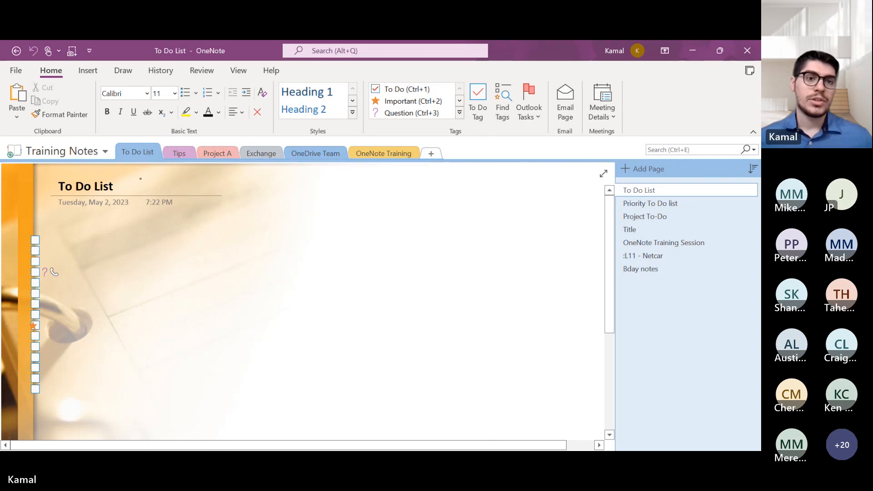
Step: Open the Tips section of the Training Notes notebook after viewing the list of notebooks
left_click(172, 152)
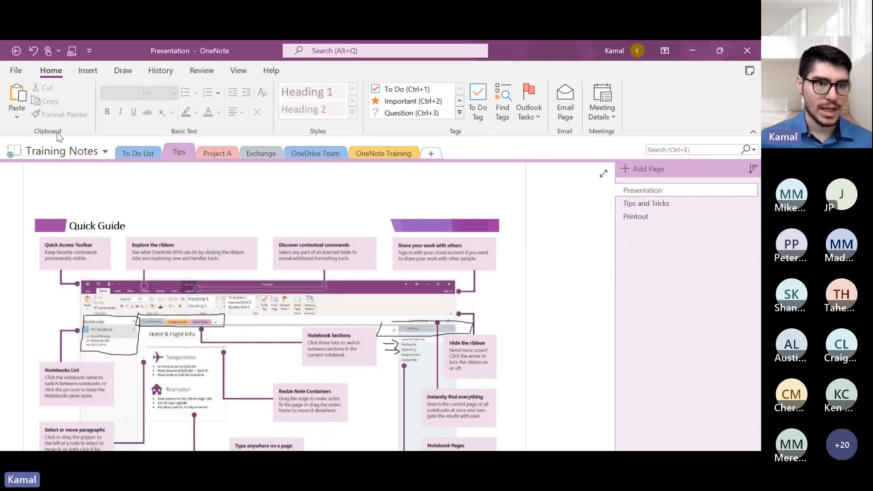
left_click(84, 152)
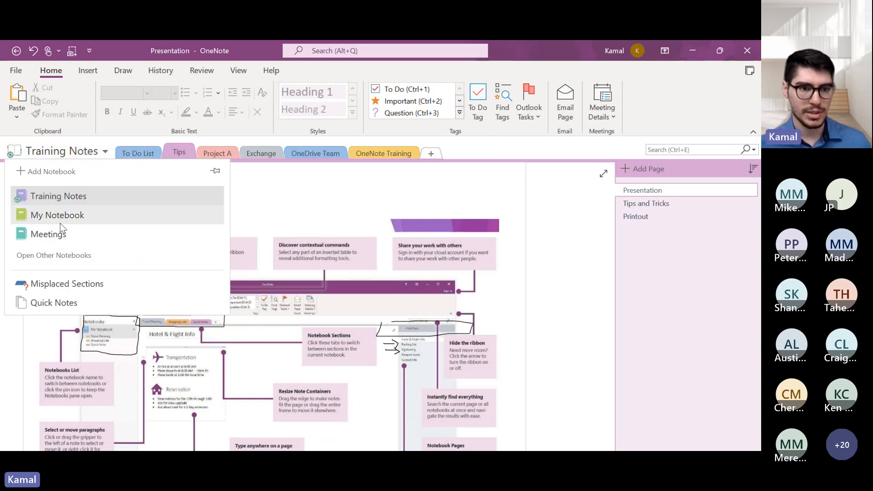
left_click(138, 152)
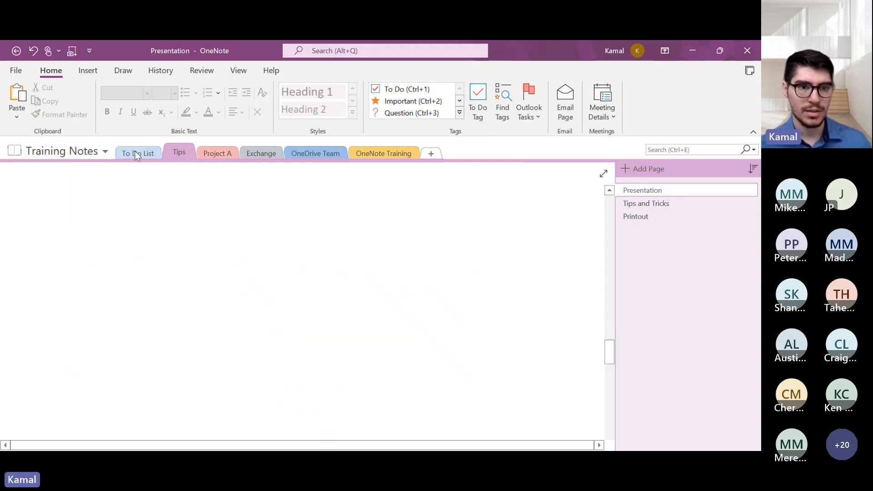
left_click(179, 154)
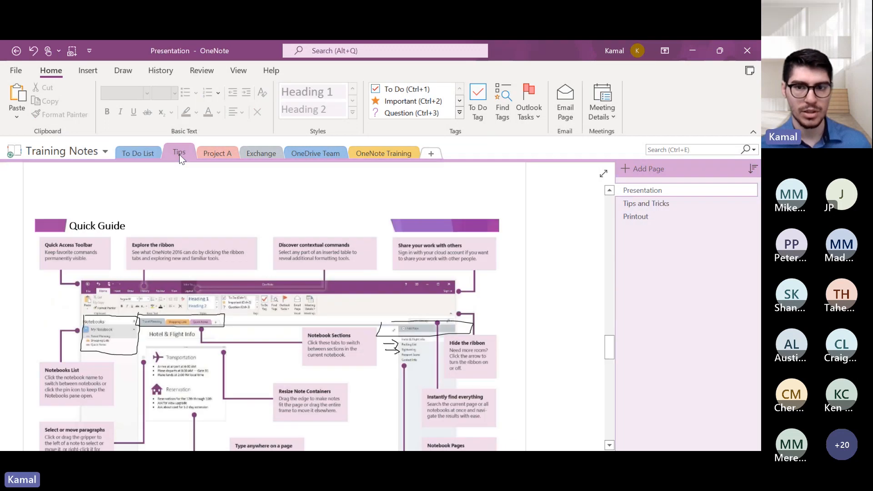
Step: Add a page to the Tips section and title it "OneNote L100 Training"
left_click(640, 170)
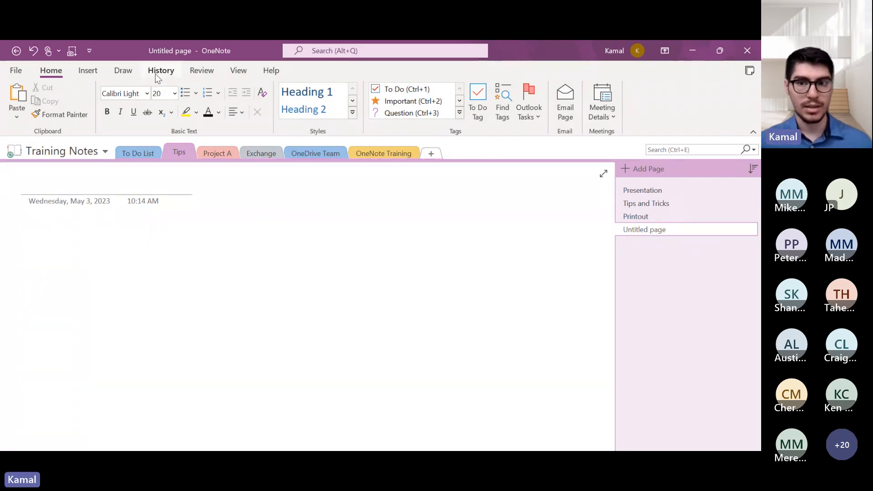
type("`")
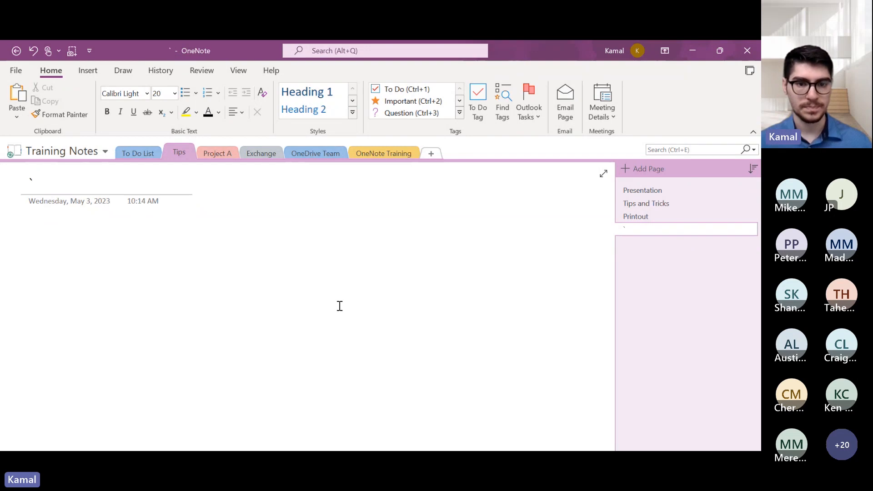
key("BackSpace")
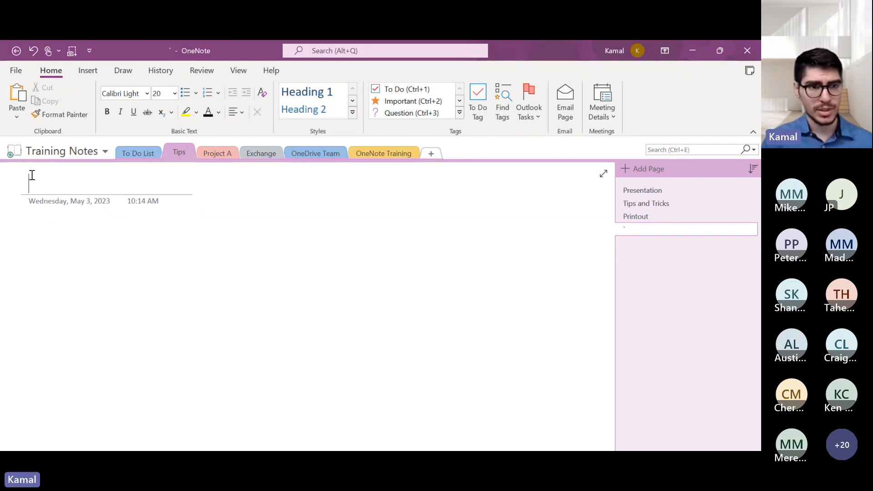
type("Onen")
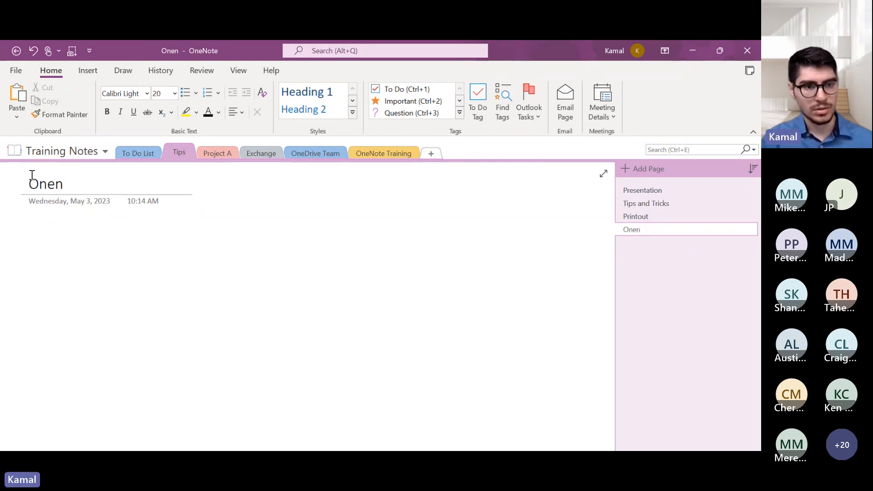
key("BackSpace")
type("Note L100 Training")
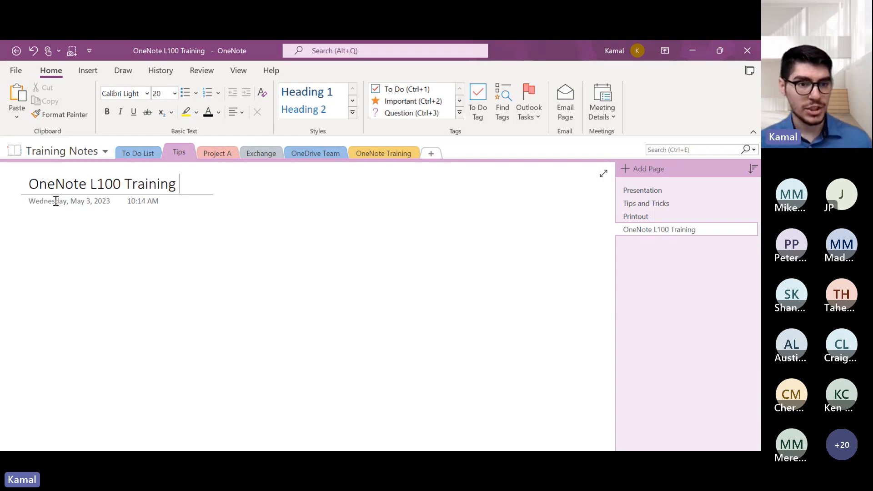
Step: Examine the page's date and time stamp and the extent of its blank canvas
left_click(112, 202)
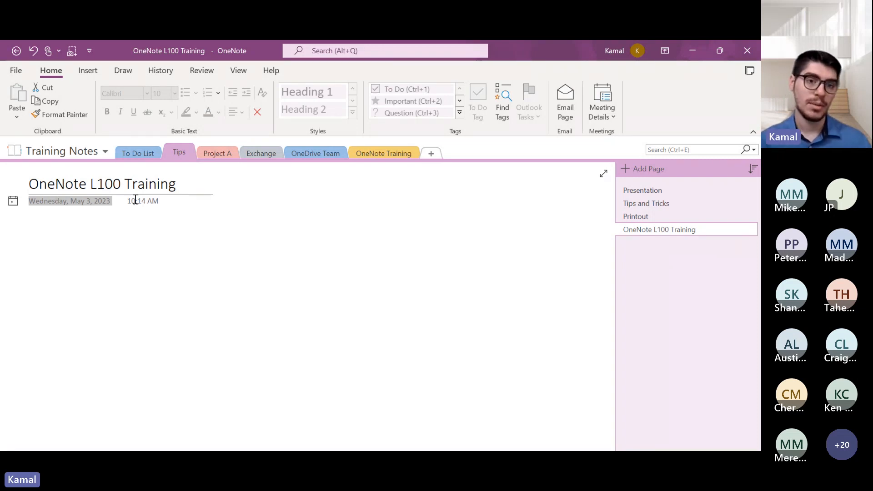
left_click(42, 231)
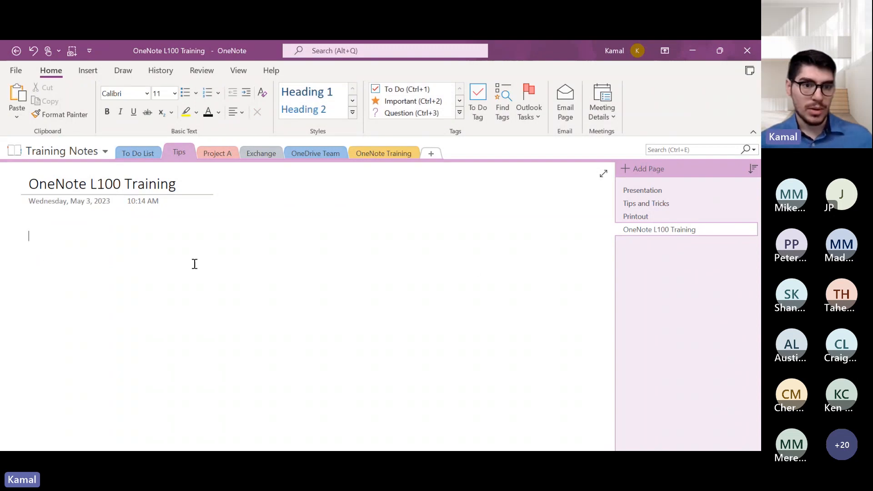
scroll(194, 272, "down", 2, "ctrl")
scroll(194, 271, "down", 6, "ctrl")
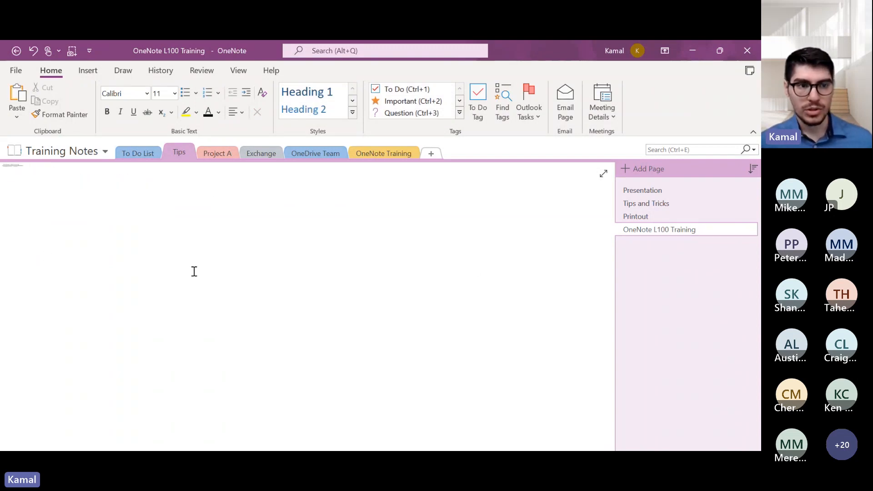
left_click(508, 260)
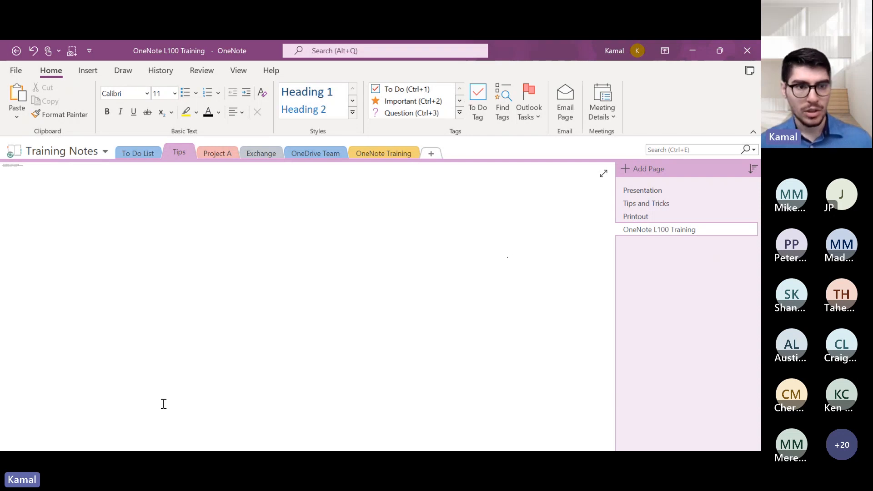
scroll(9, 184, "up", 5, "ctrl")
left_click_drag(116, 445, 64, 445)
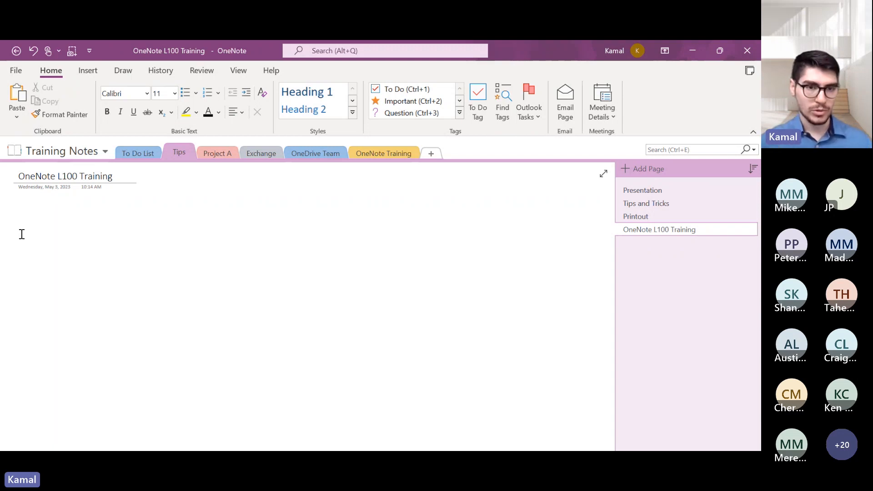
left_click(29, 215)
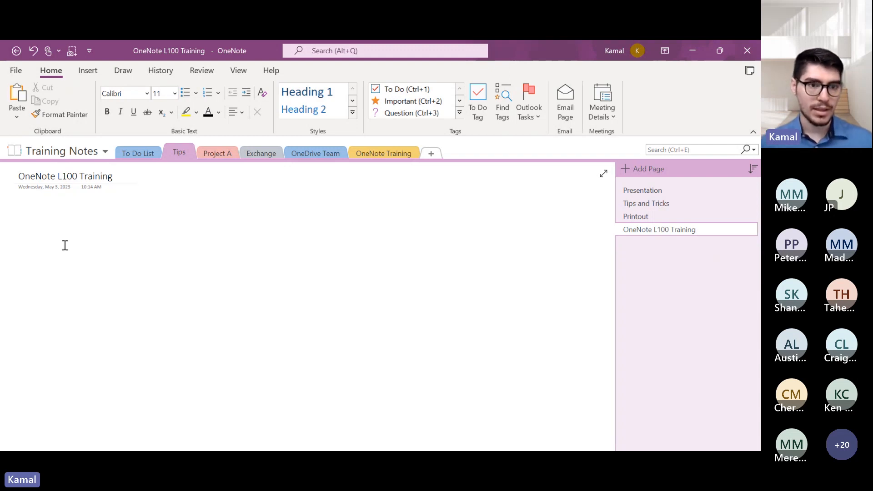
scroll(70, 177, "up", 2)
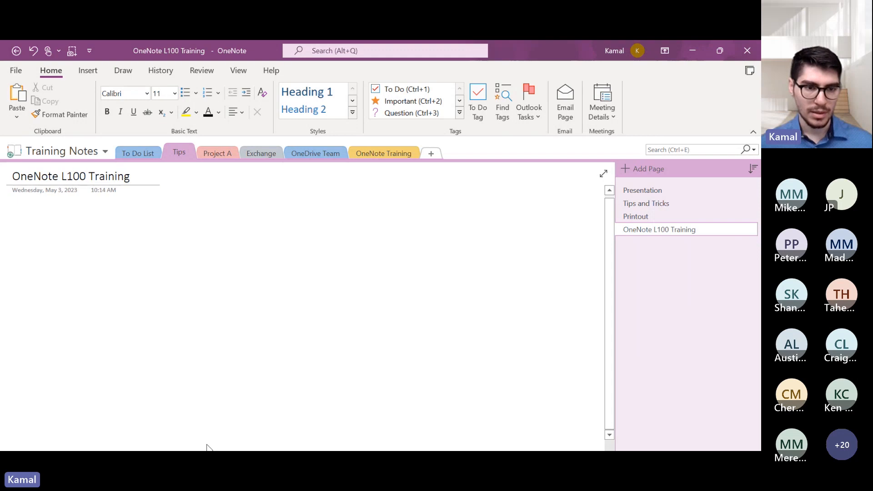
scroll(47, 254, "up", 1)
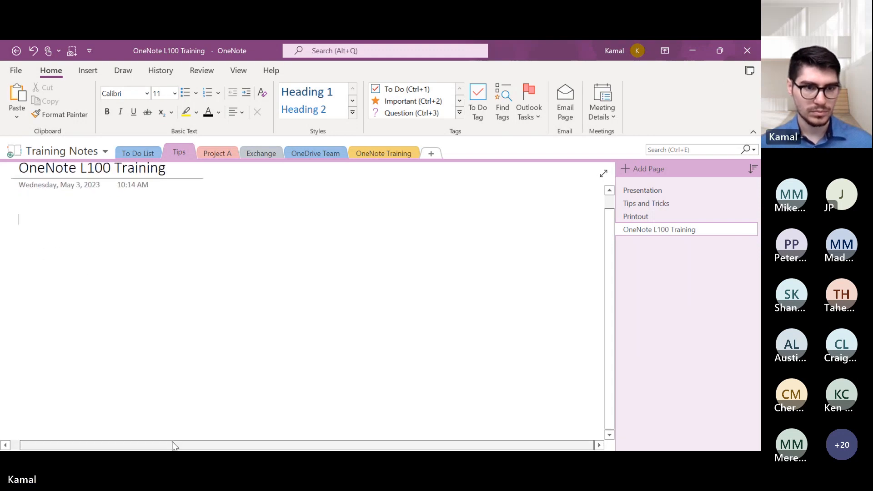
Step: Add a note below the page title reading "Meeting Notes:" and start a new line in it
left_click(62, 242)
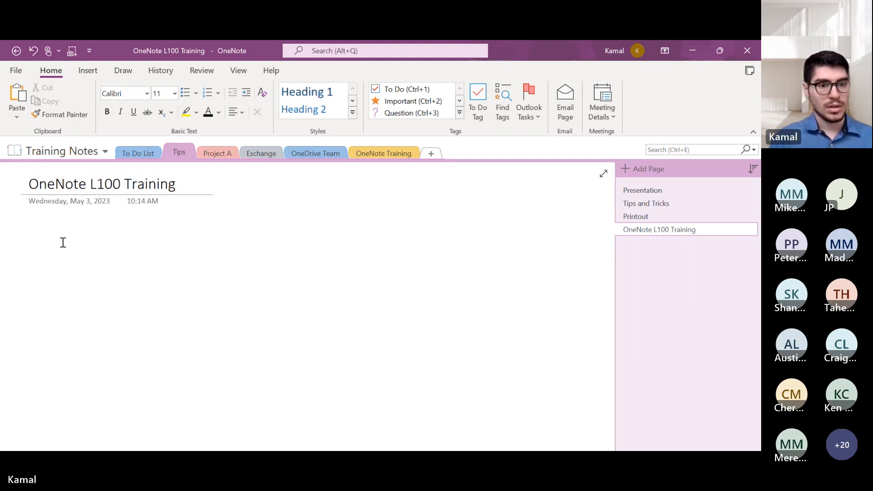
type("Meee")
key("BackSpace")
type("ting Notes")
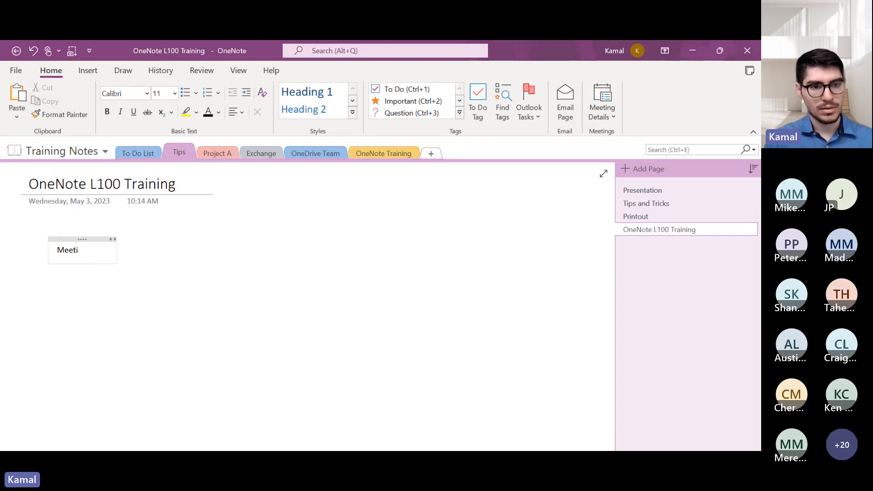
key("BackSpace")
type(":")
key("Return")
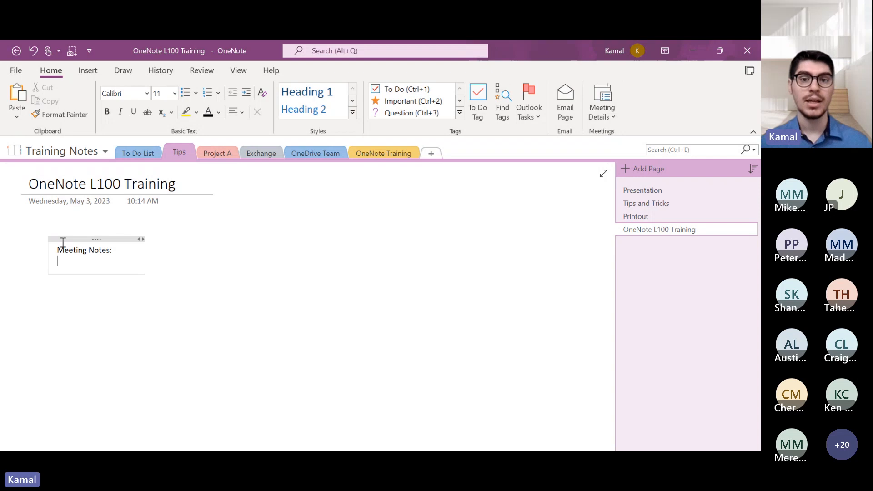
Step: Tag the line under "Meeting Notes:" as To Do, enter "Present to the team", and start another line
left_click(460, 114)
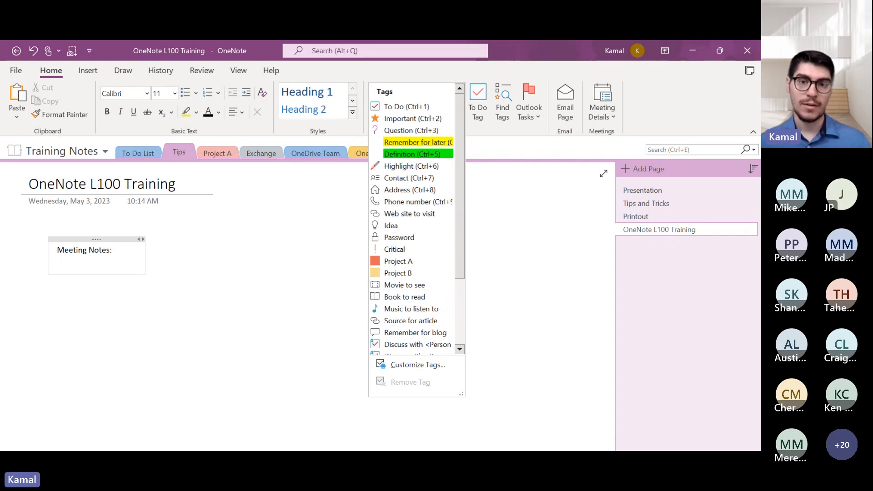
left_click(403, 107)
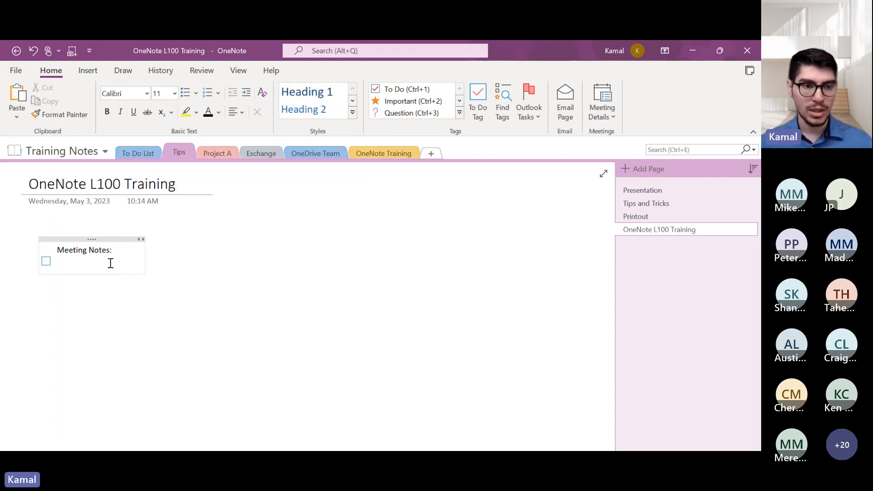
key("ctrl+1")
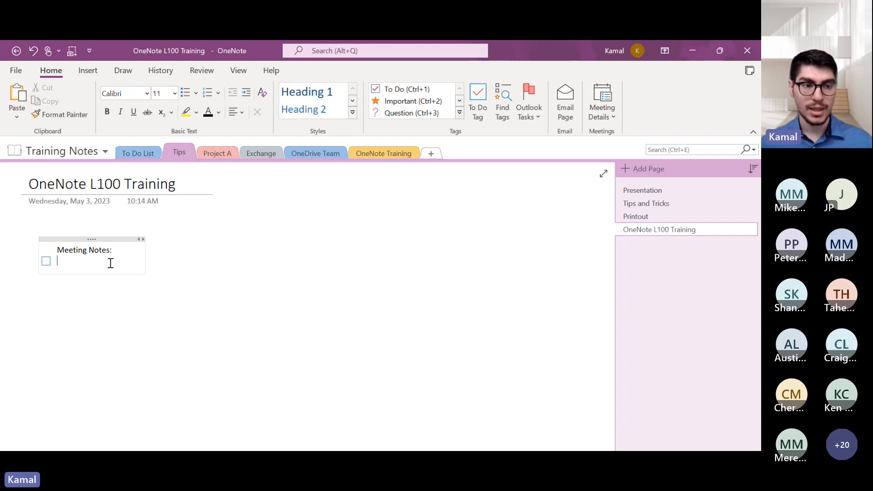
key("ctrl+1")
key("ctrl+1")
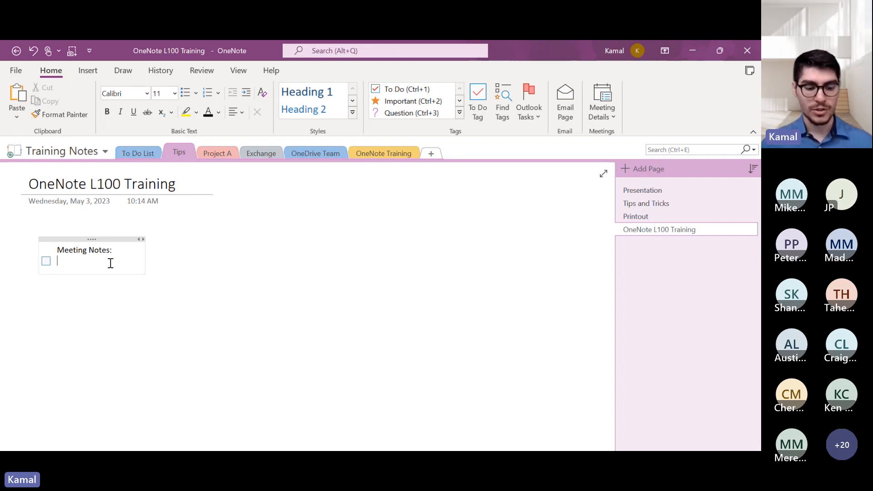
type("Present to the team")
key("Return")
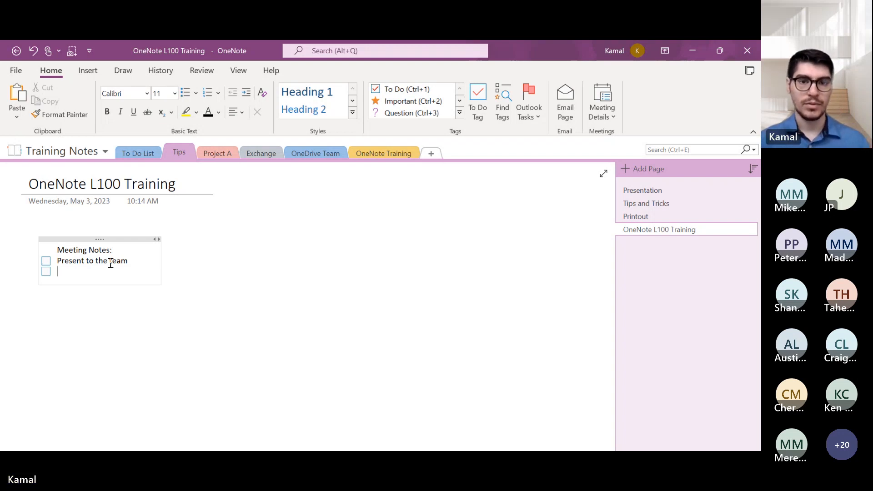
Step: Try the Important and Question tags on the empty last line and clear all its tags, including To Do
left_click(432, 104)
left_click(416, 113)
left_click(459, 113)
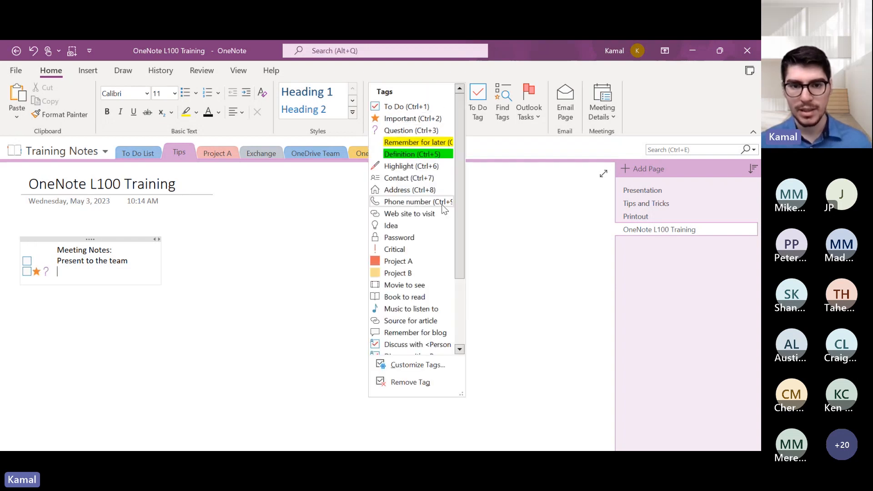
left_click(414, 129)
left_click(424, 101)
left_click(424, 91)
Step: Create a new custom tag and set its display name to the presenter's first name followed by "'s Tag"
left_click(459, 113)
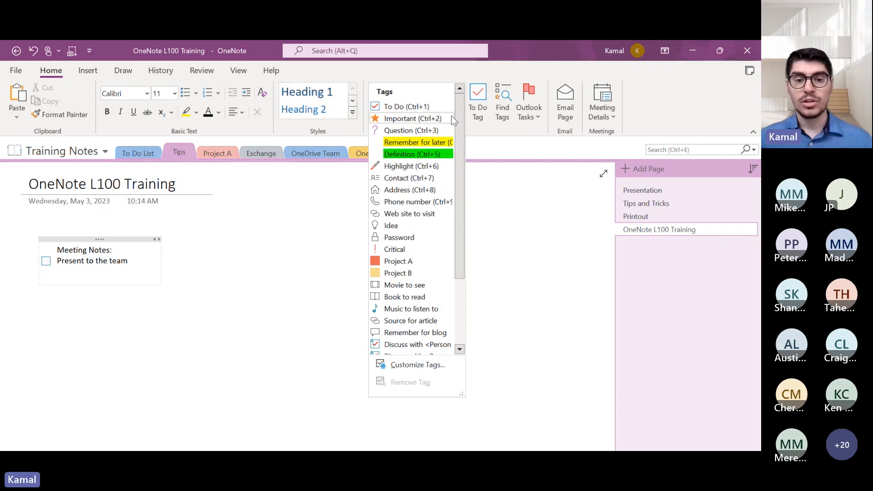
left_click(431, 364)
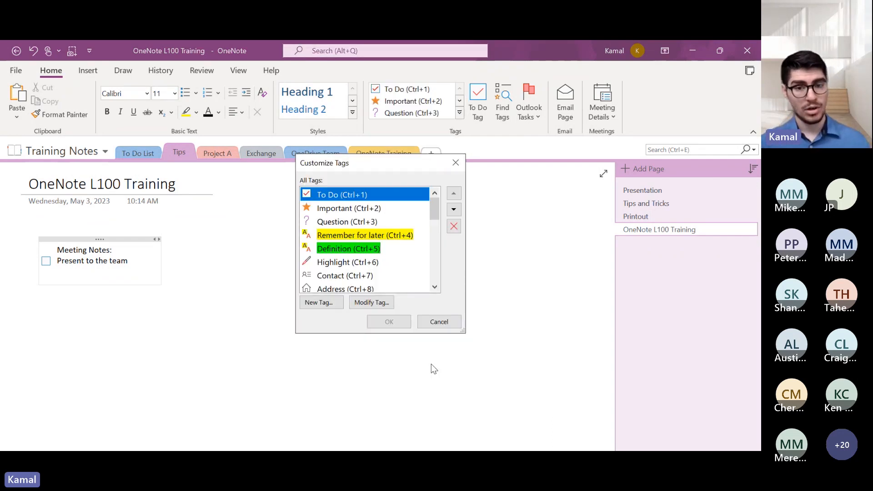
left_click(324, 303)
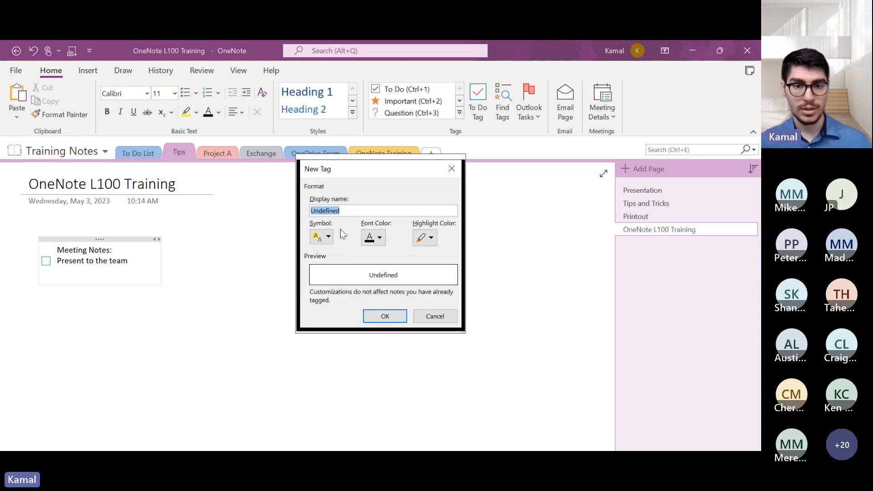
type("Kamal")
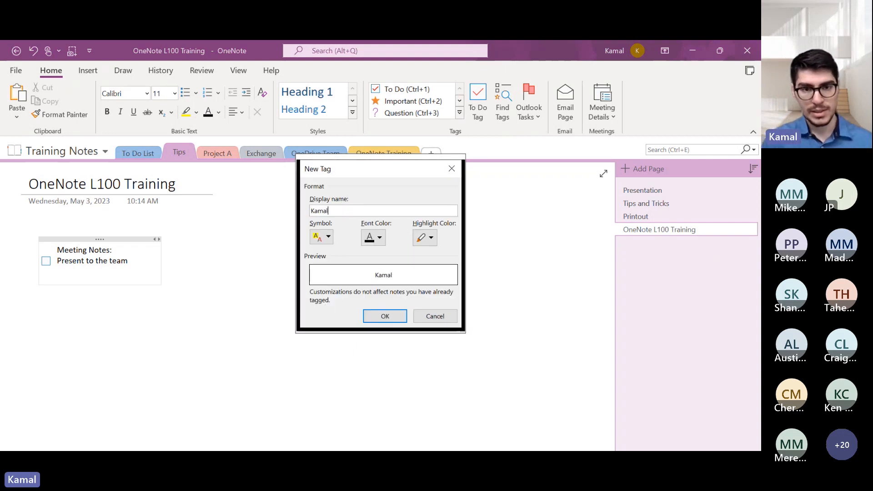
type("'s Tag")
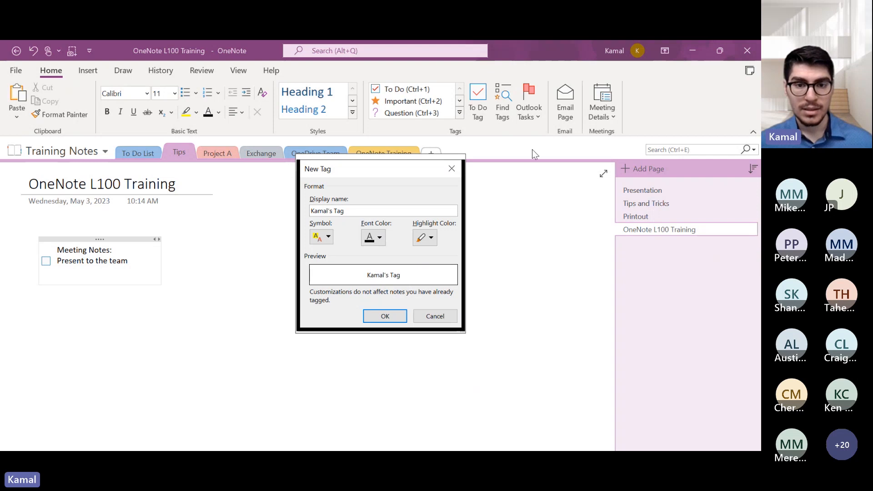
Step: Give the new tag an orange font color, an airplane symbol and a bright pink highlight, and save it to the tag list
left_click(376, 237)
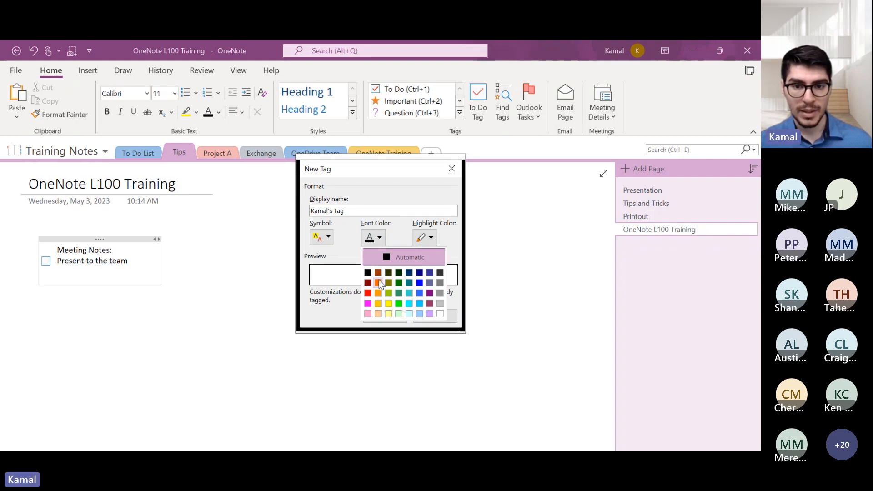
left_click(378, 283)
left_click(321, 238)
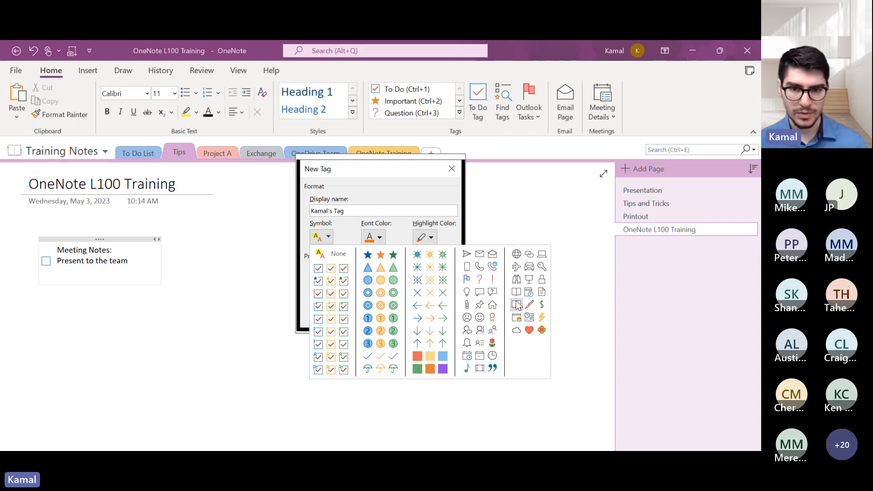
left_click(516, 266)
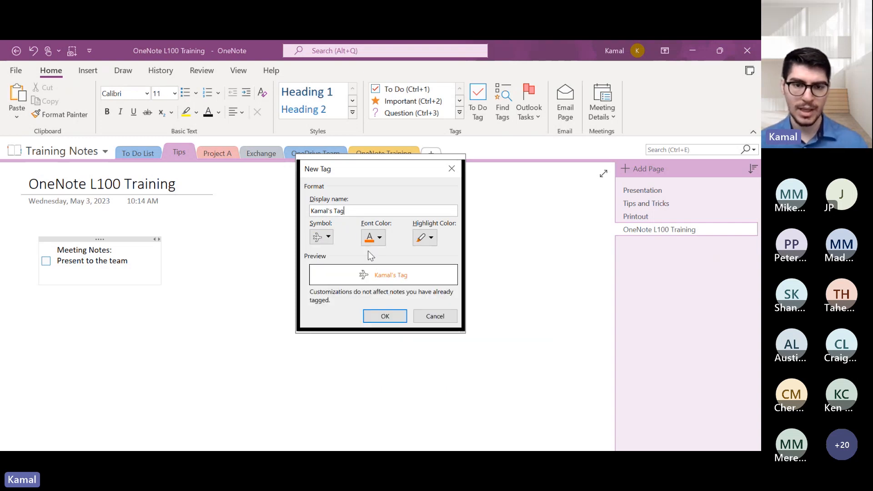
left_click(426, 238)
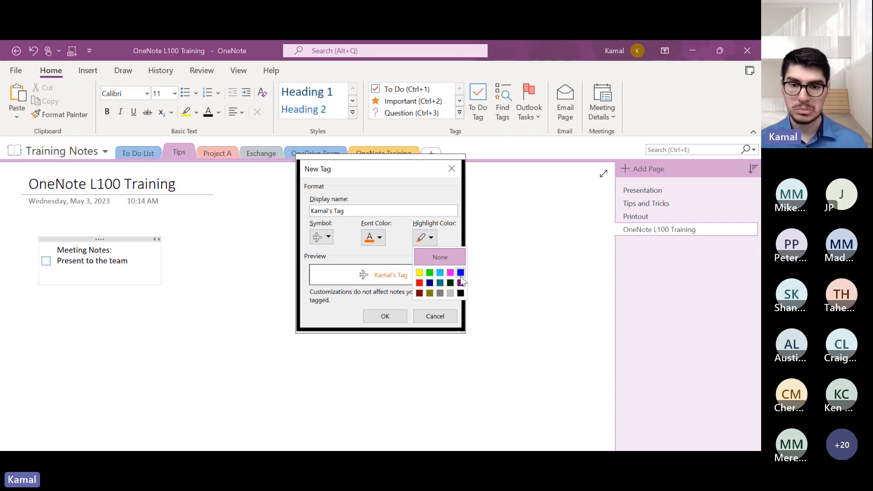
left_click(450, 274)
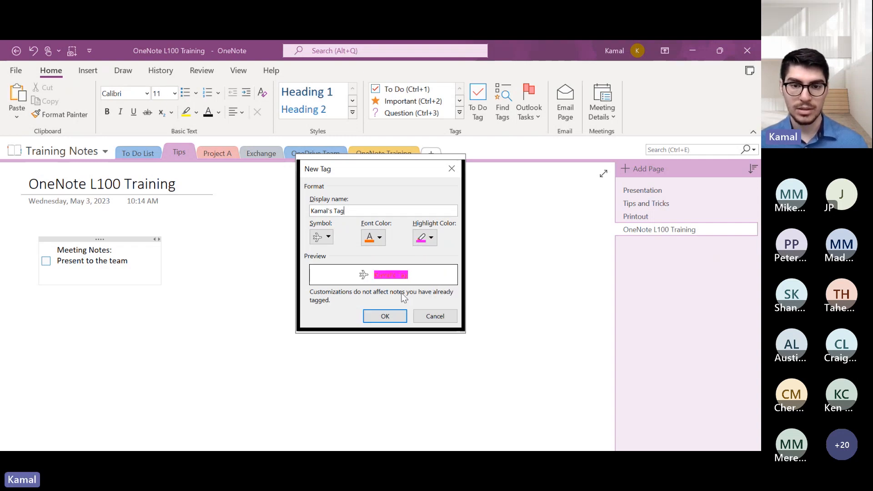
left_click(386, 316)
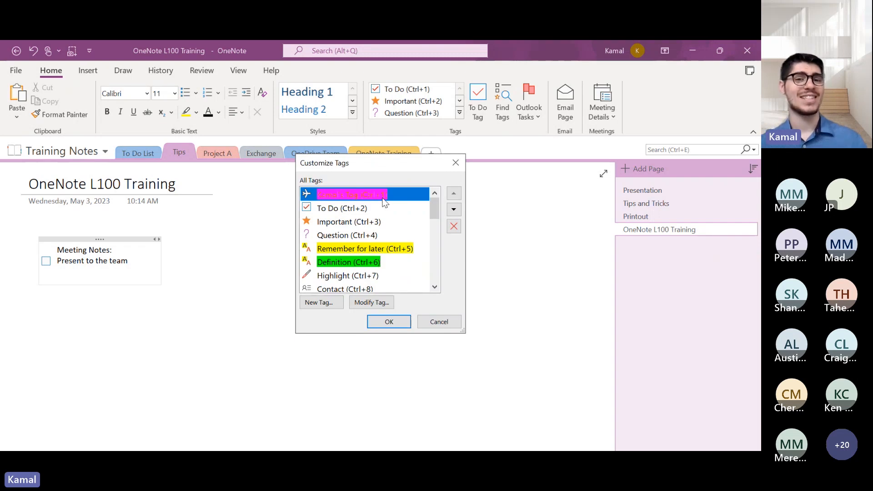
left_click(389, 322)
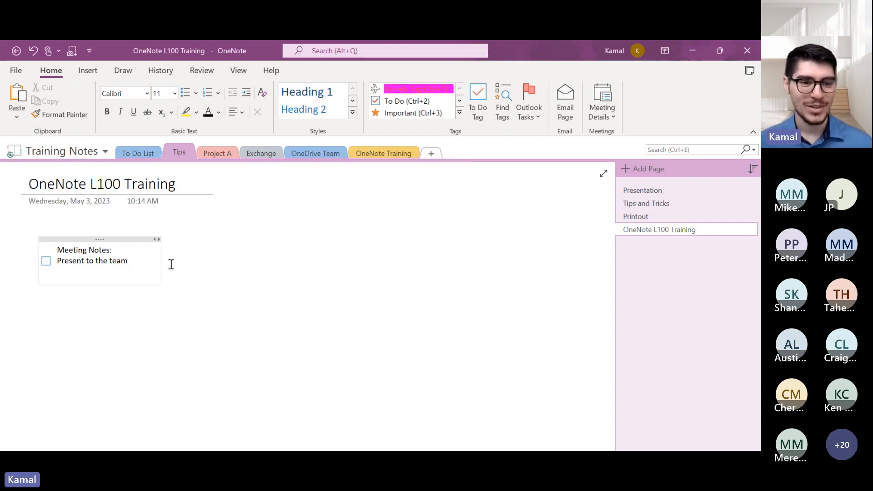
Step: Replace the To Do tag on the "Present to the team" line with the new custom airplane tag
mouse_move(129, 260)
left_mouse_down()
mouse_move(55, 261)
mouse_move(134, 256)
left_mouse_up()
left_click(56, 262)
left_click(395, 95)
left_click(167, 364)
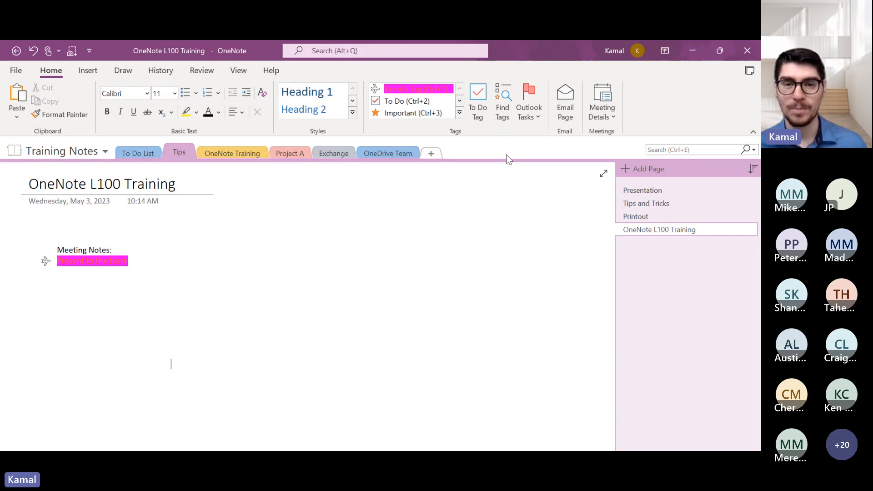
left_click(460, 113)
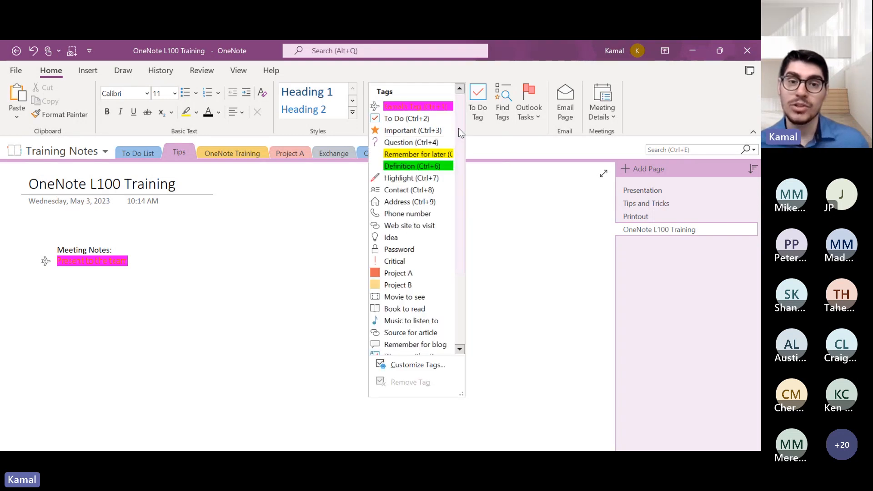
left_click(494, 133)
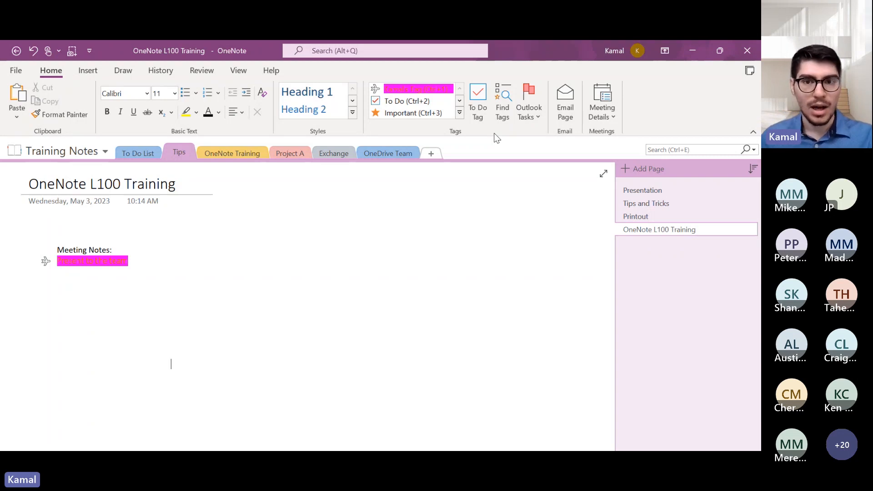
Step: Tag the empty line below "Present to the team" as Phone number and enter a phone number on it
left_click(146, 261)
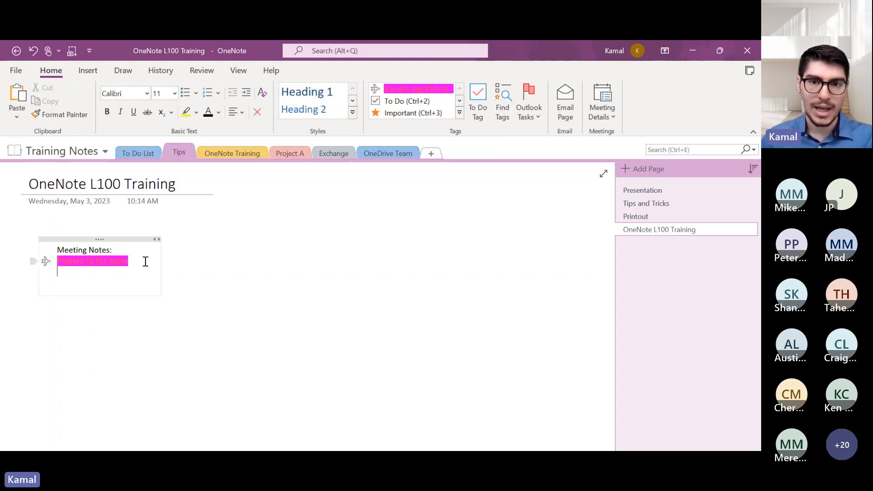
left_click(459, 100)
left_click(460, 114)
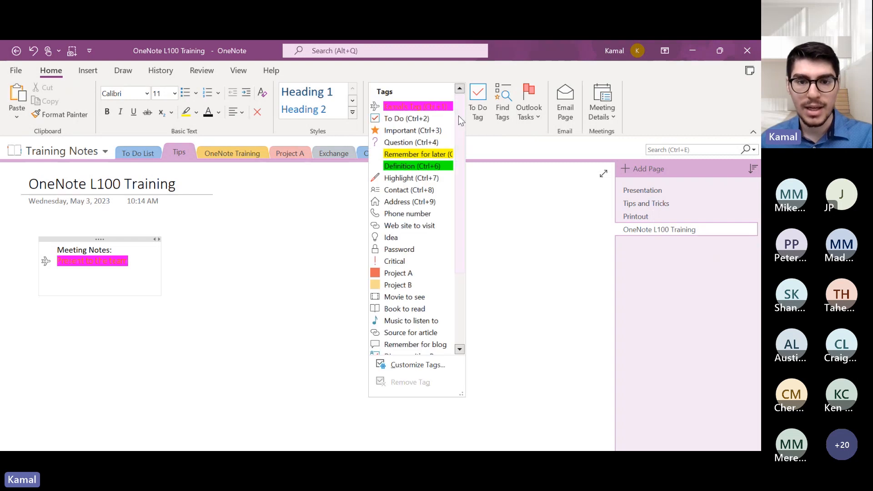
left_click(400, 214)
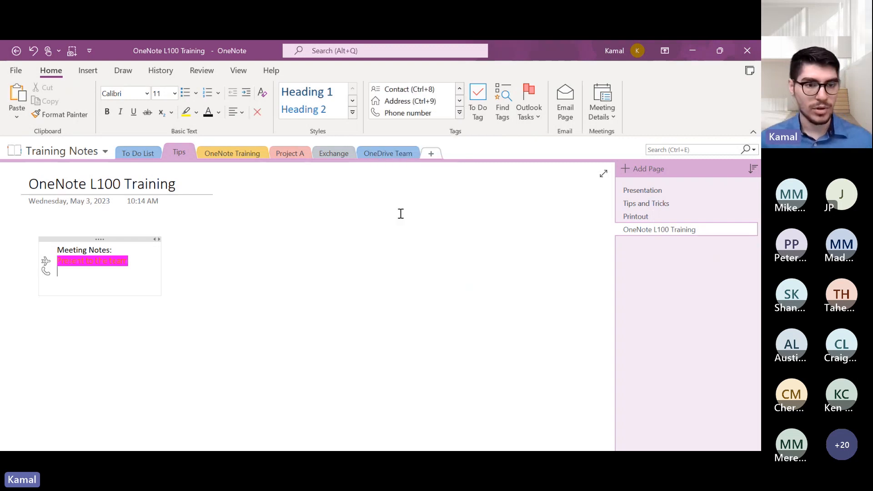
left_click(101, 278)
type("6")
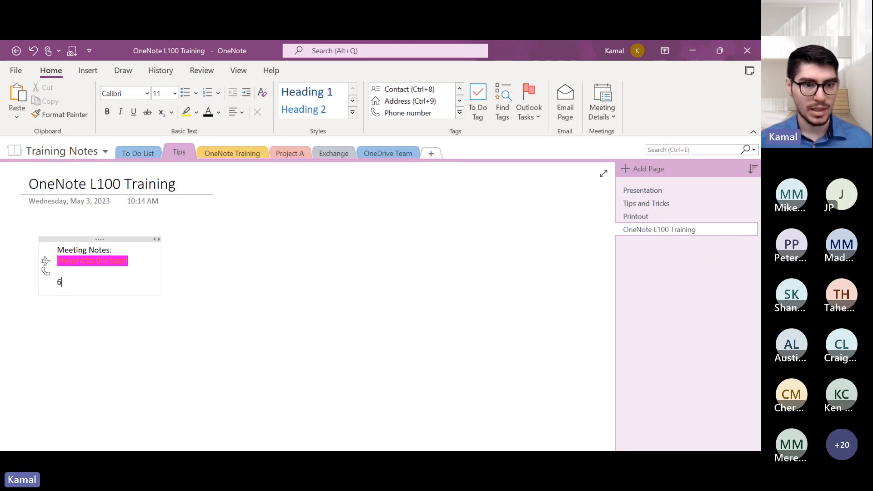
key("Up")
type("6415")
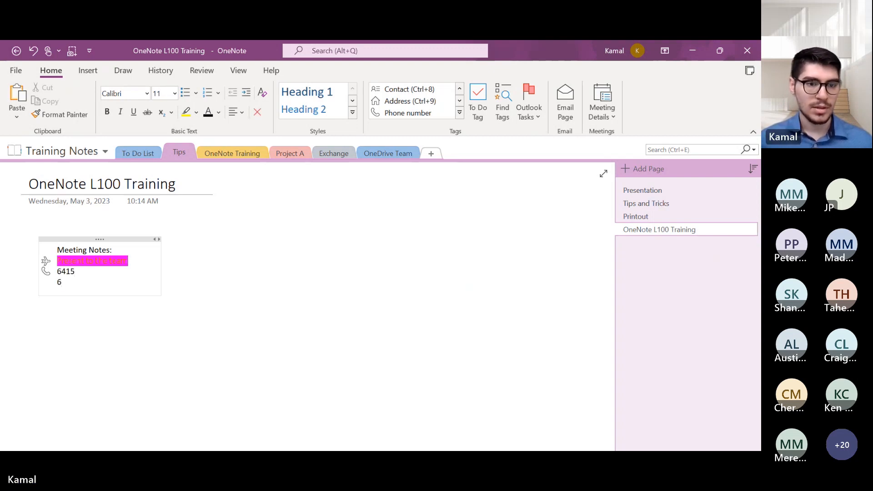
type("554879")
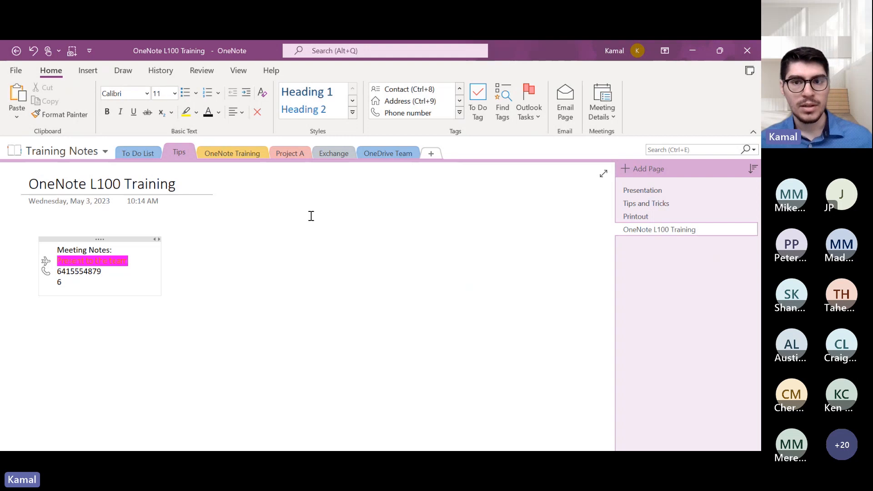
Step: Find all tags in this notebook, examine the summary grouped by tag name, and close it
left_click(503, 103)
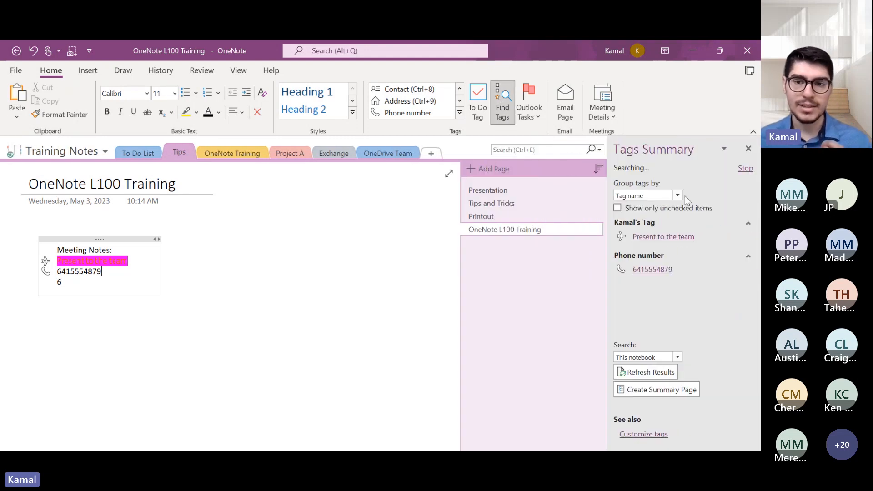
scroll(673, 258, "down", 15)
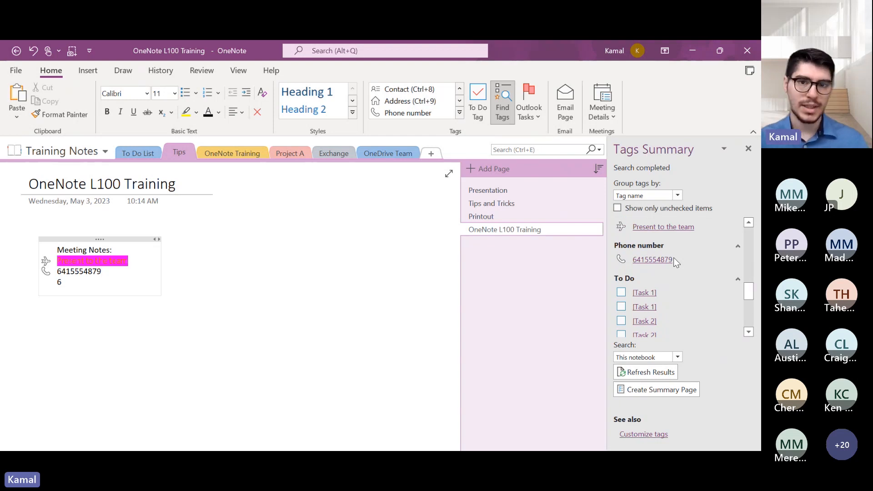
scroll(673, 257, "down", 3)
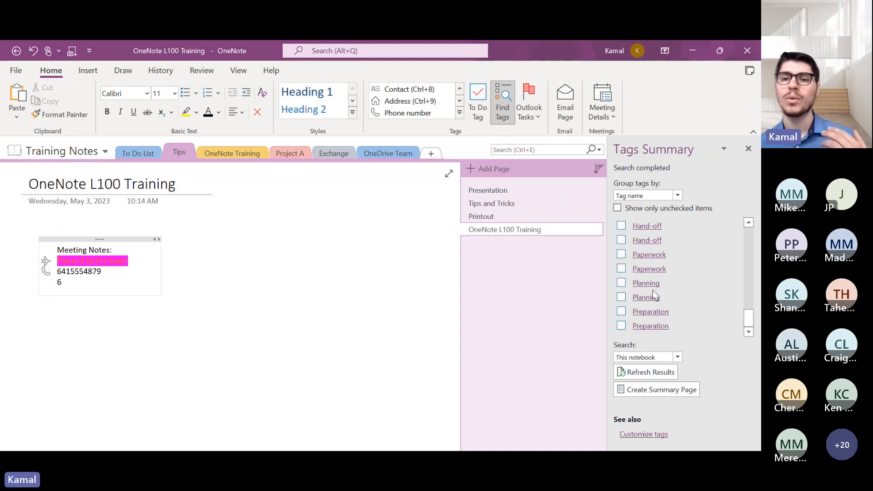
scroll(653, 290, "up", 5)
scroll(653, 291, "up", 3)
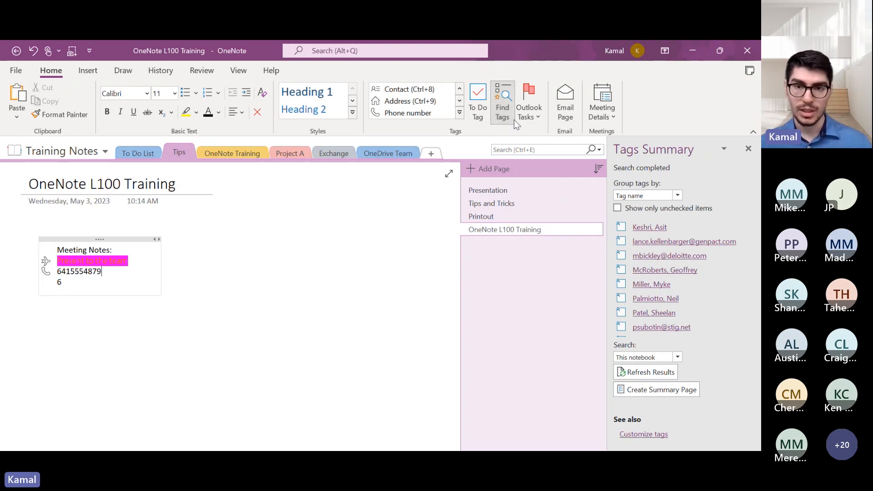
scroll(647, 261, "up", 4)
scroll(648, 259, "down", 10)
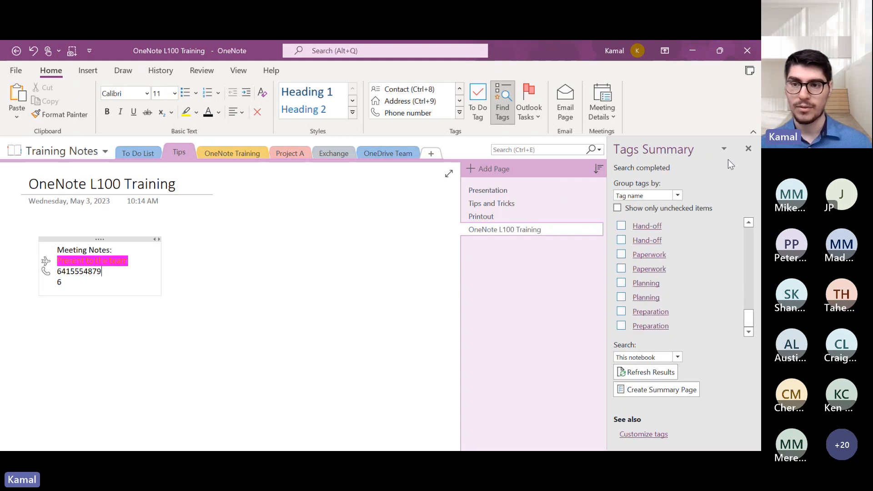
left_click(748, 149)
Step: Try the Heading 2 and Quote text styles at an empty spot on the page
left_click(456, 249)
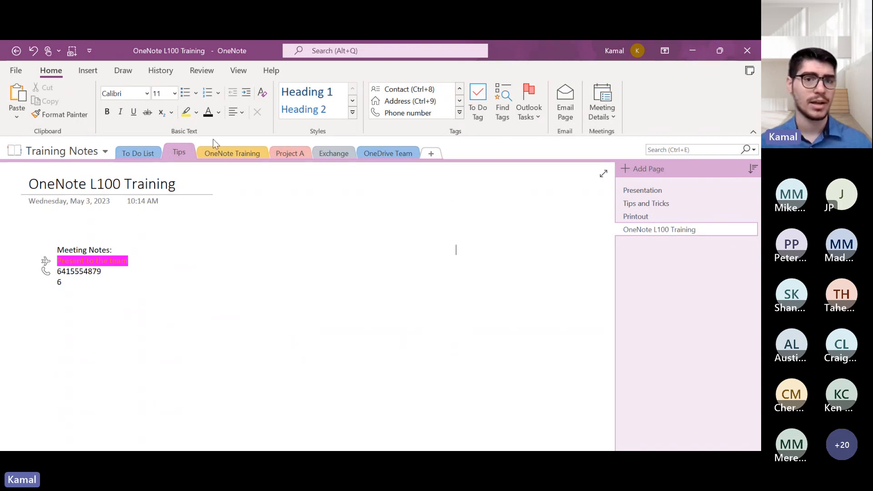
left_click(322, 110)
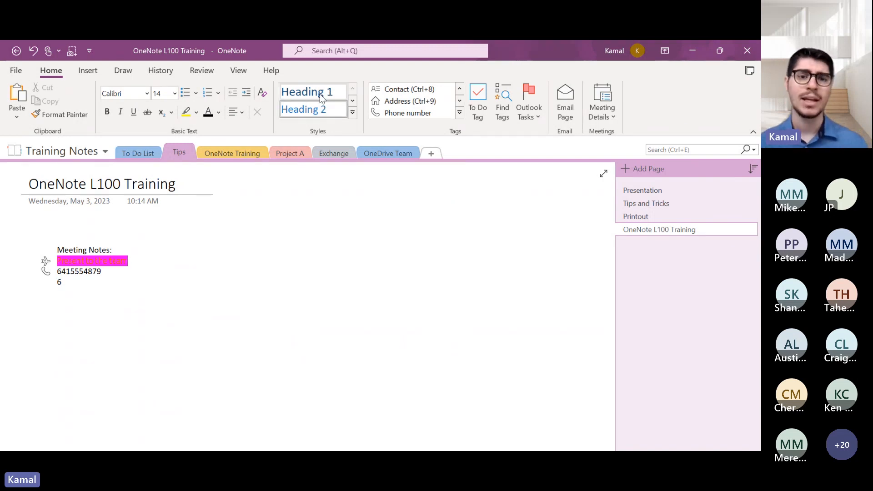
left_click(353, 112)
left_click(306, 233)
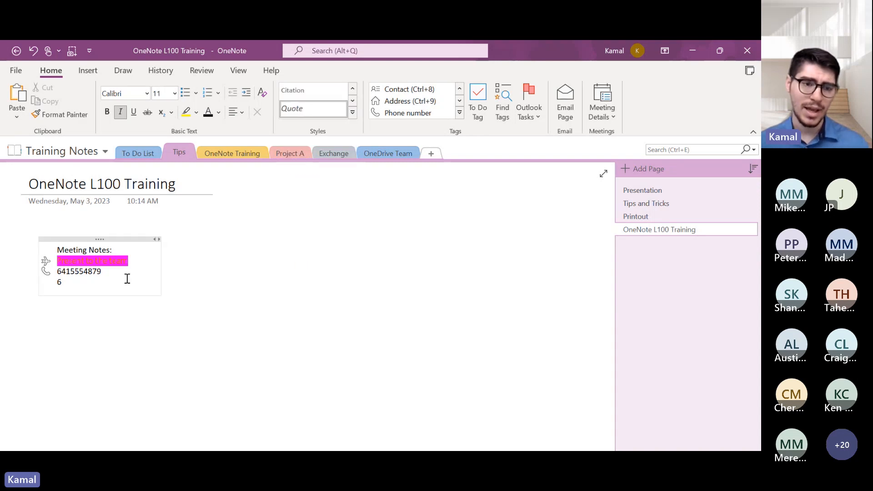
Step: Apply the Quote style to the lines below "Meeting Notes:"
left_click_drag(127, 279, 57, 268)
left_click(305, 108)
left_click(204, 319)
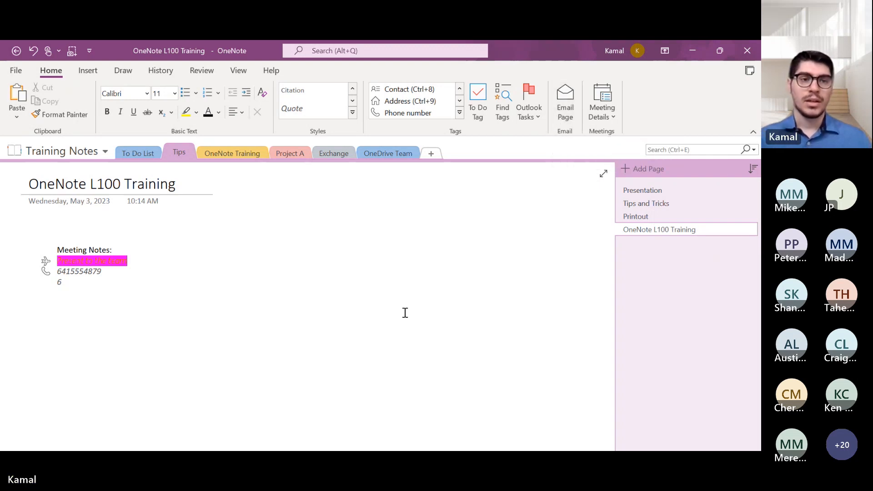
Step: Start an audio recording inside the meeting note, below its last line
left_click(88, 71)
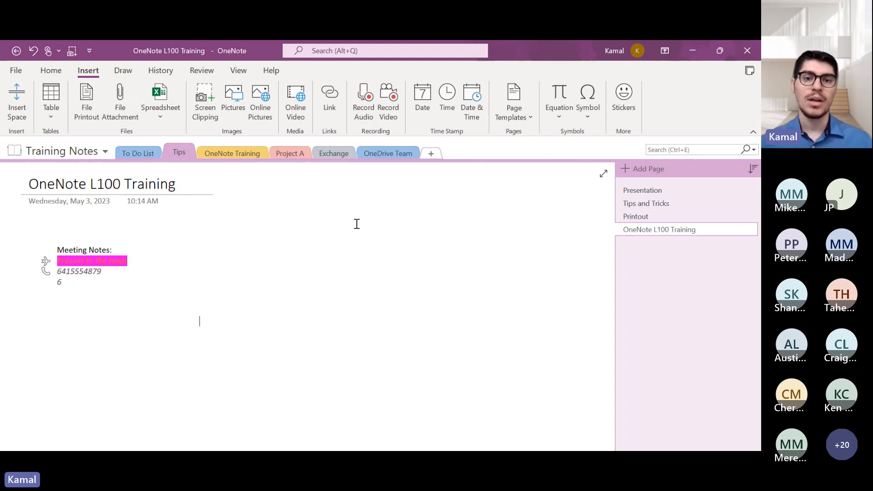
left_click(88, 306)
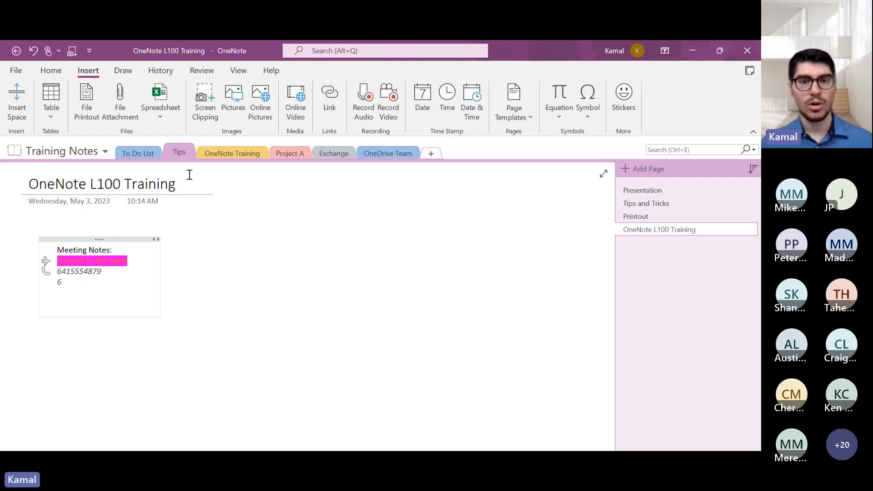
left_click(366, 103)
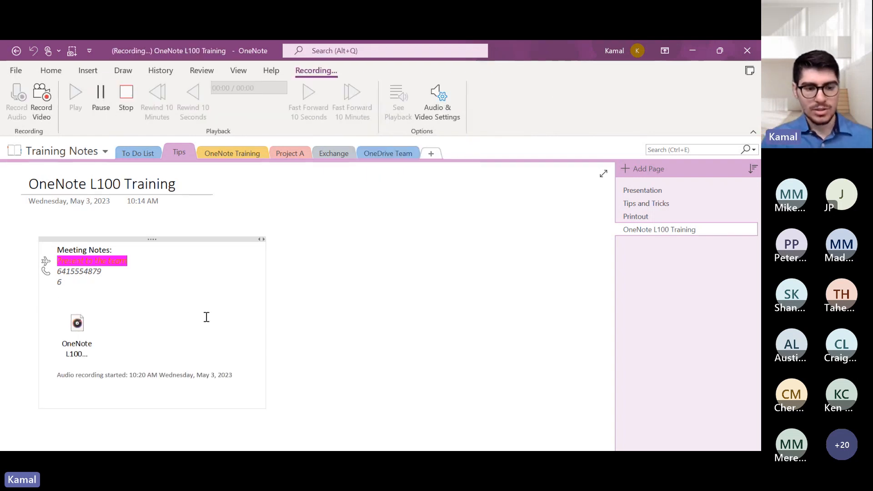
Step: Enter the lines "You're taking notes", "We need to travel next week to California" and "You keep taking notes" while recording, and stop the recording
type("You'r")
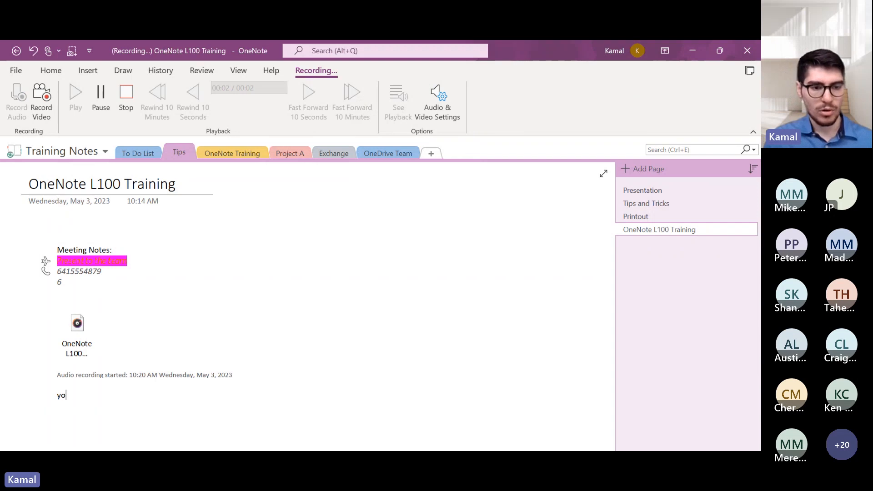
type("e taki")
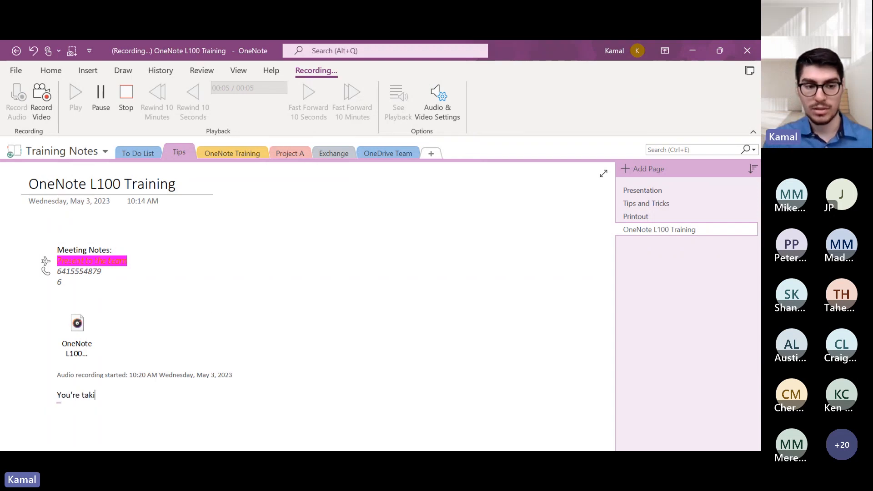
type("ng notes")
key("Return")
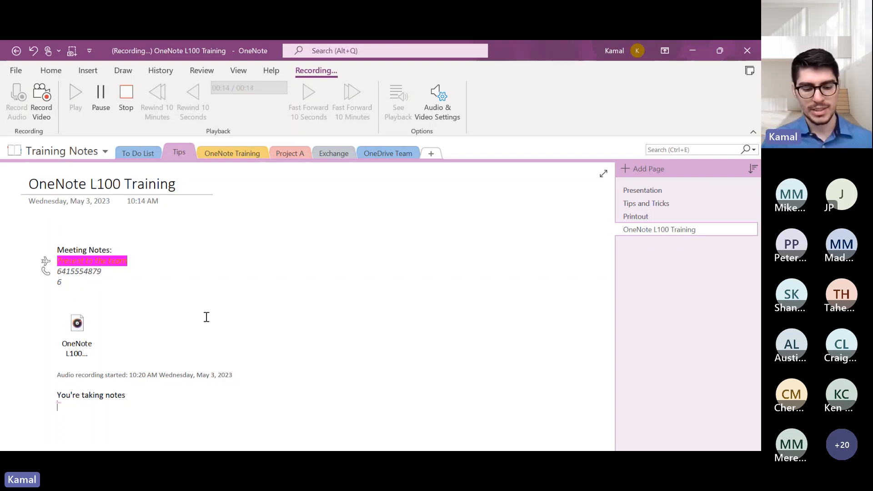
type("We need to travel next week to California")
key("Return")
type("You keep ")
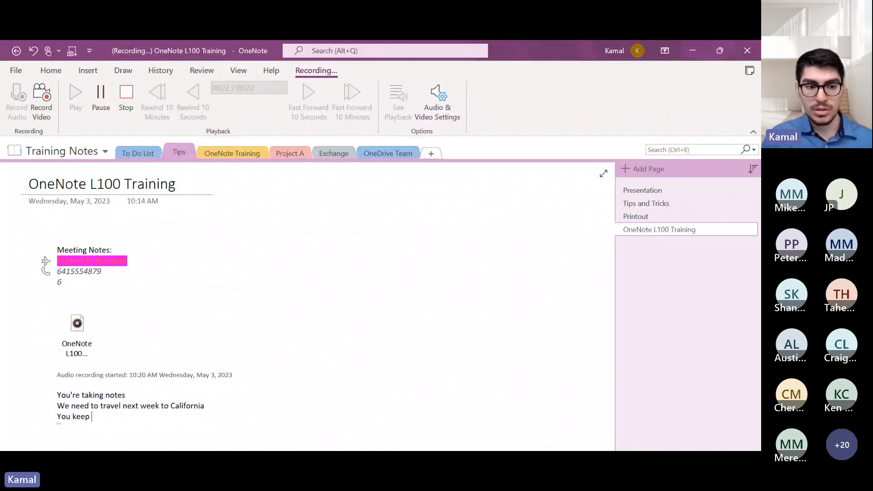
type("taking notes")
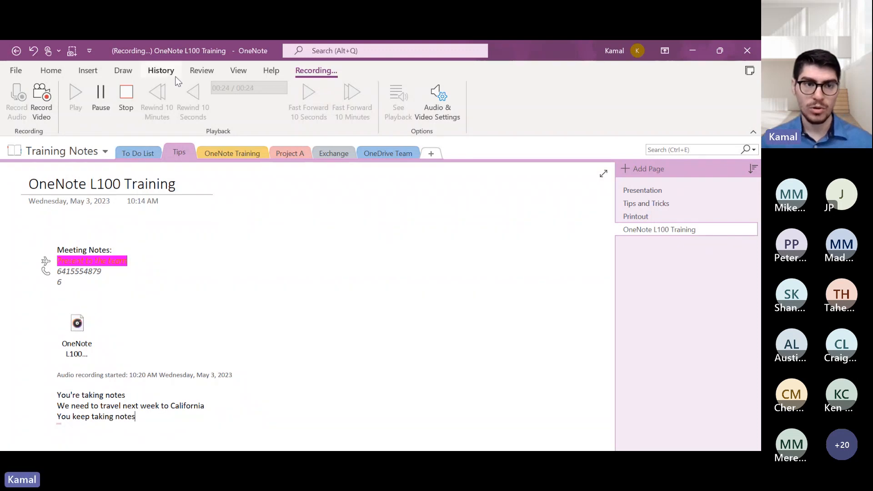
left_click(126, 96)
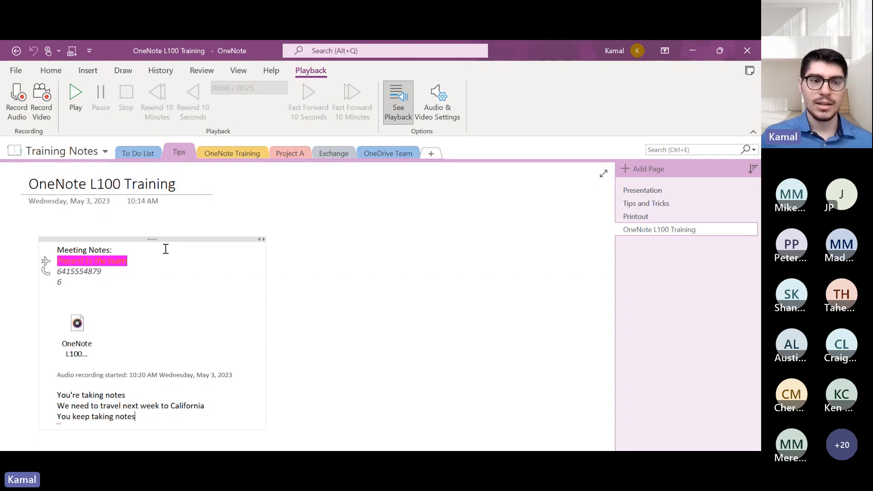
mouse_move(59, 416)
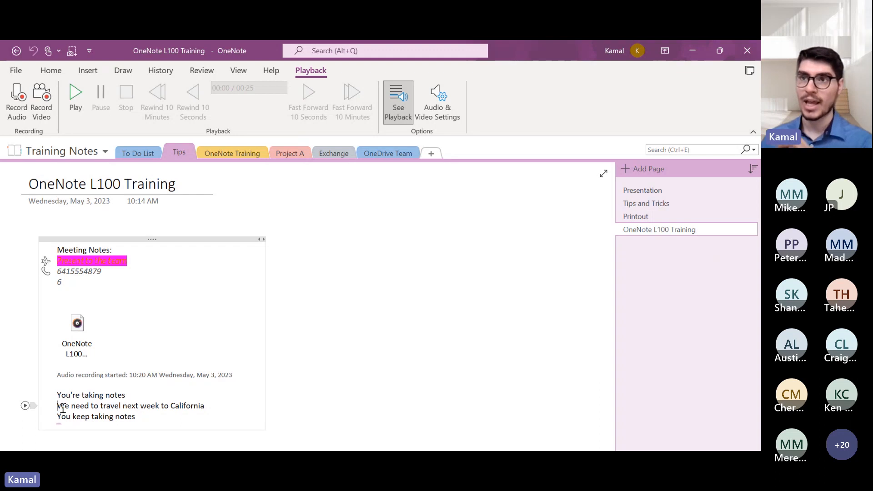
Step: Play the recording from the line "We need to travel next week to California", replay it from the audio file, and stop playback
left_click(25, 405)
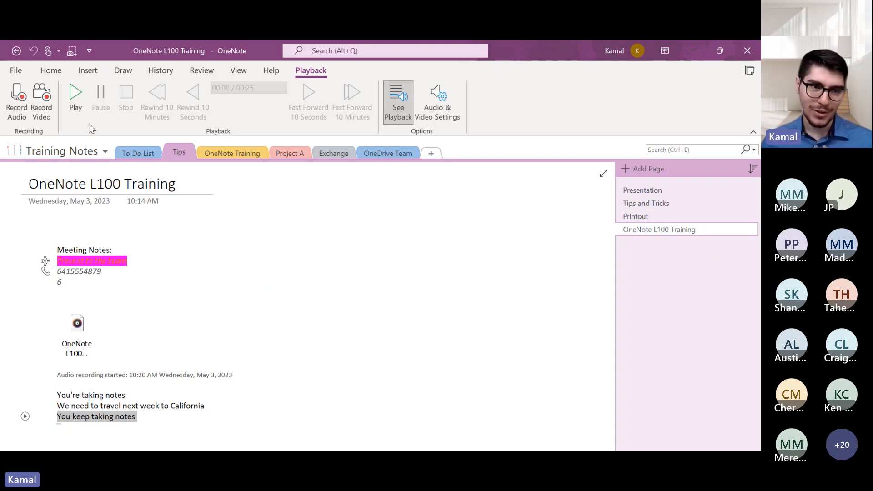
left_click(165, 315)
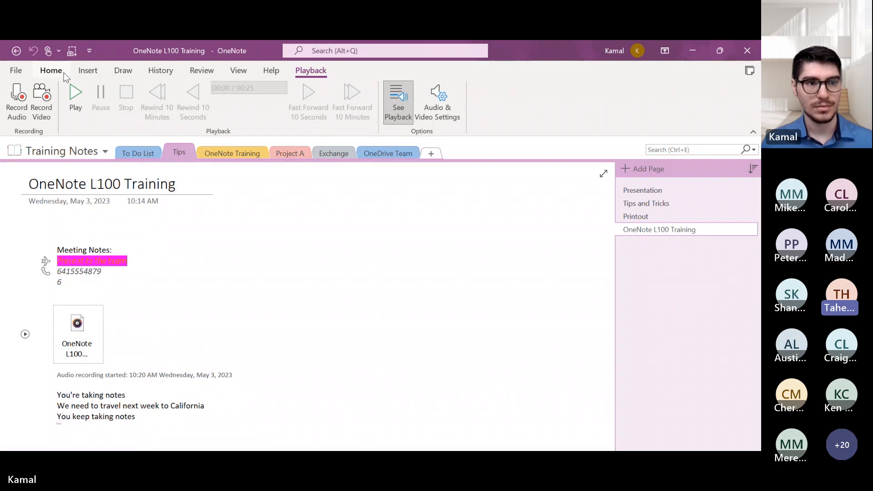
left_click(85, 70)
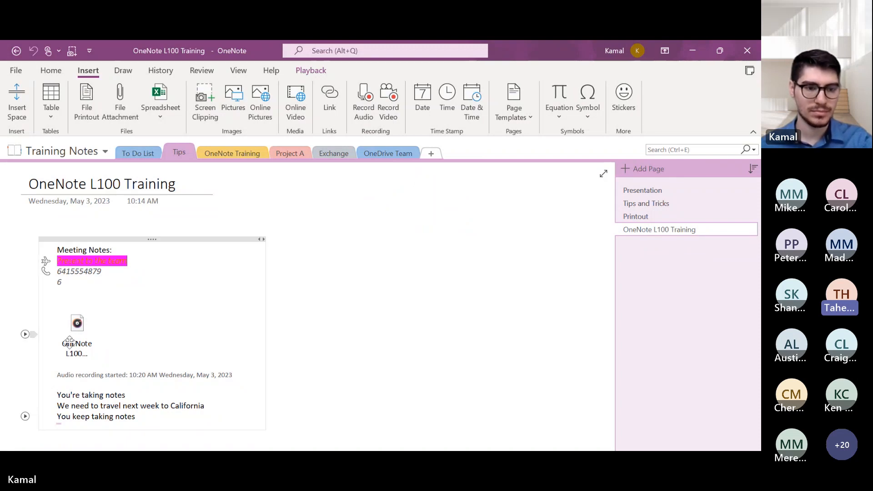
left_click(25, 335)
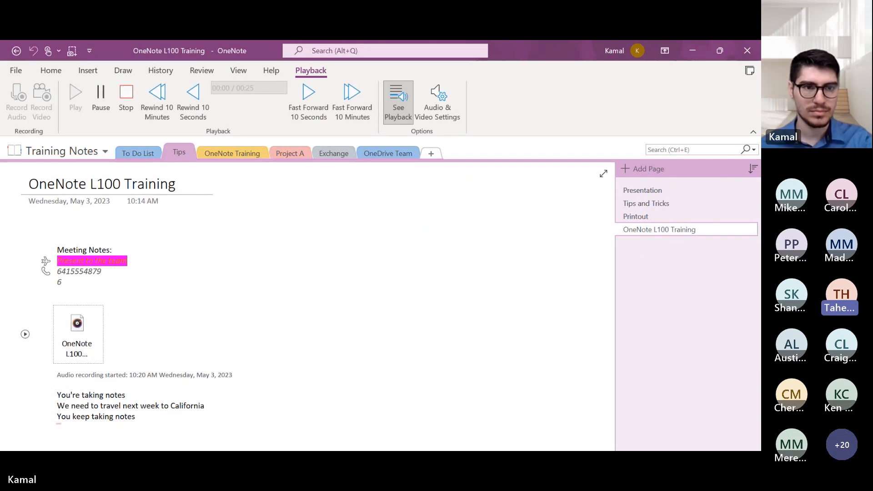
left_click(130, 107)
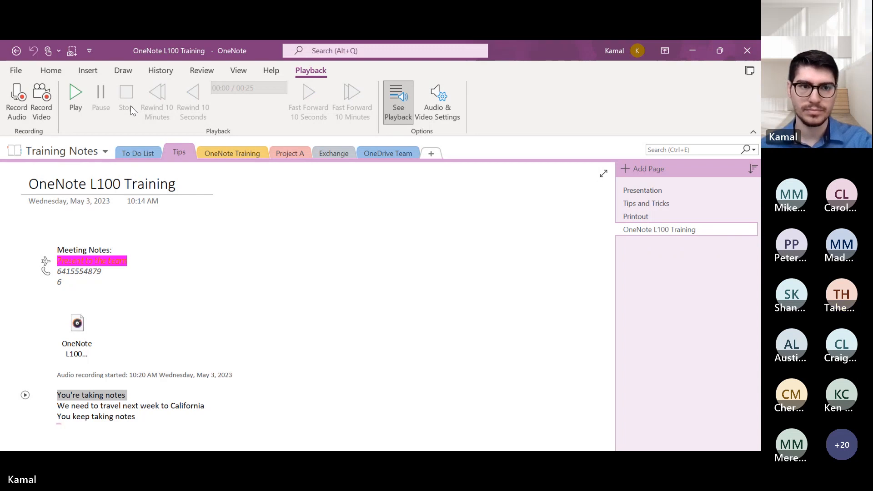
left_click(83, 69)
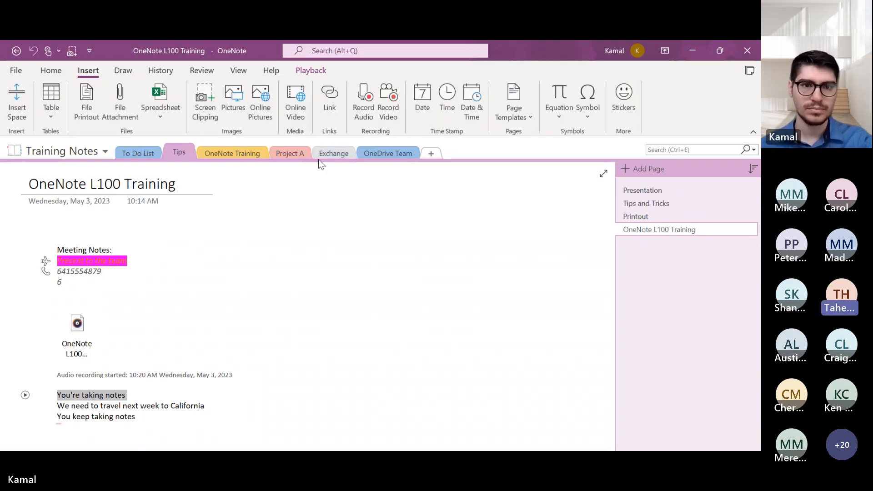
left_click(320, 341)
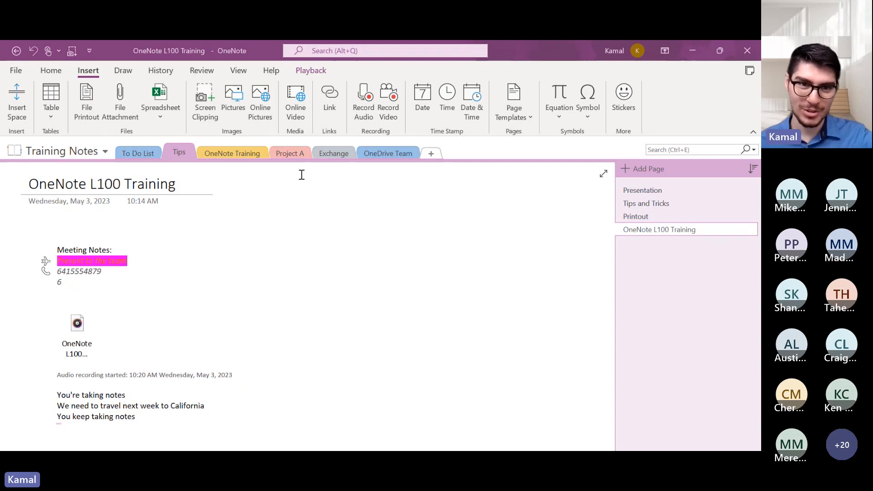
right_click(369, 300)
left_click(328, 288)
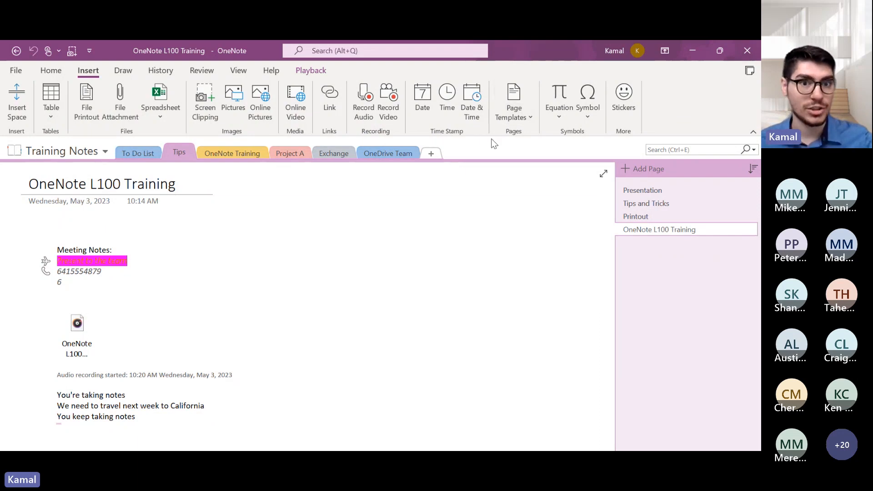
left_click(370, 307)
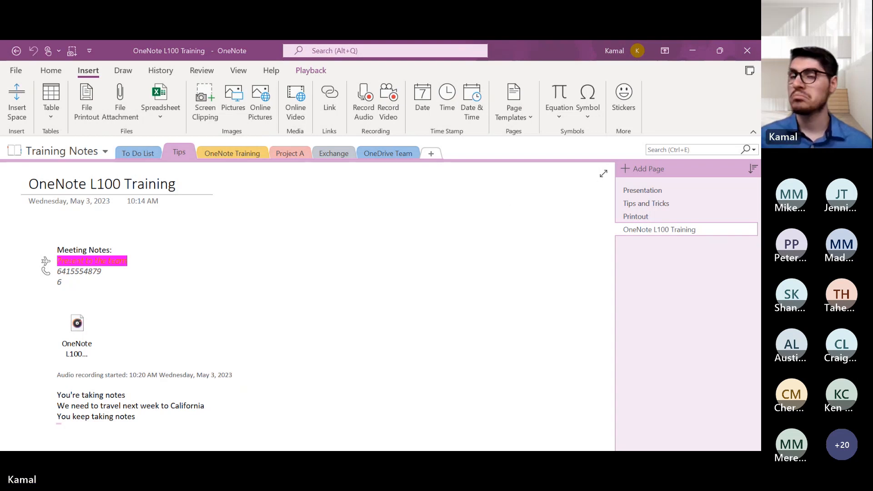
Step: Paste the captured "Platform support" picture below the meeting notes, and insert a wider screen clipping of the same section beneath it
key("ctrl+v")
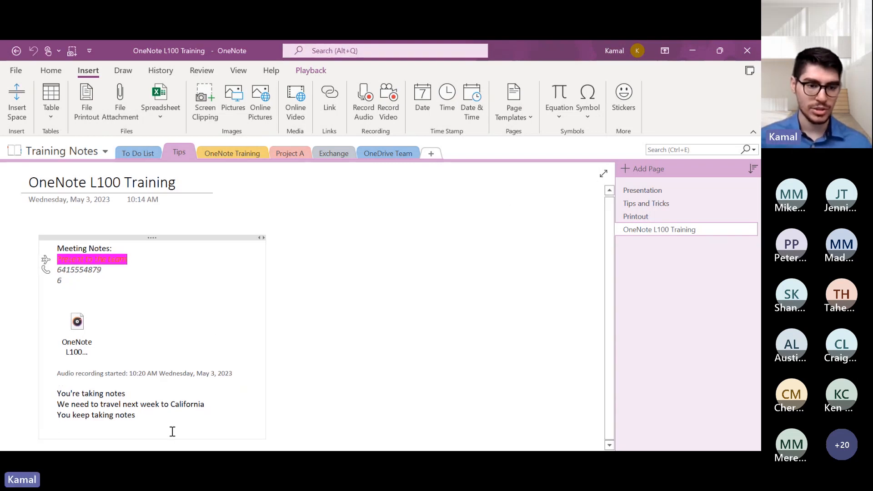
left_click(162, 336)
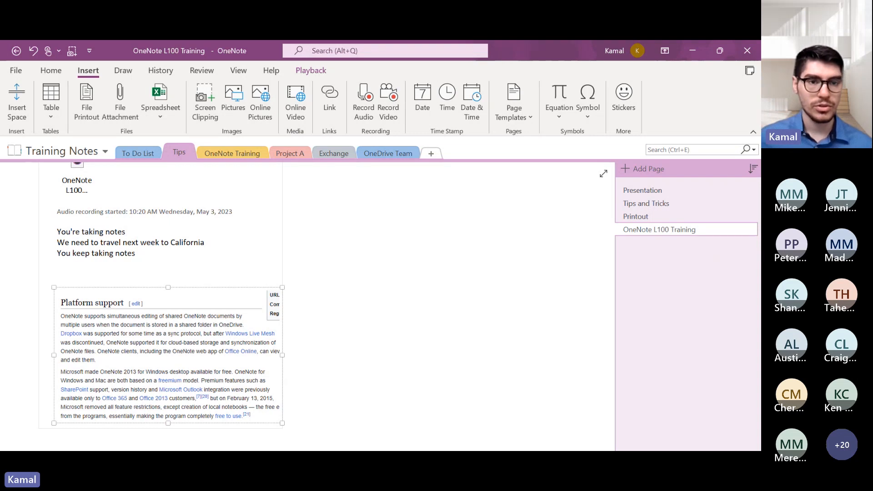
left_click(209, 100)
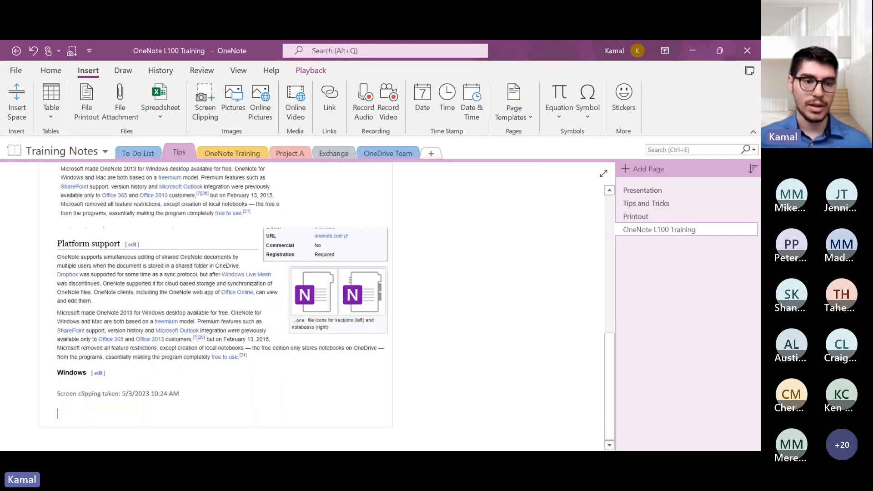
left_click(261, 306)
scroll(261, 306, "up", 5)
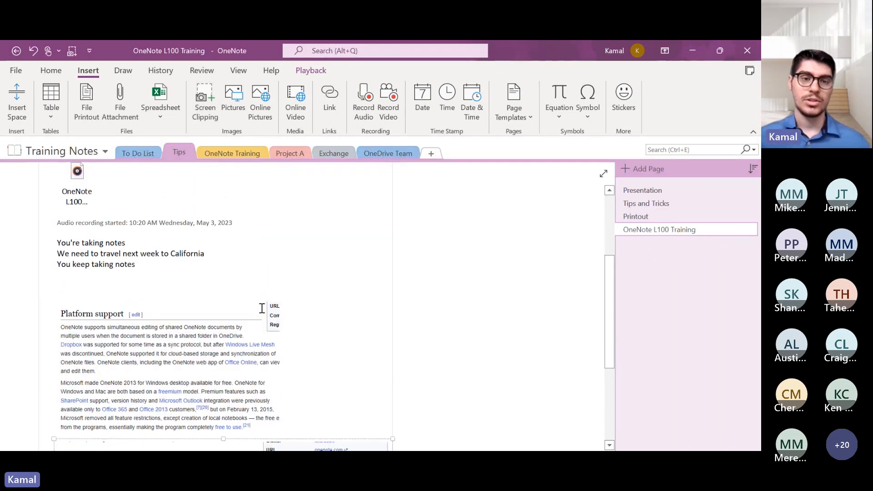
scroll(261, 306, "down", 2)
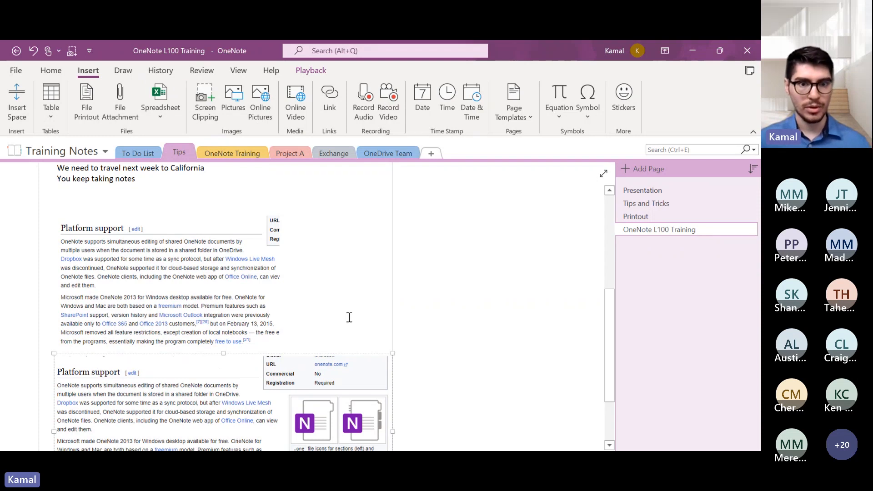
scroll(349, 317, "down", 3)
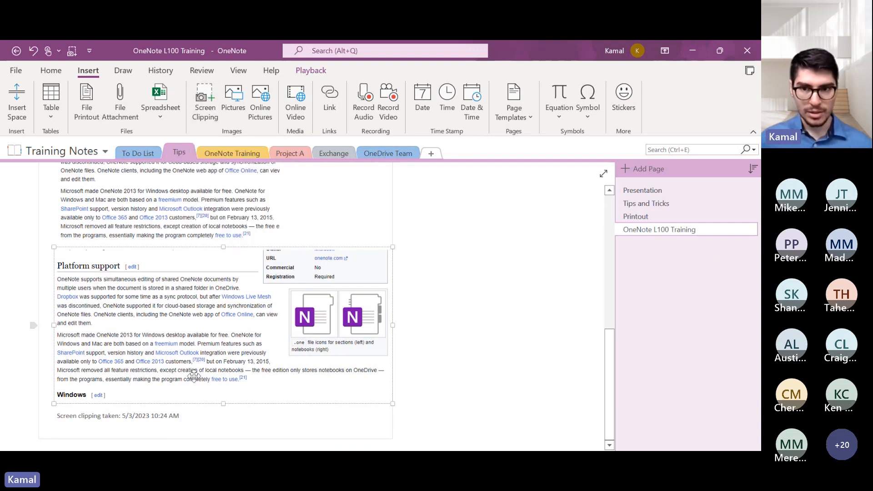
left_click(151, 418)
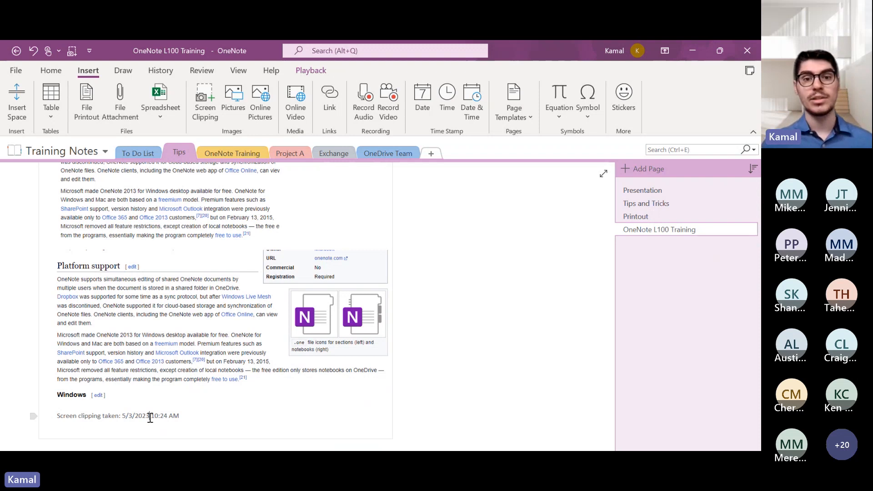
left_click(206, 411)
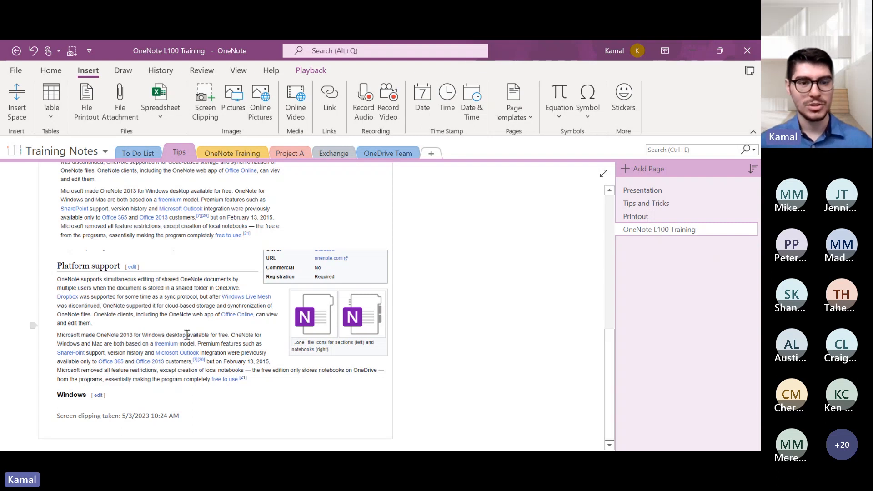
Step: Copy the text from the wider "Platform support" clipping and paste it below the clipping's timestamp
right_click(182, 306)
left_click(162, 302)
right_click(148, 300)
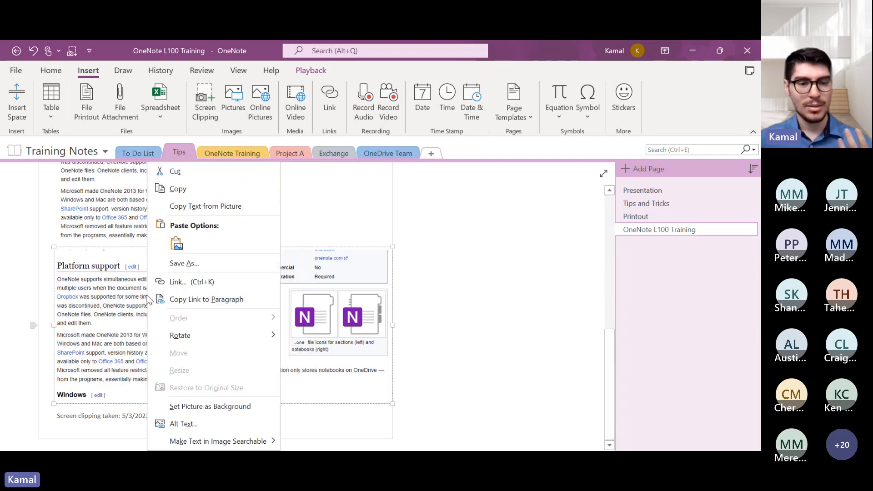
left_click(238, 210)
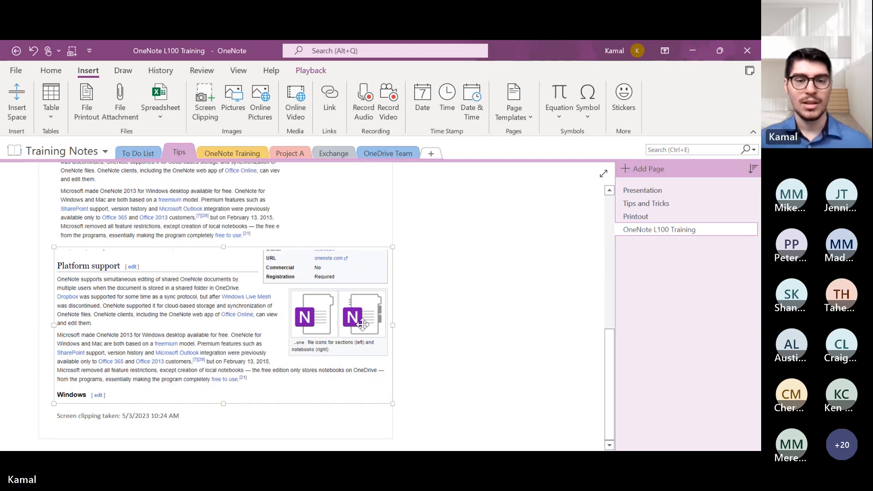
left_click(177, 423)
key("ctrl+v")
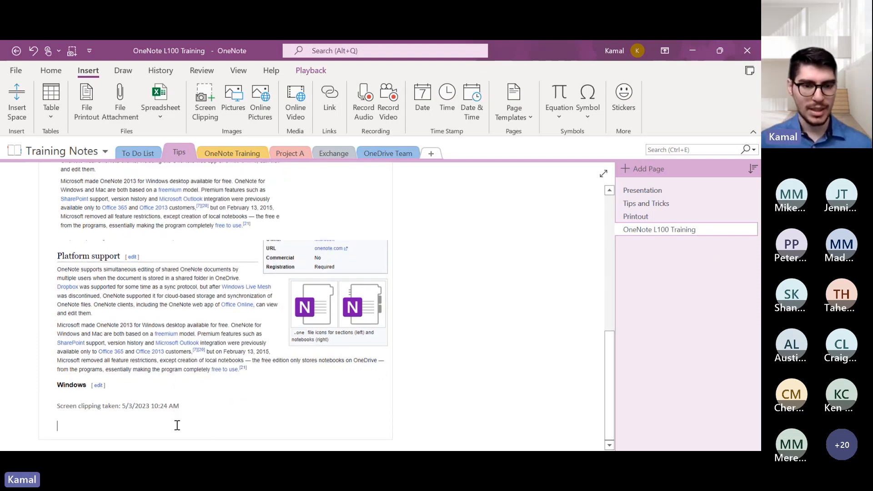
Step: Delete the wider "Platform support" clipping above the timestamp, keeping the extracted text
scroll(177, 423, "up", 5)
scroll(173, 405, "down", 5)
scroll(175, 408, "up", 5)
scroll(175, 407, "up", 3)
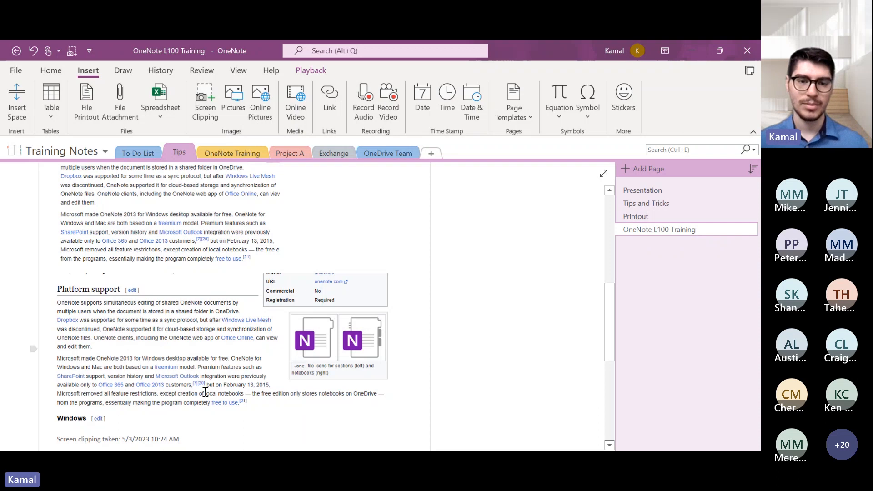
left_click(214, 366)
key("Delete")
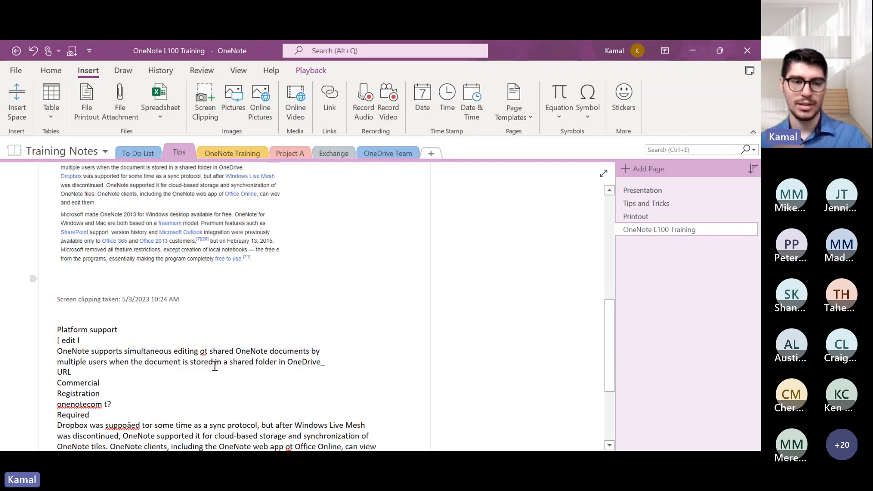
Step: Check the searchable-text language options of the remaining "Platform support" picture, and search all notebooks for "Platform"
scroll(214, 366, "up", 7)
scroll(215, 364, "down", 7)
left_click(189, 272)
scroll(183, 247, "up", 1)
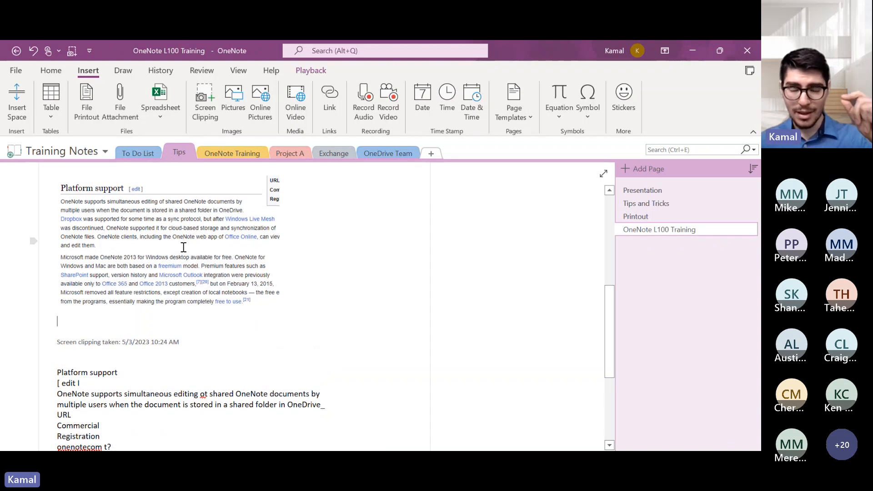
right_click(211, 258)
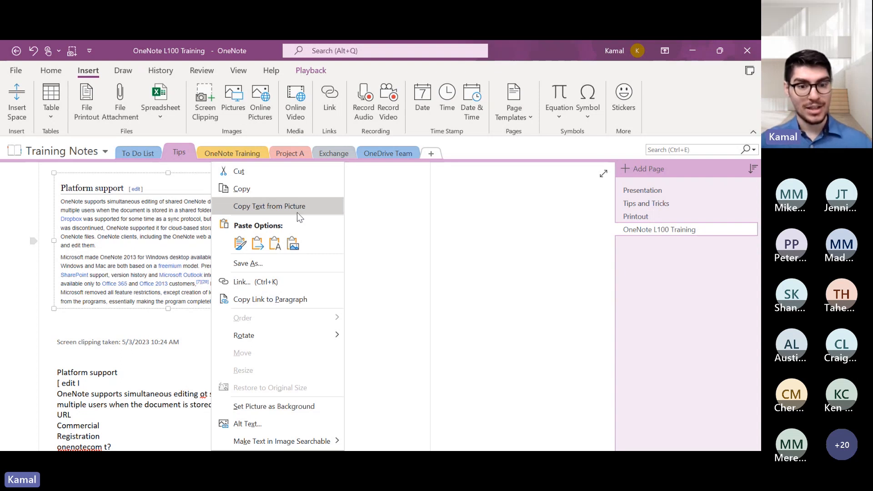
mouse_move(309, 443)
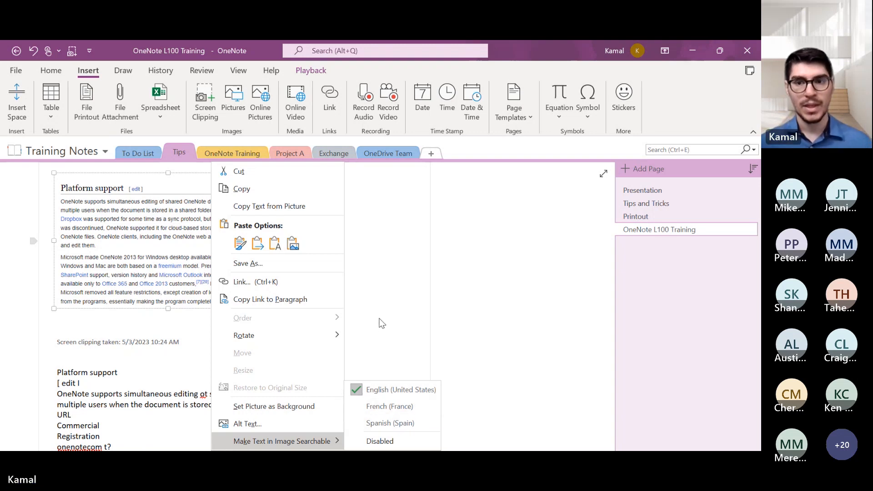
left_click(677, 149)
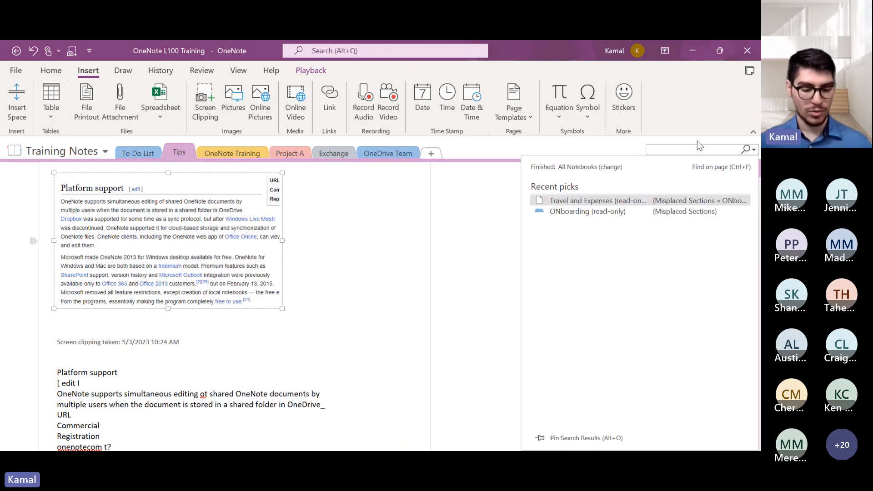
type("Platform")
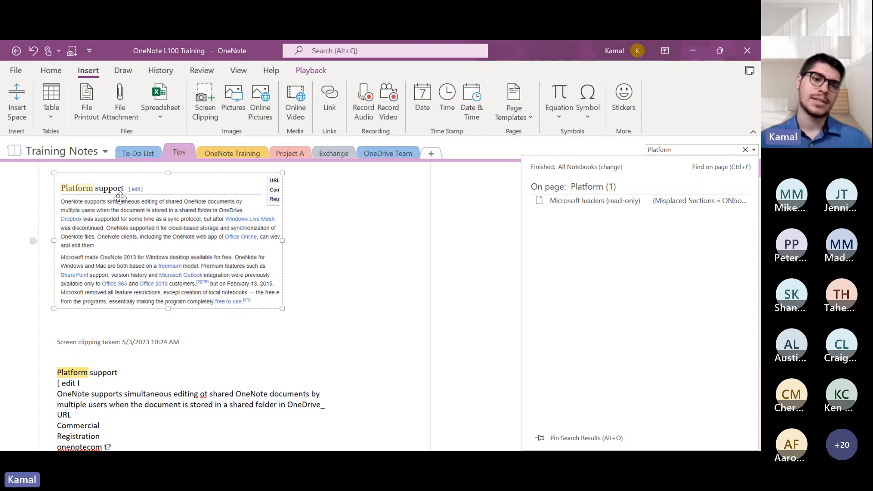
Step: Review the picture's searchable-text language options again and look through the extracted text to the end of the page
right_click(206, 266)
mouse_move(273, 447)
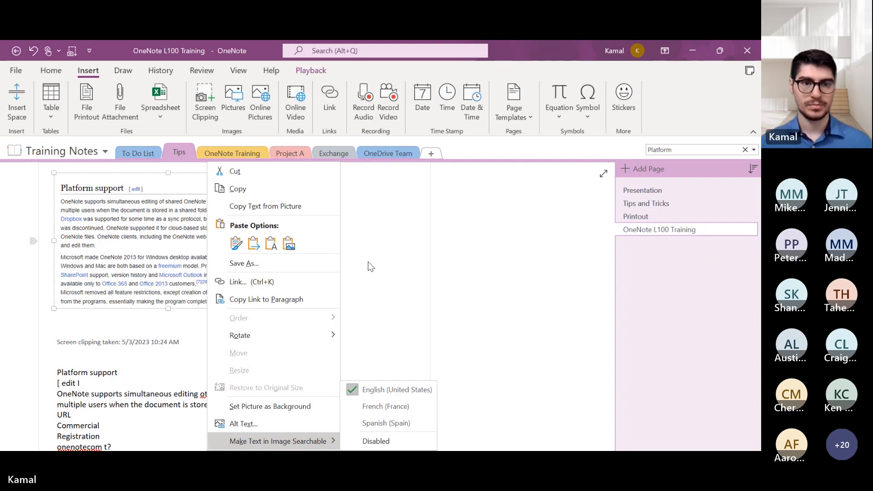
left_click(139, 215)
scroll(140, 214, "down", 4)
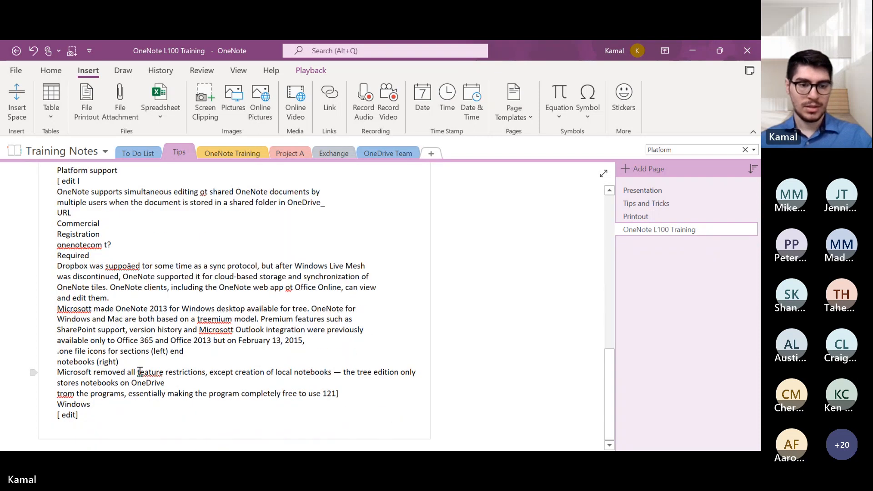
scroll(116, 416, "down", 1)
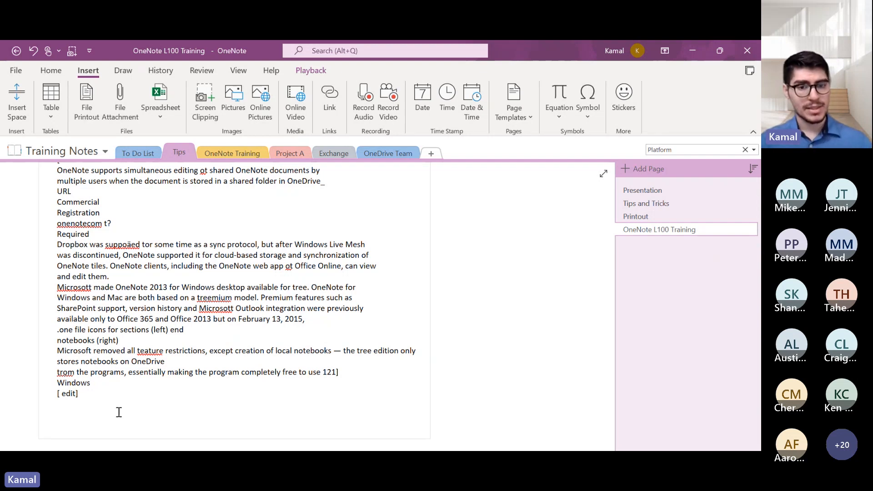
Step: Protect the Tips section by entering and confirming a section password, and lock all protected sections
left_click(206, 75)
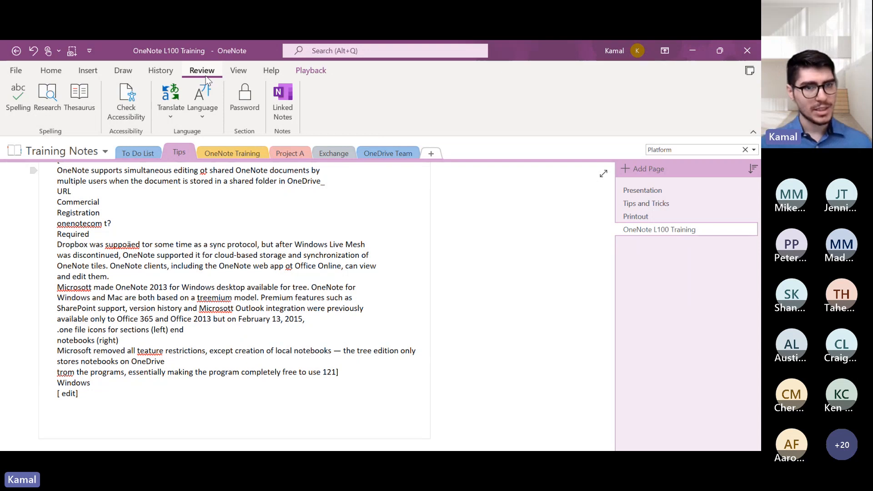
left_click(245, 116)
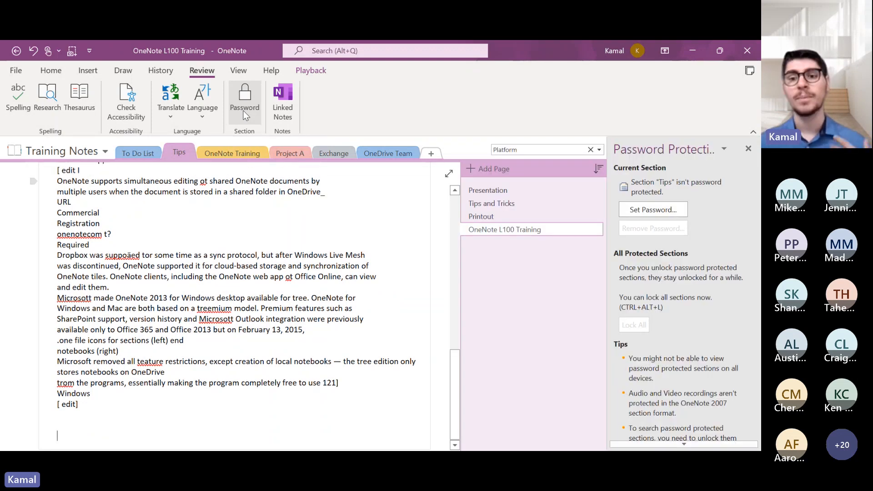
left_click(648, 213)
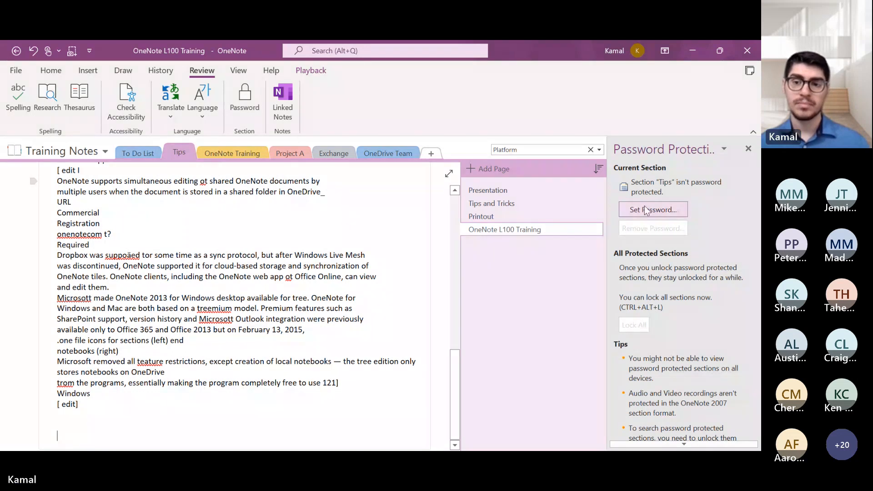
left_click(363, 213)
type("•")
left_click(362, 233)
type("•")
left_click(368, 305)
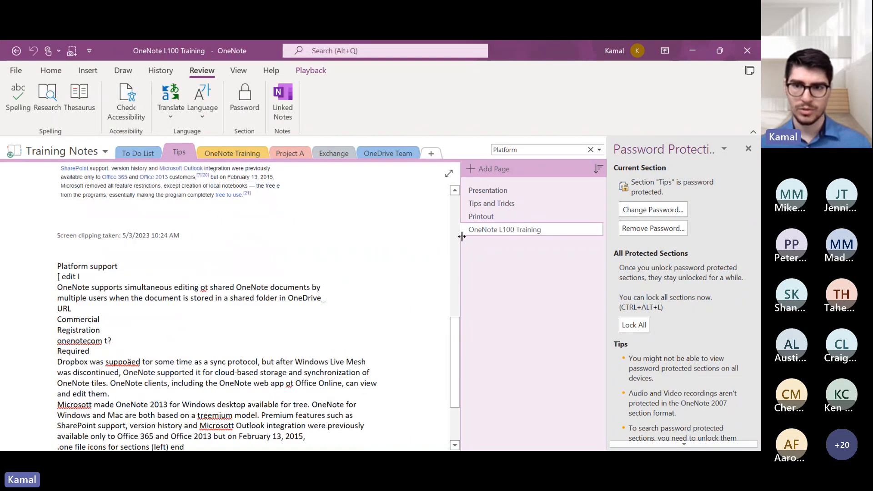
left_click(635, 325)
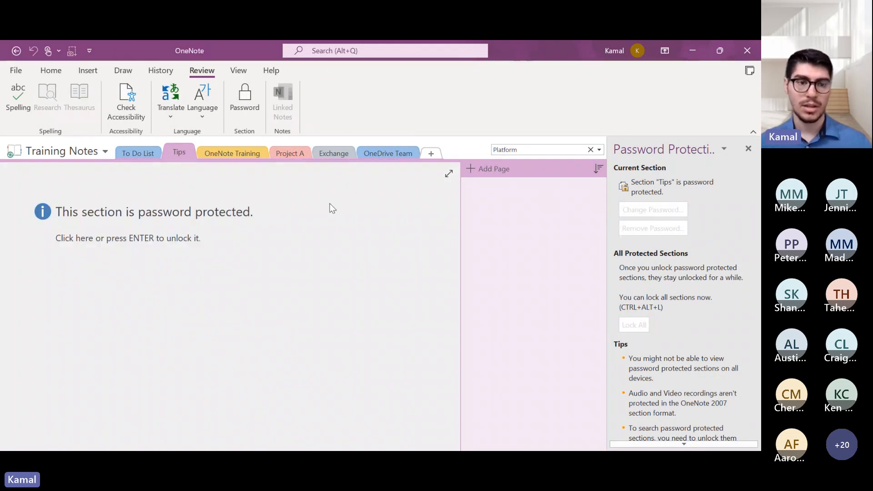
Step: Unlock the Tips section by entering its section password, and look over the extracted text on the training page
left_click(217, 188)
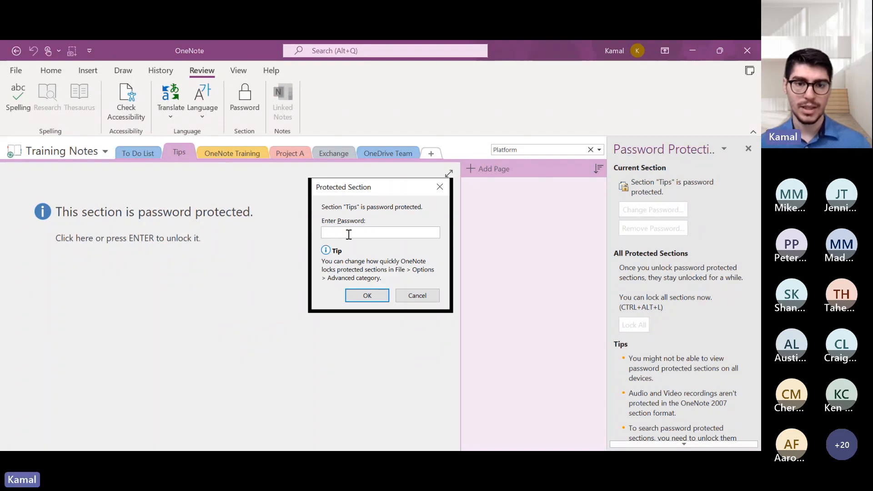
key("Return")
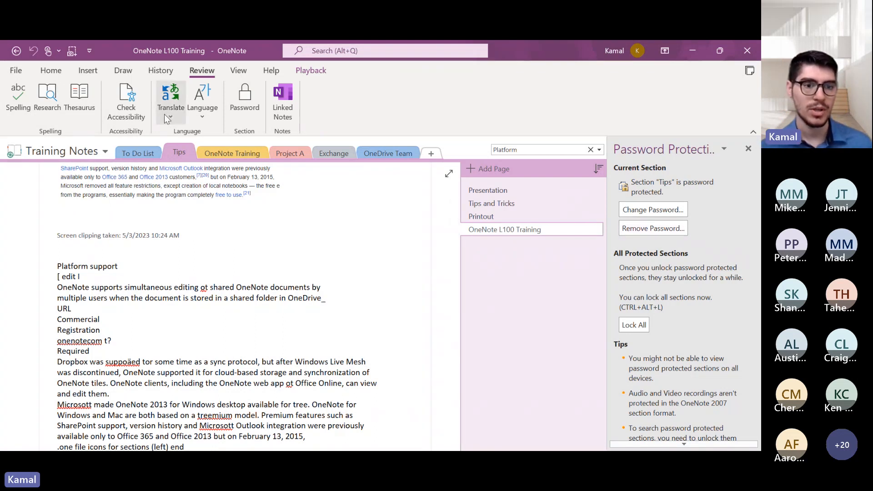
scroll(155, 227, "down", 3)
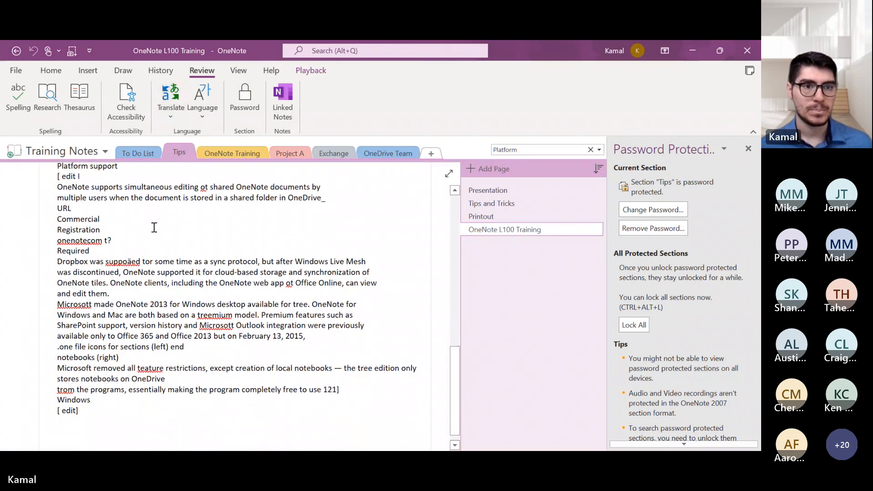
scroll(154, 227, "up", 2)
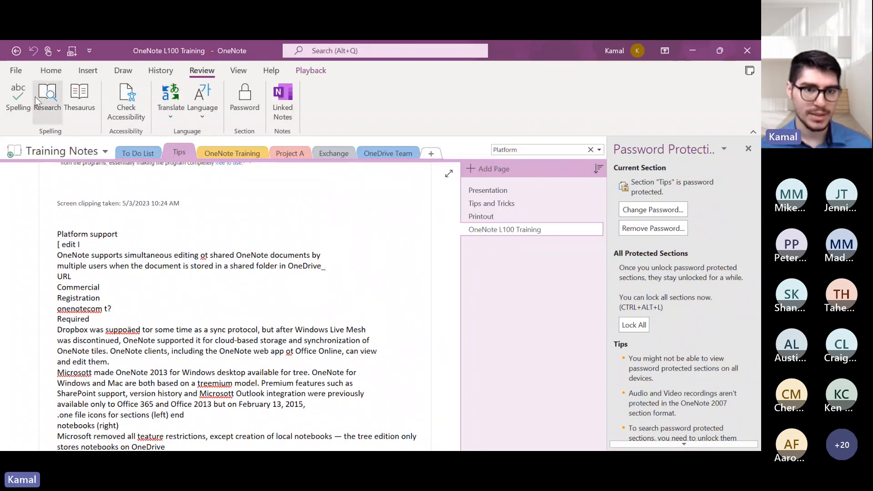
Step: Spell-check the extracted text, accepting the first suggestion for each flagged word, such as "to" for "ot" and "omentectomy" for "onenotecom"
left_click(19, 97)
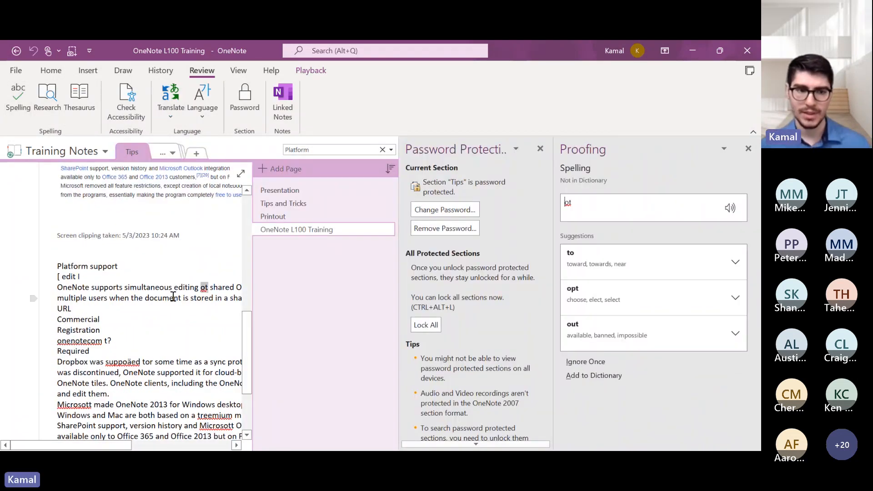
left_click(591, 268)
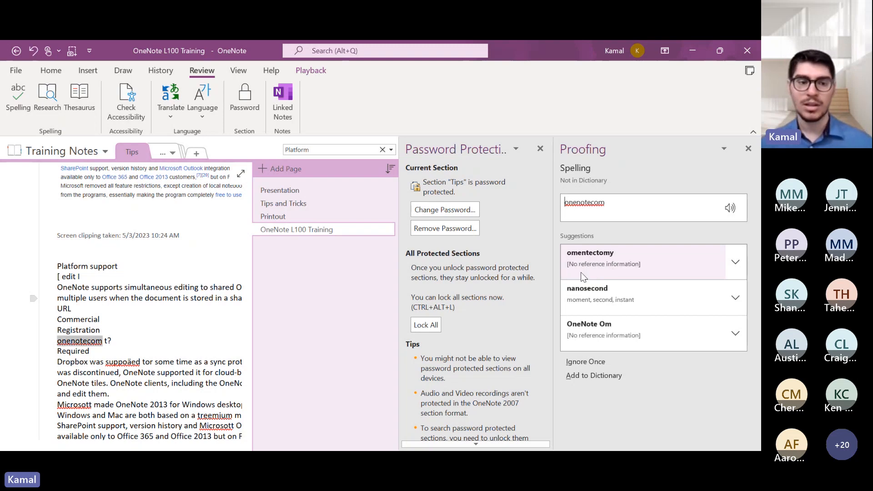
left_click(614, 272)
left_click(618, 260)
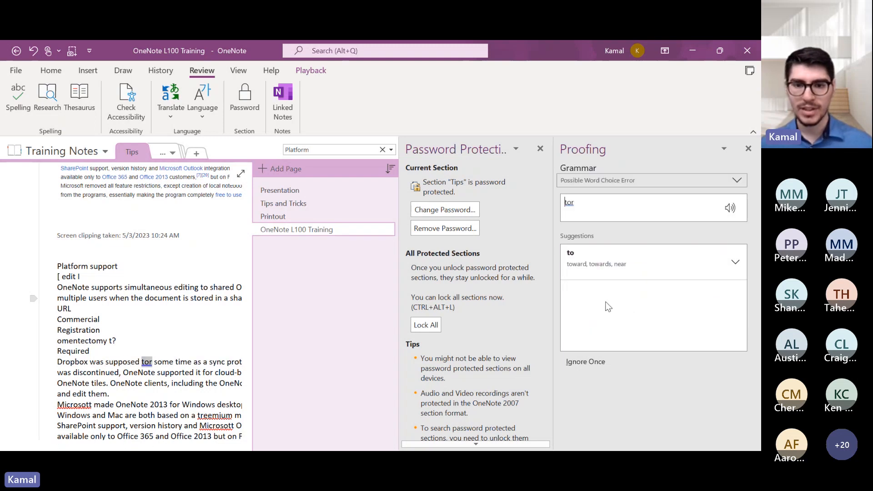
left_click(610, 269)
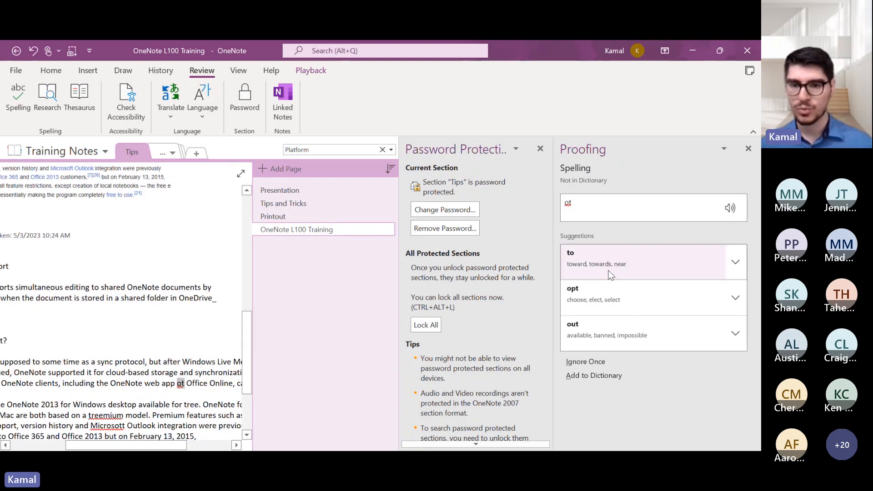
left_click(611, 273)
left_click(611, 273)
left_click(611, 273)
left_click(611, 272)
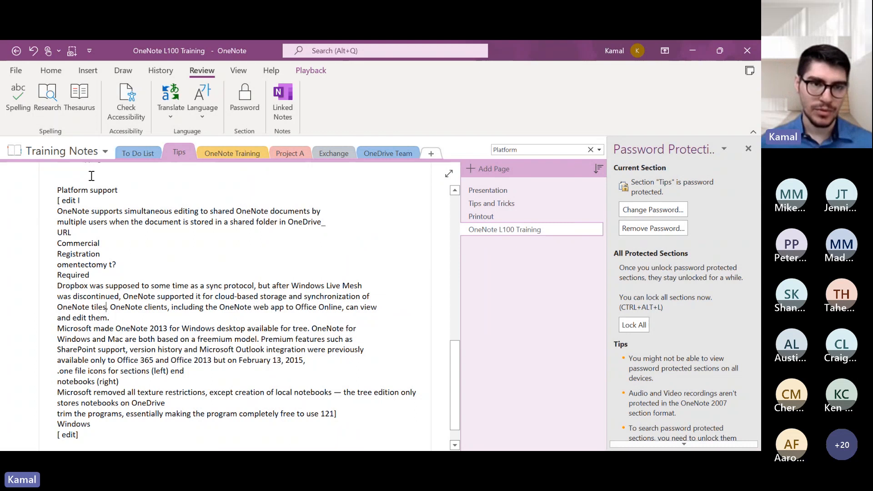
Step: Select the text from "OneNote supports" through "URL", open Immersive Reader, and look through the page with its parts-of-speech highlighting
left_click(239, 71)
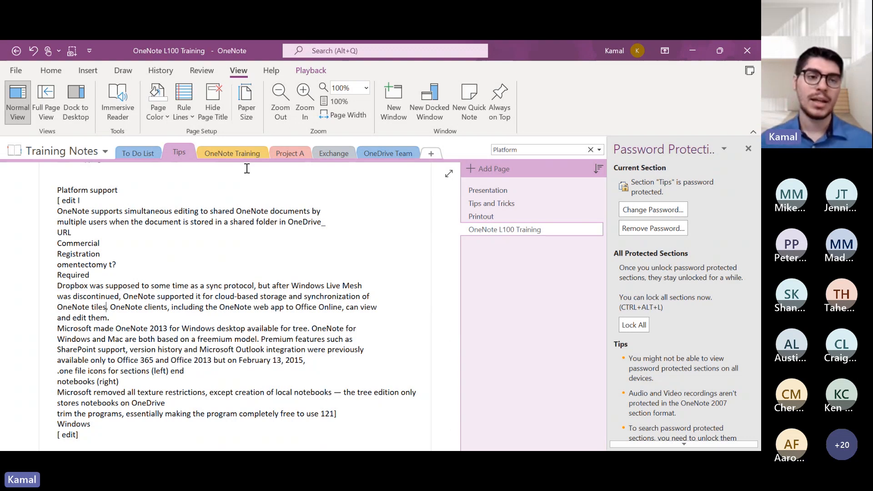
left_click_drag(57, 211, 90, 211)
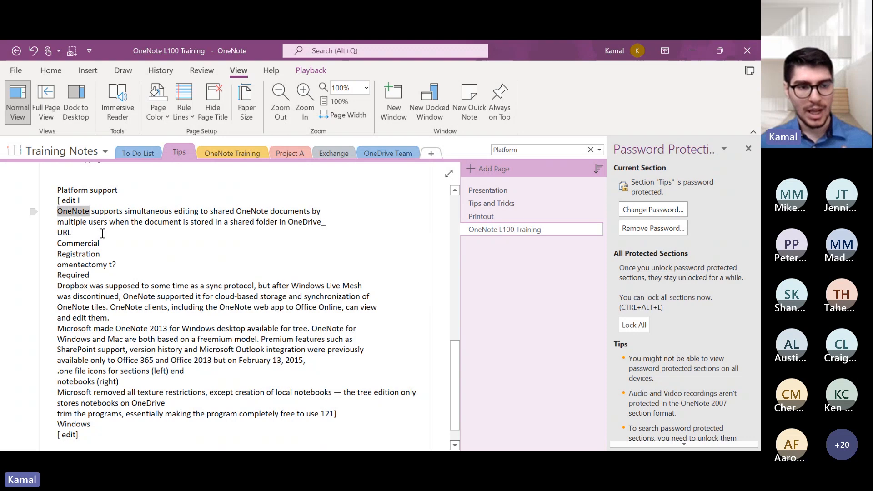
left_click(102, 233, "shift")
left_click(113, 96)
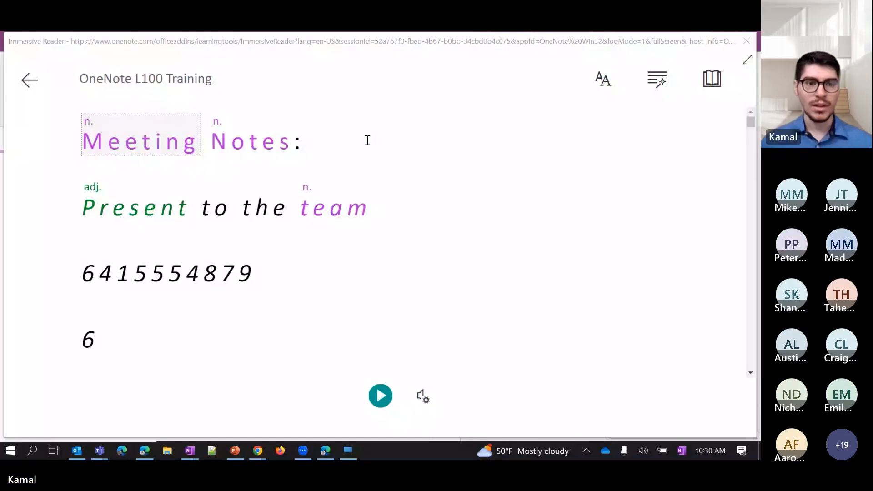
scroll(260, 197, "down", 8)
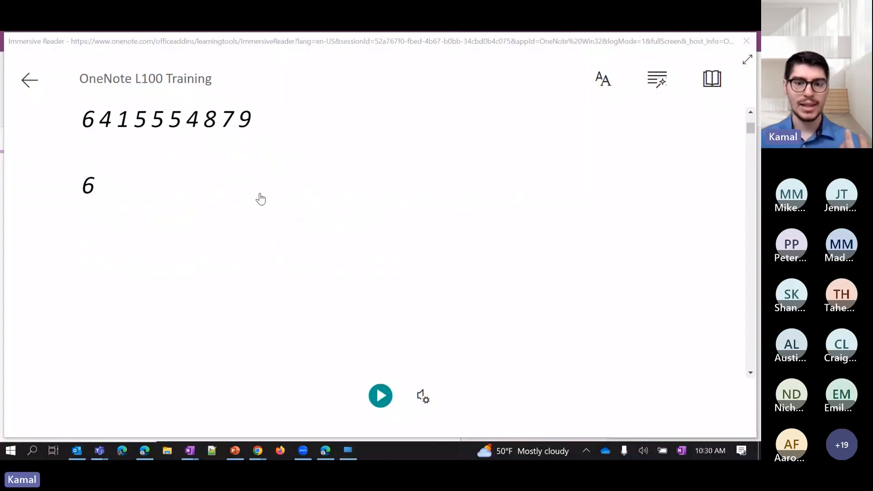
scroll(260, 198, "down", 5)
scroll(259, 197, "up", 8)
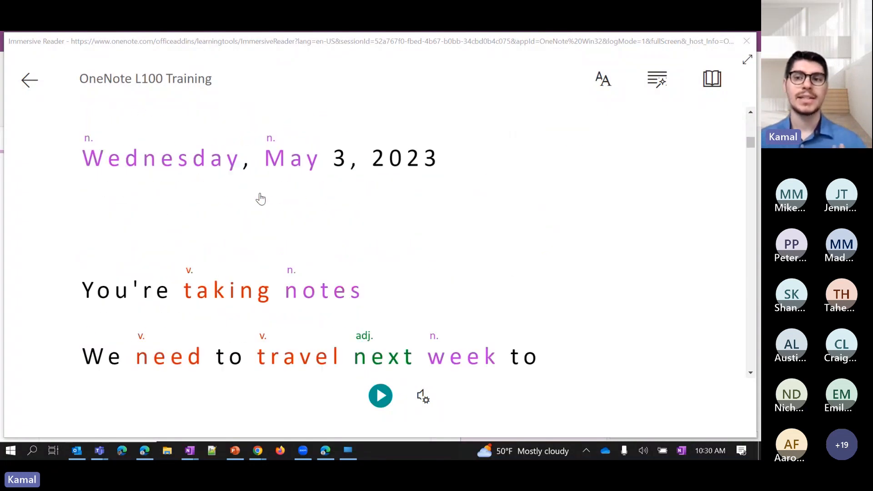
scroll(260, 200, "up", 5)
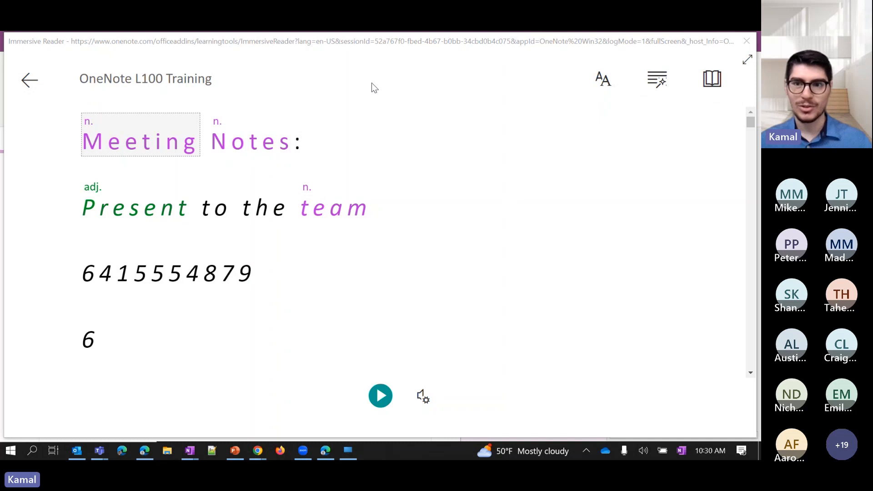
Step: Turn off adverb and adjective highlighting and the parts-of-speech labels in Immersive Reader
left_click(657, 80)
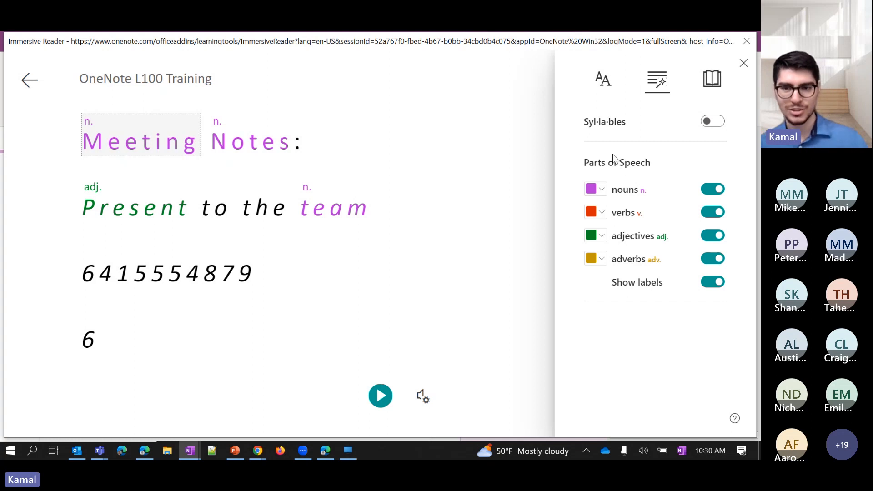
left_click(713, 258)
left_click(713, 235)
left_click(709, 283)
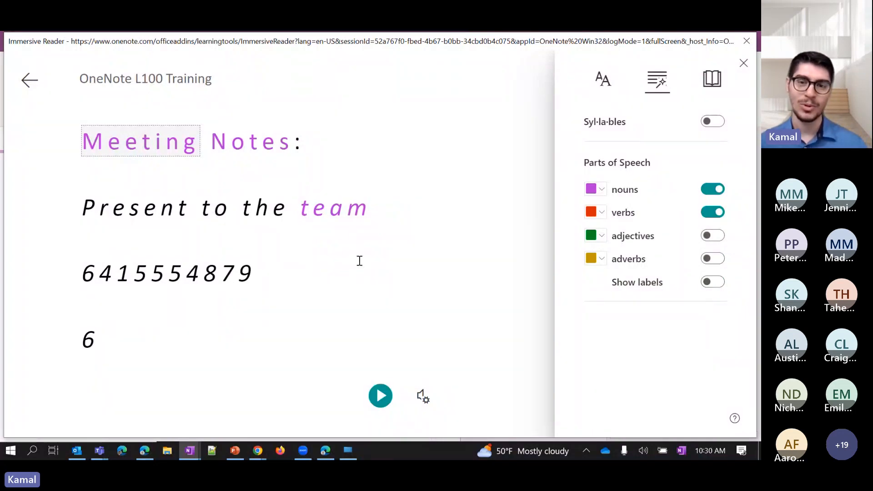
Step: Turn on one-line Line Focus, check the text size, font and theme options, and close Immersive Reader
left_click(712, 87)
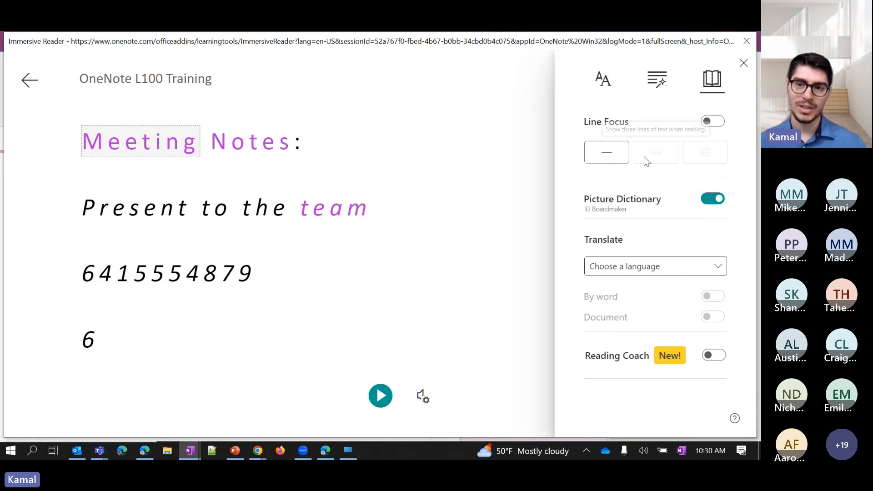
left_click(613, 160)
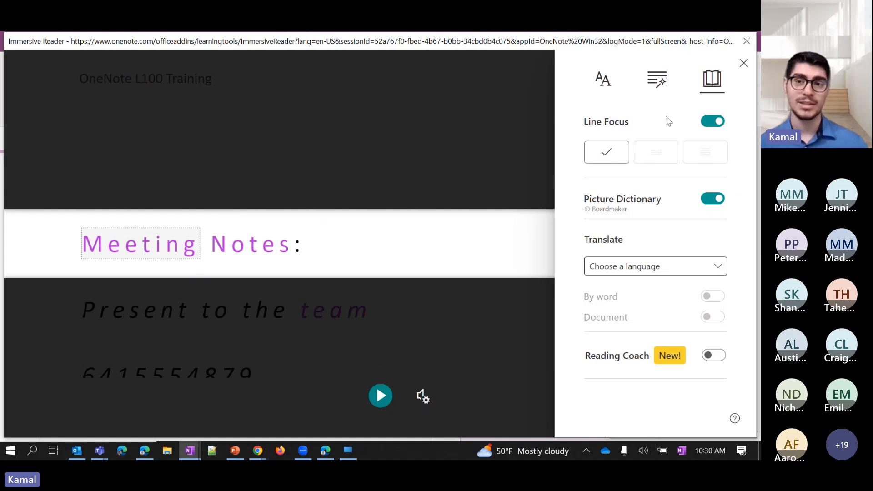
left_click(602, 81)
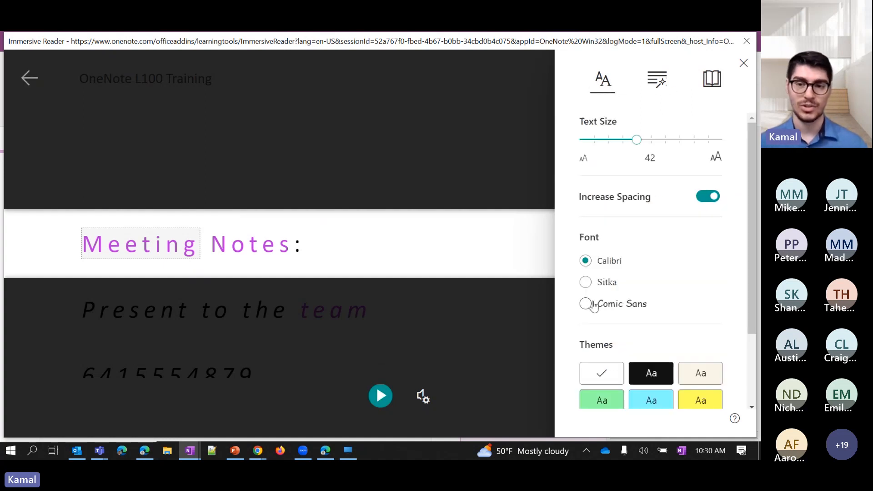
left_click(742, 45)
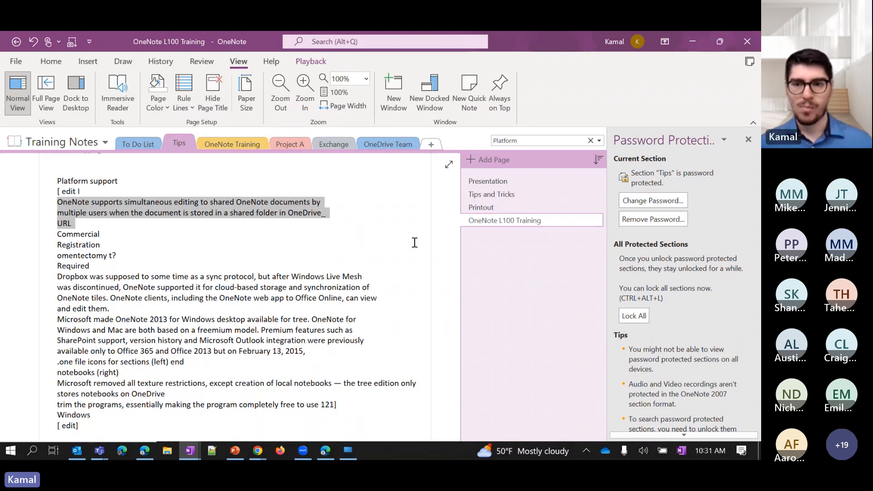
Step: Close the Password Protection pane, and open the Presentation page to view its slide printout
left_click(749, 140)
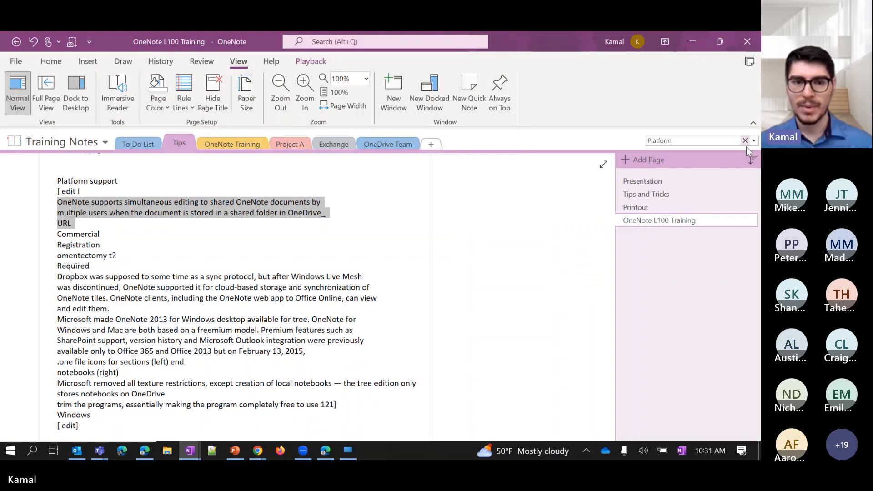
left_click(542, 263)
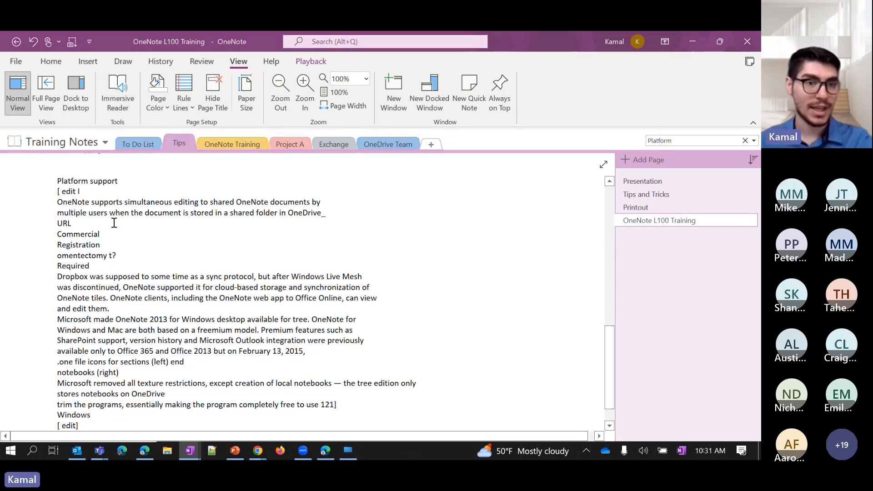
left_click(88, 62)
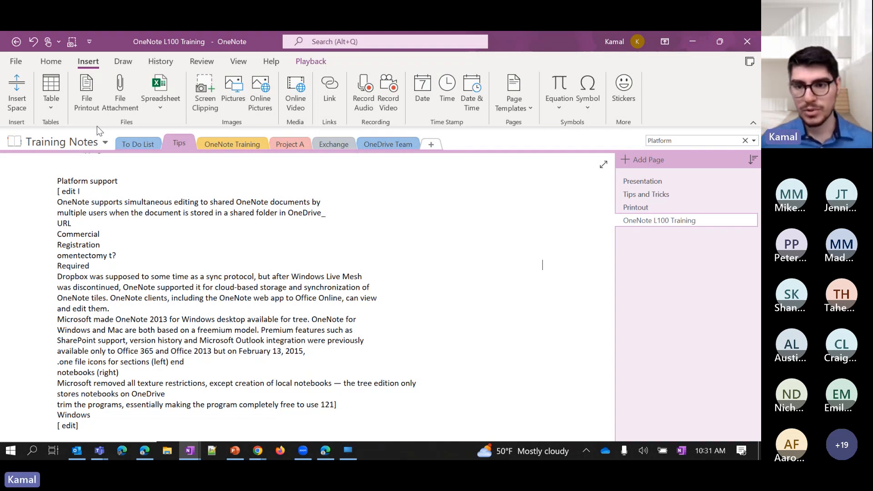
left_click(642, 181)
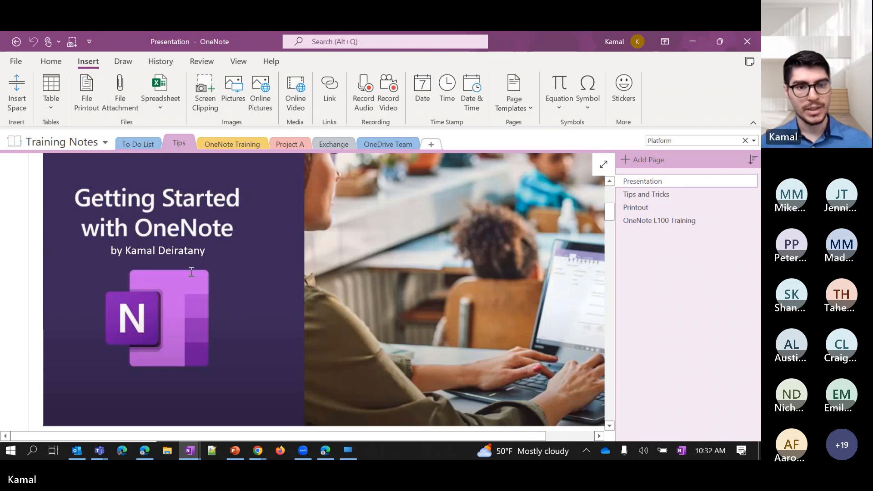
scroll(324, 273, "down", 5)
Step: Add a new page to the Tips section and insert the "OneNote Training L100" PowerPoint file as a printout
left_click(656, 162)
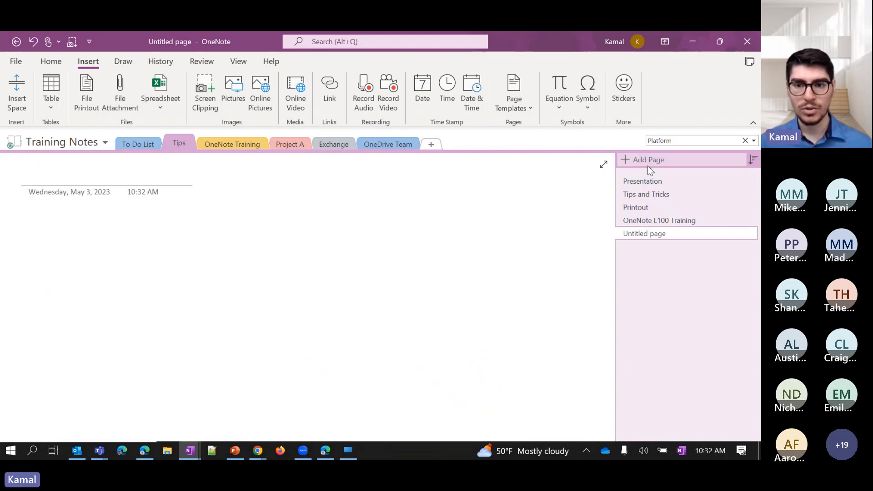
left_click(96, 96)
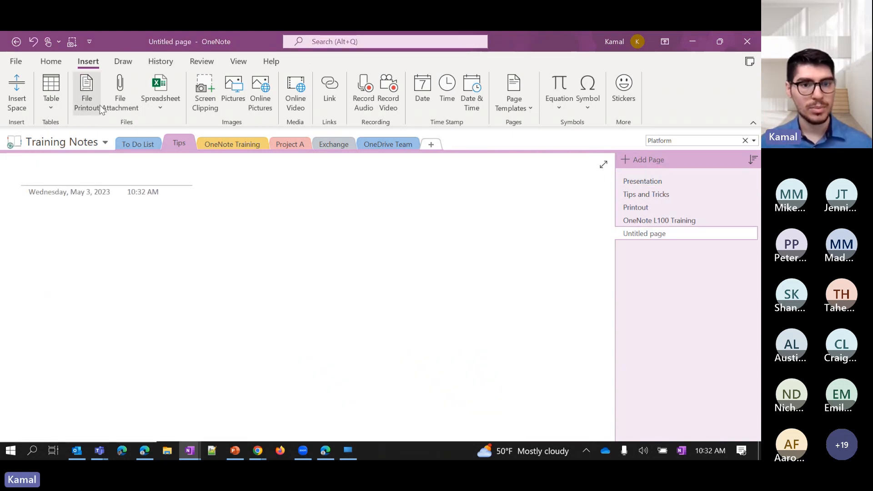
left_click(164, 136)
left_click(382, 332)
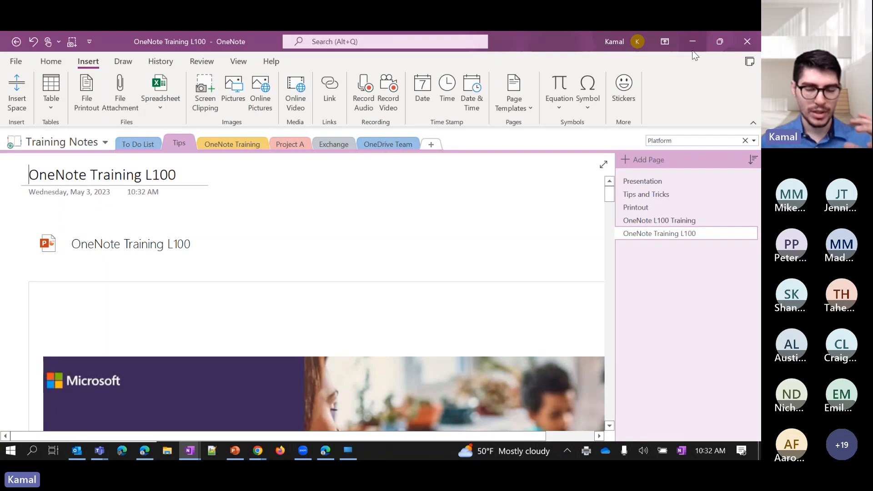
Step: Look over the inserted slide printout and set its "Getting Started with OneNote" slide picture as the page background
scroll(370, 296, "down", 5)
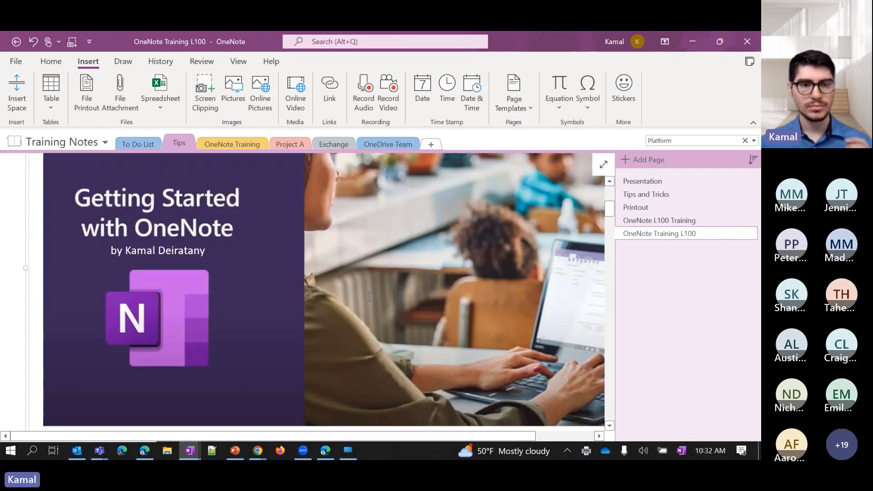
scroll(369, 296, "up", 1)
scroll(370, 297, "up", 3)
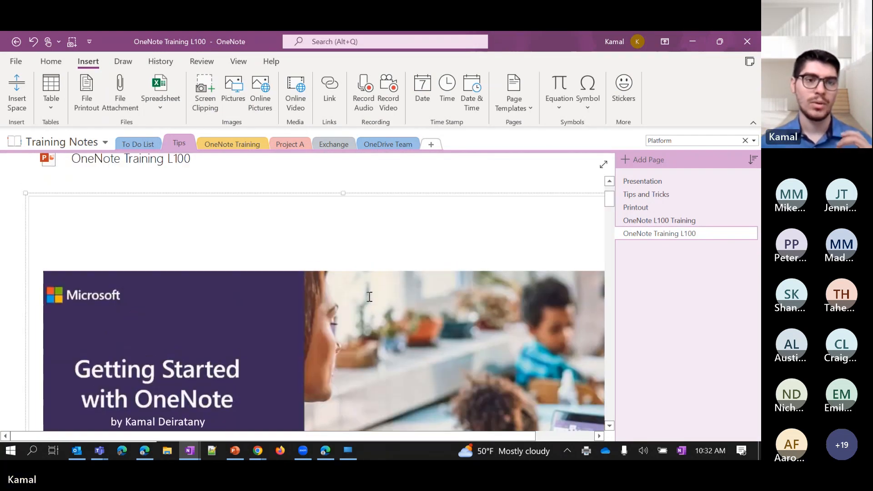
scroll(149, 254, "down", 5)
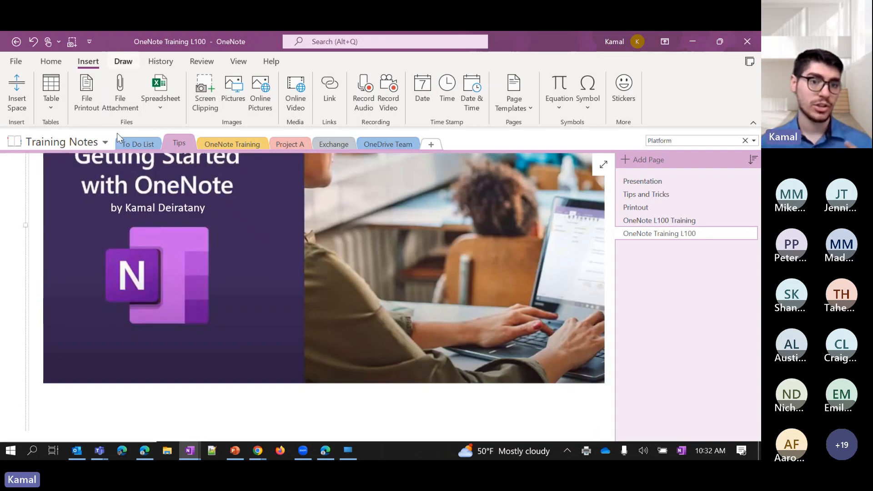
scroll(107, 213, "up", 5)
scroll(135, 310, "down", 3)
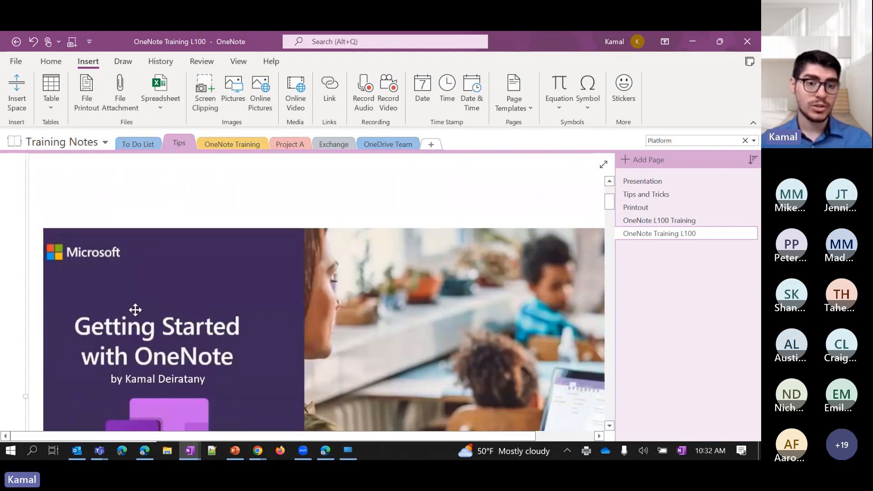
scroll(135, 309, "down", 8)
scroll(161, 253, "up", 6)
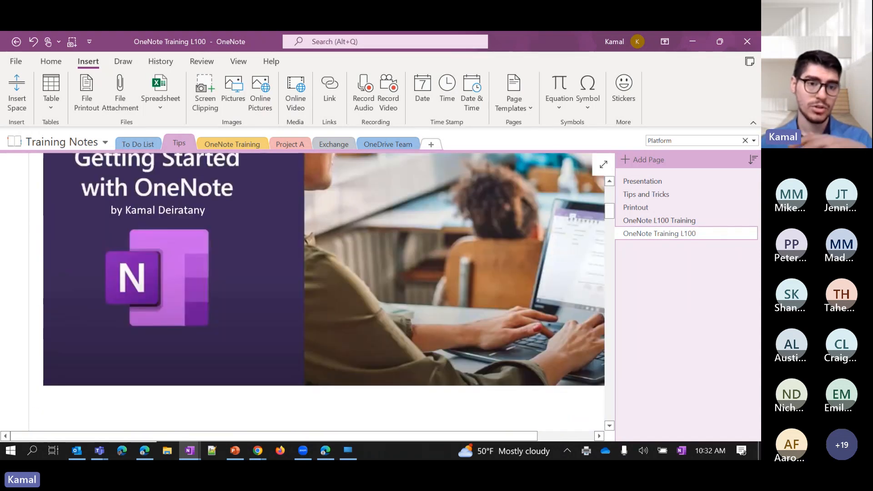
right_click(161, 253)
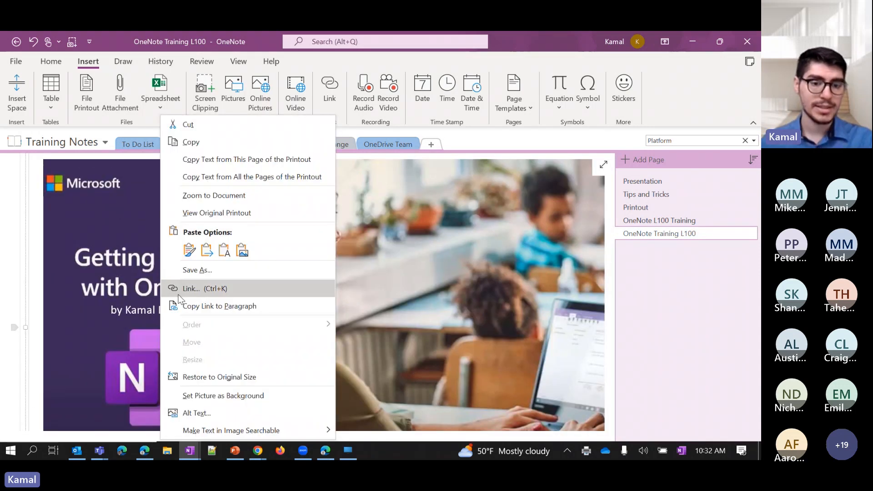
left_click(208, 396)
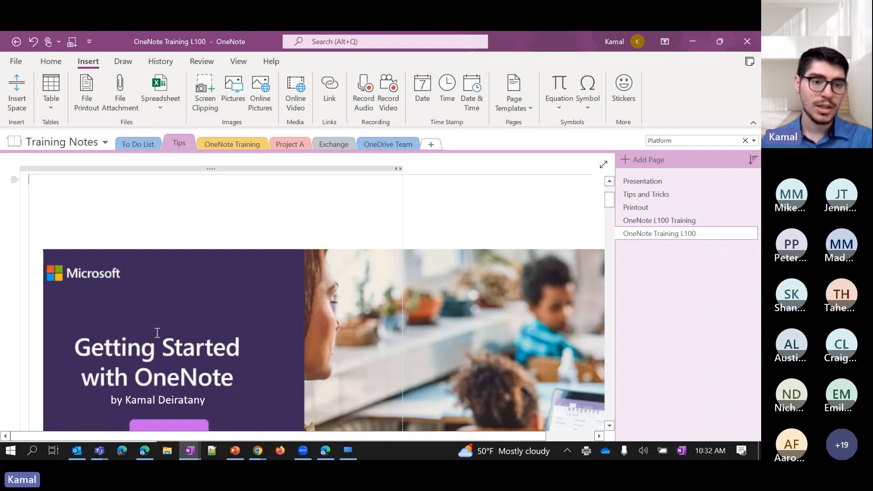
Step: Look over the top of the inserted slide printout and open the OneNote L100 Training page
scroll(157, 332, "down", 2)
scroll(157, 332, "up", 4)
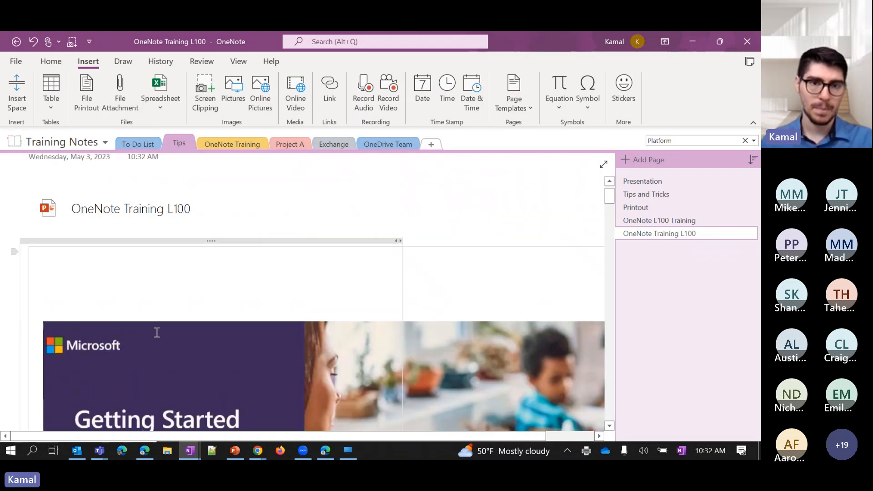
scroll(157, 332, "up", 1)
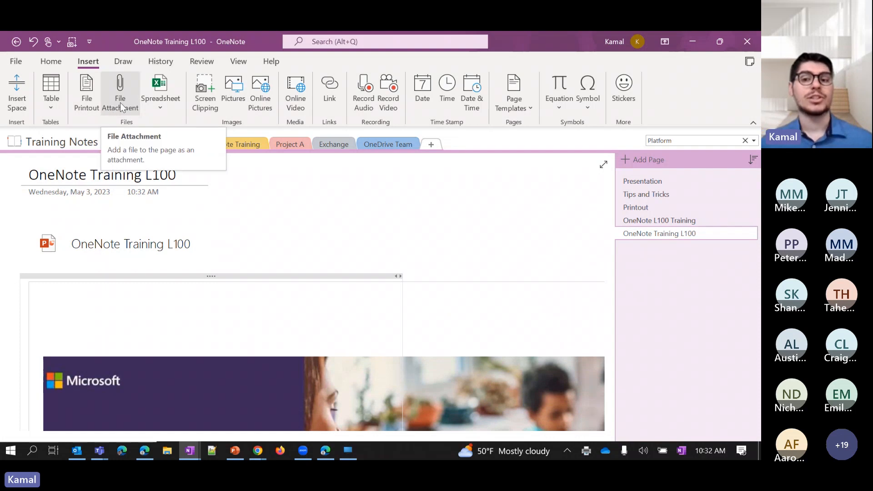
left_click(655, 182)
left_click(673, 223)
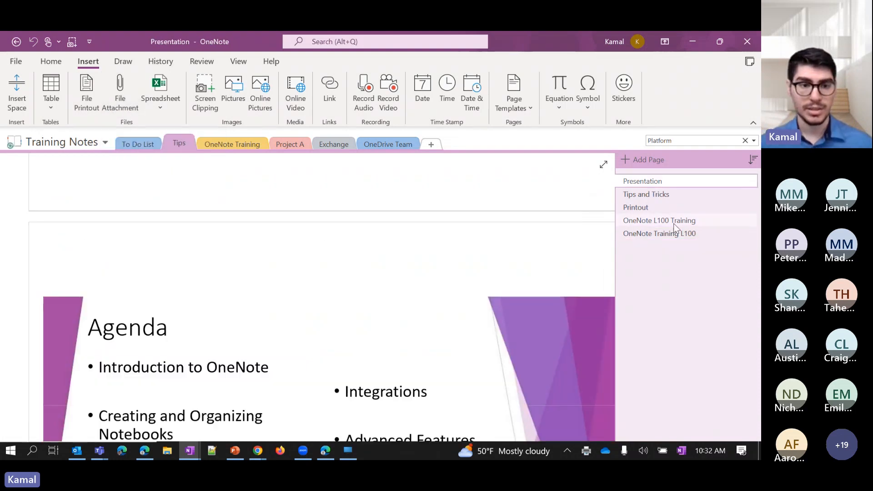
Step: Attach the file OneNote Training L100.pptx on a new line below "You keep taking notes"
scroll(156, 352, "down", 2)
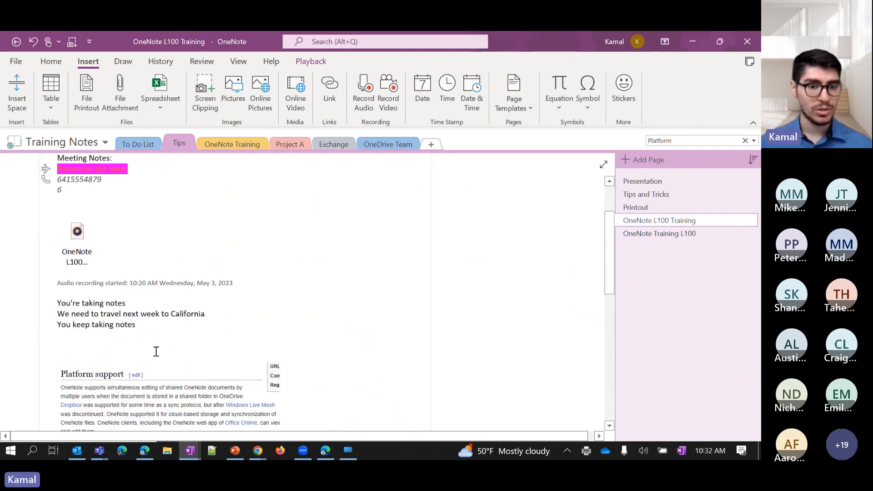
left_click(161, 336)
key("Return")
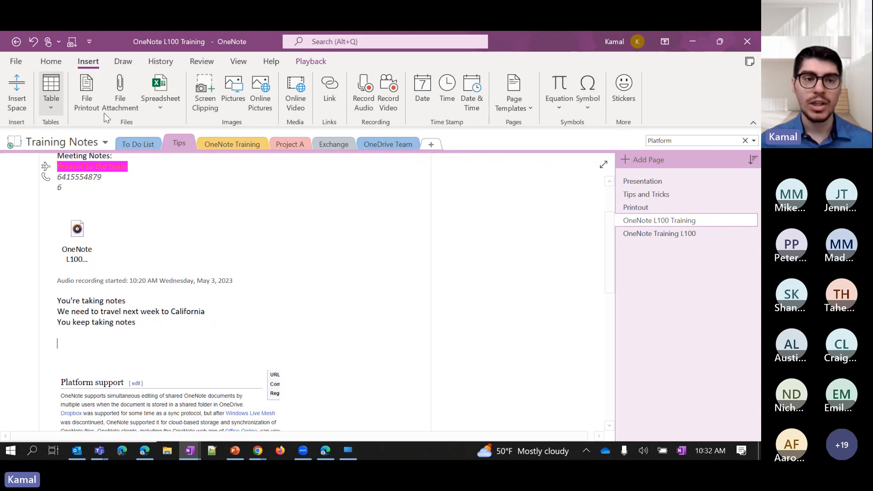
left_click(120, 91)
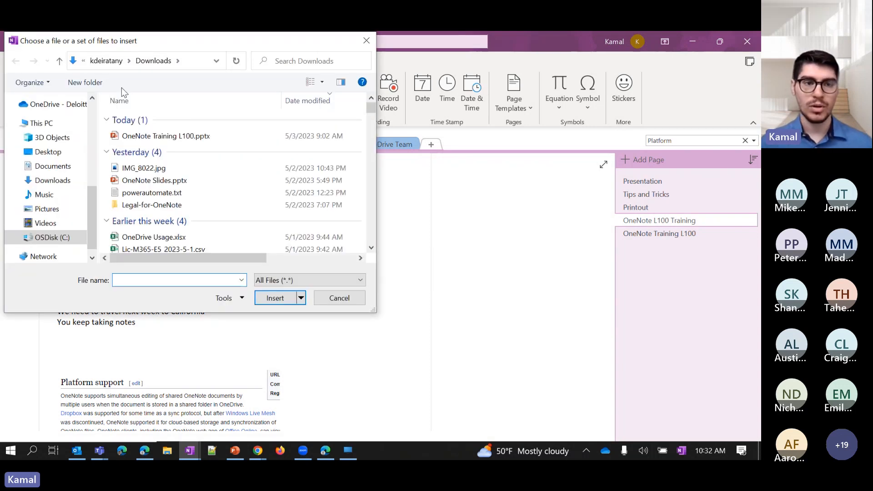
double_click(162, 137)
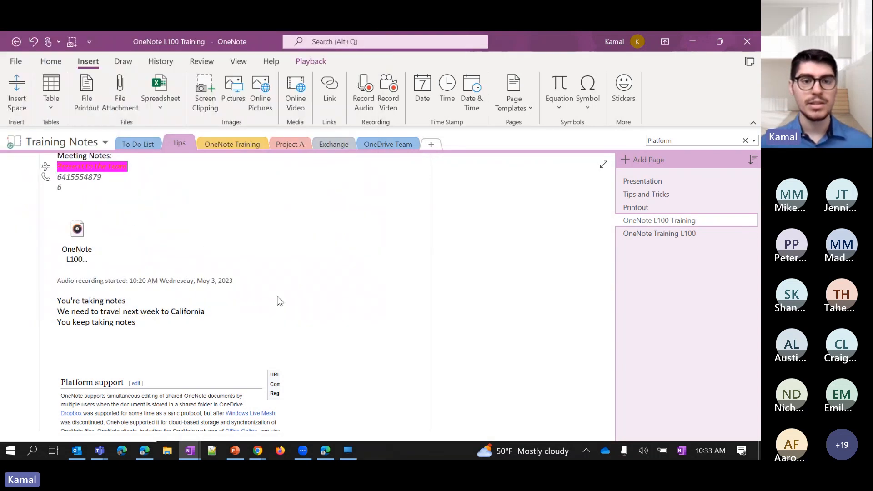
left_click(367, 239)
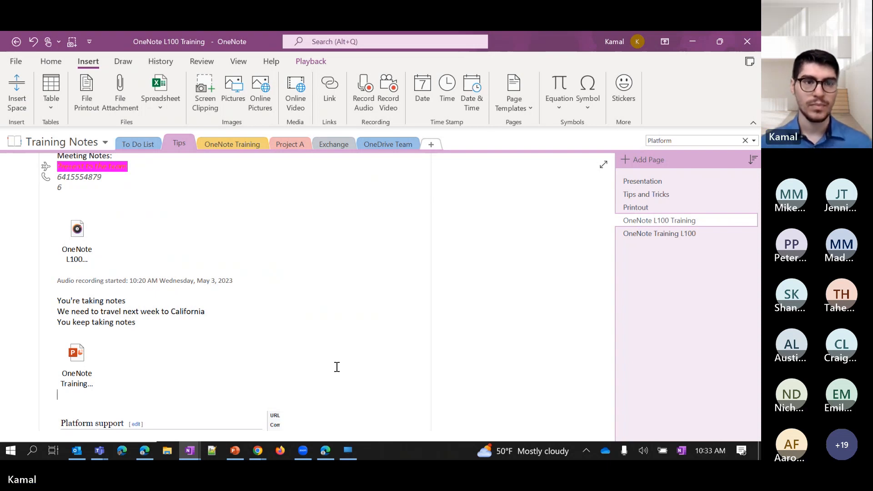
Step: Check the choices for inserting an Excel spreadsheet and narrow the Meeting Notes container to free space beside it
left_click(162, 109)
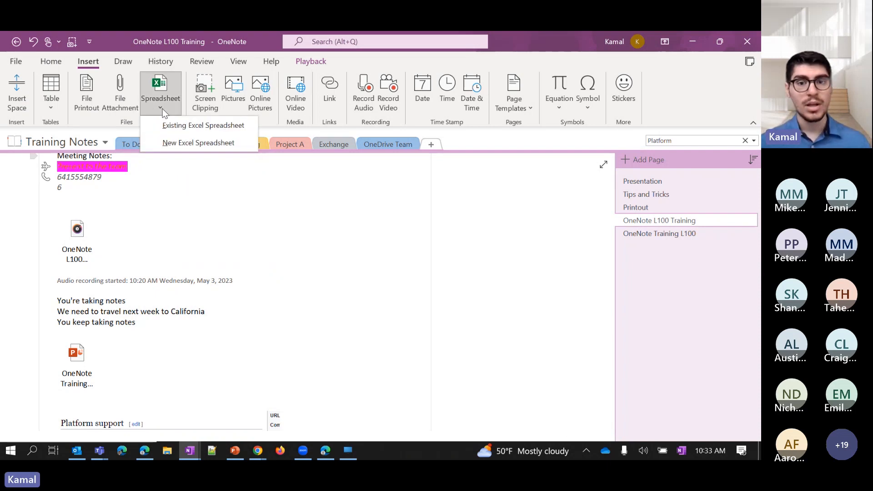
scroll(240, 237, "up", 2)
left_click(236, 273)
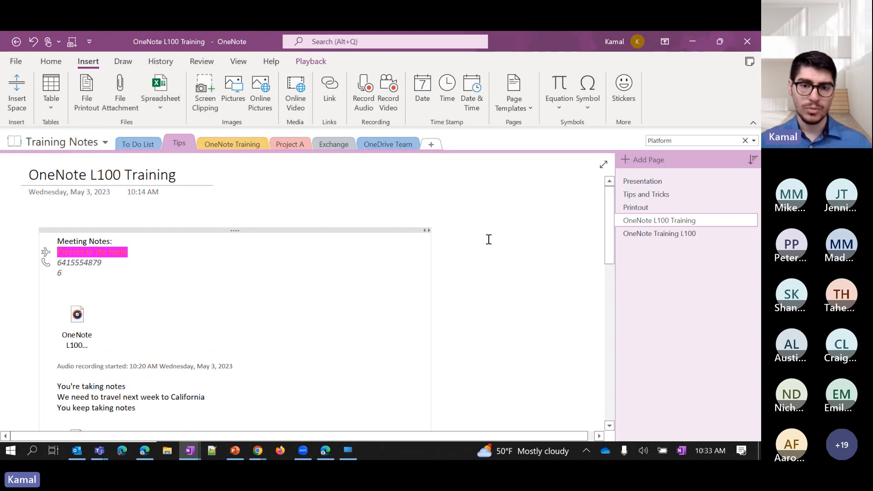
left_click_drag(431, 242, 318, 243)
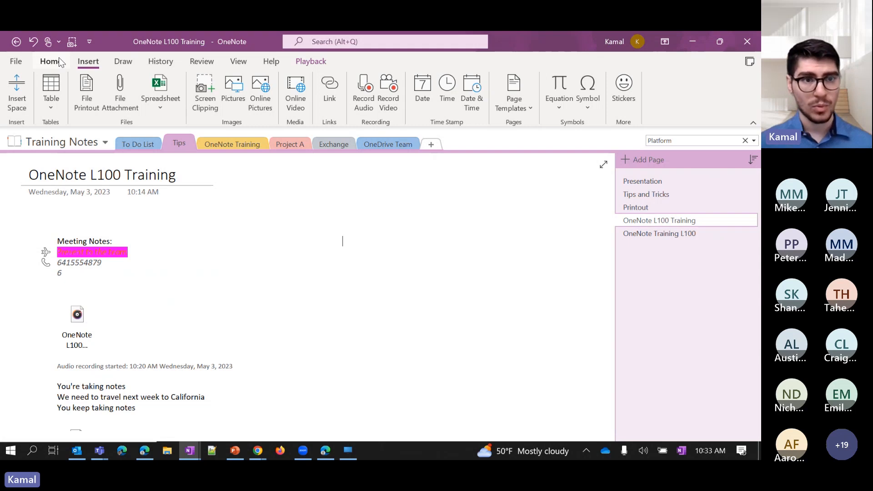
left_click(165, 104)
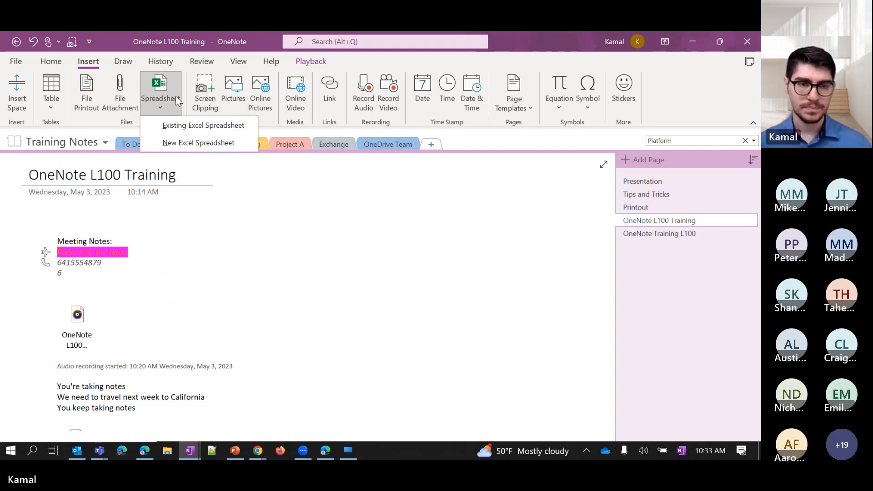
left_click(495, 227)
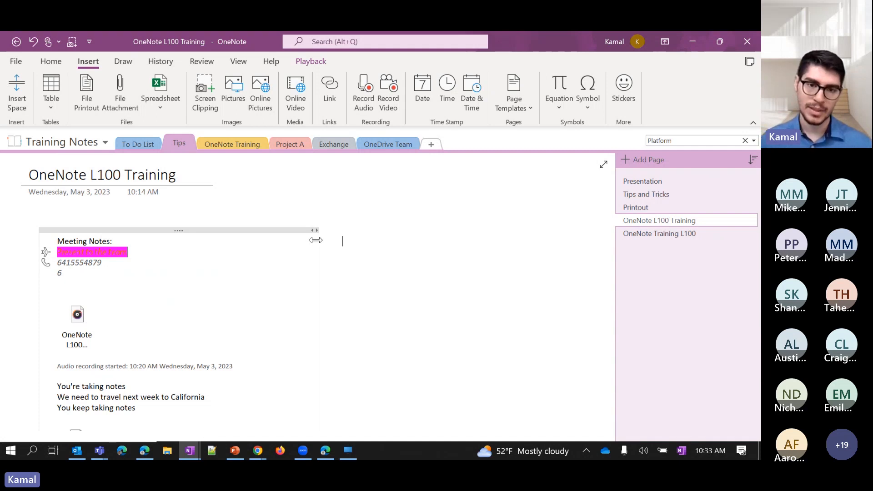
Step: Write the sum "250 + 60 +80=" in a new note beside the meeting notes and have it calculated
type("250")
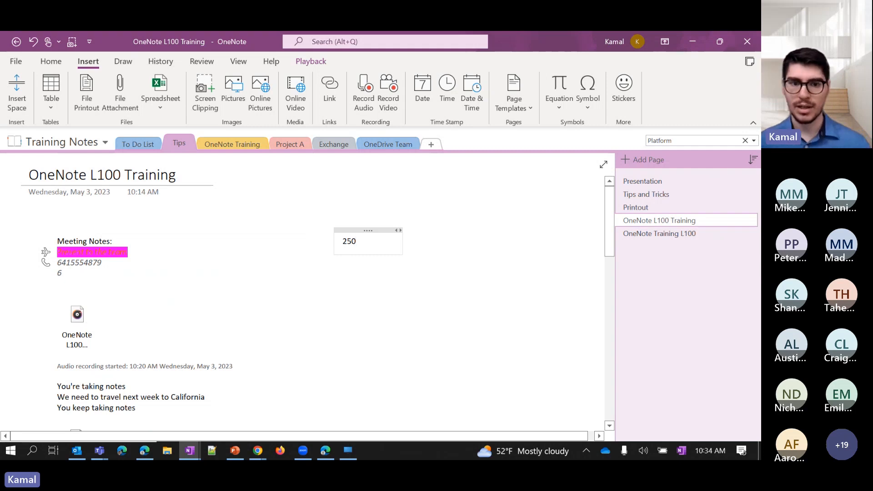
type(" + 60 +80")
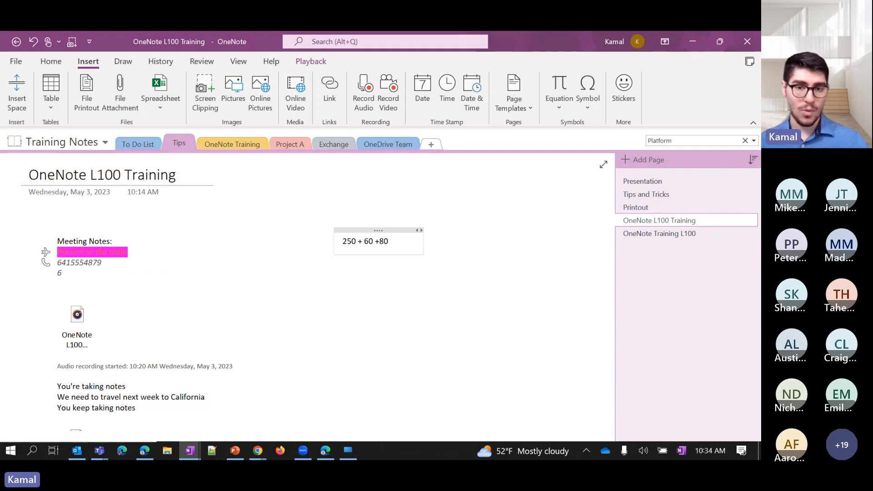
type(" =")
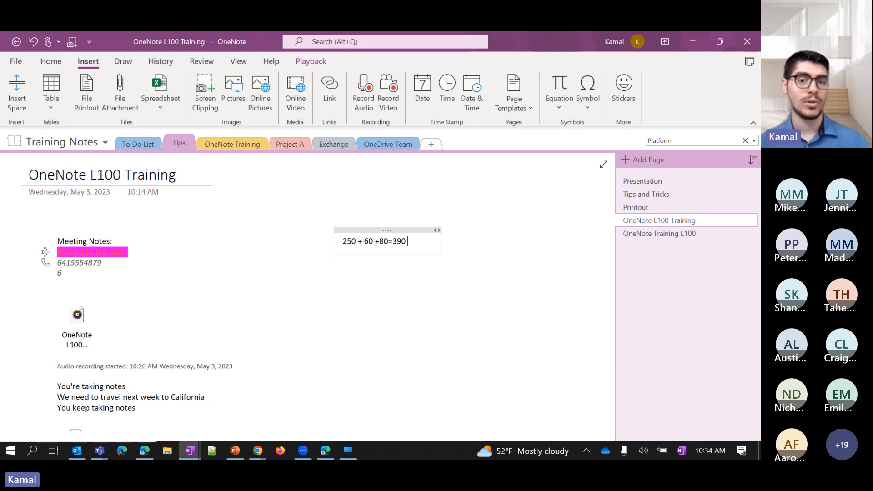
Step: Browse the built-in equations and convert the whole calculated sum into a new equation
key("ctrl+a")
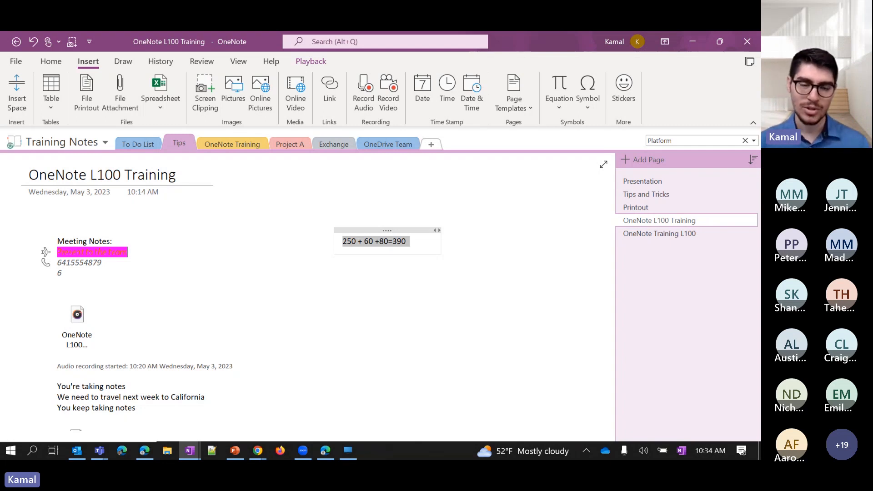
left_click(559, 107)
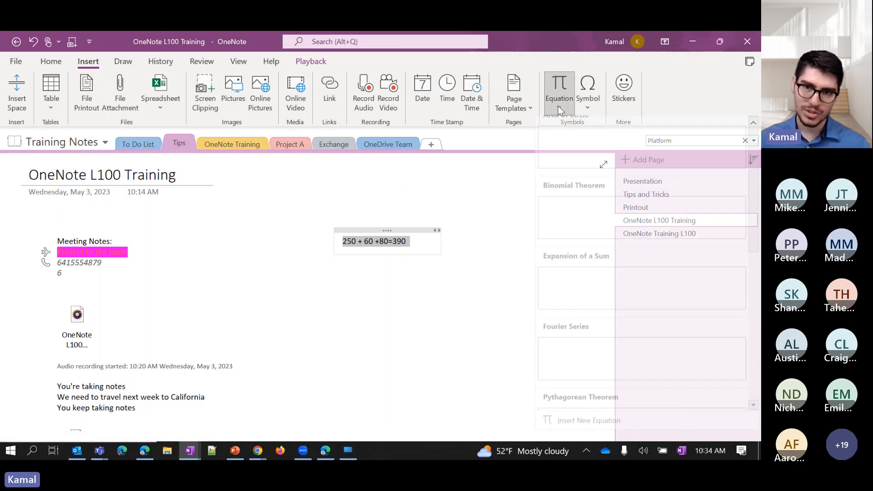
scroll(637, 363, "down", 5)
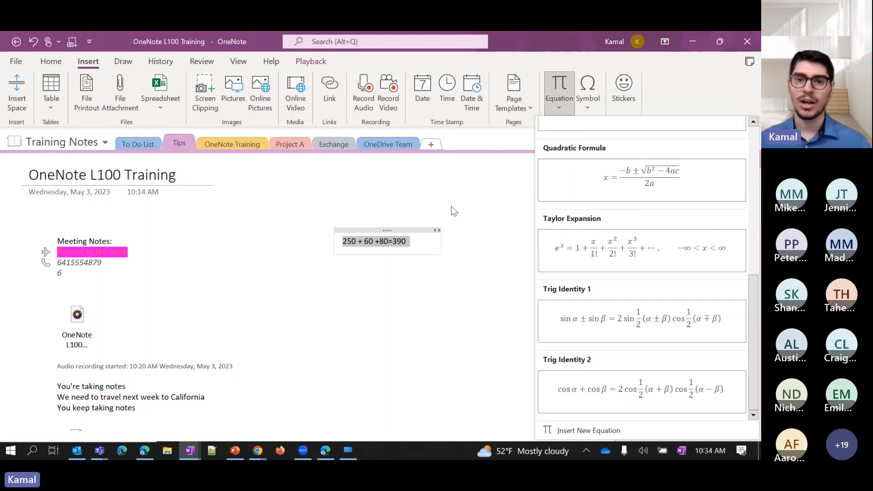
left_click(452, 207)
left_click(559, 108)
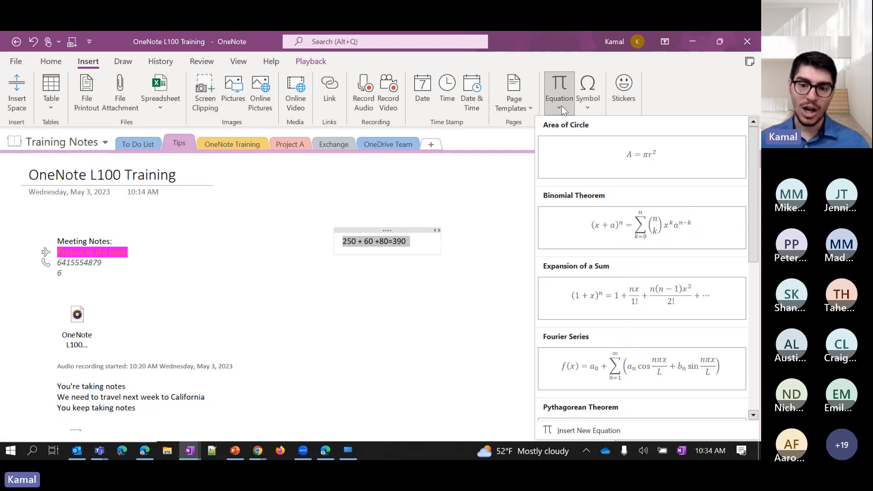
scroll(601, 318, "down", 5)
left_click(573, 427)
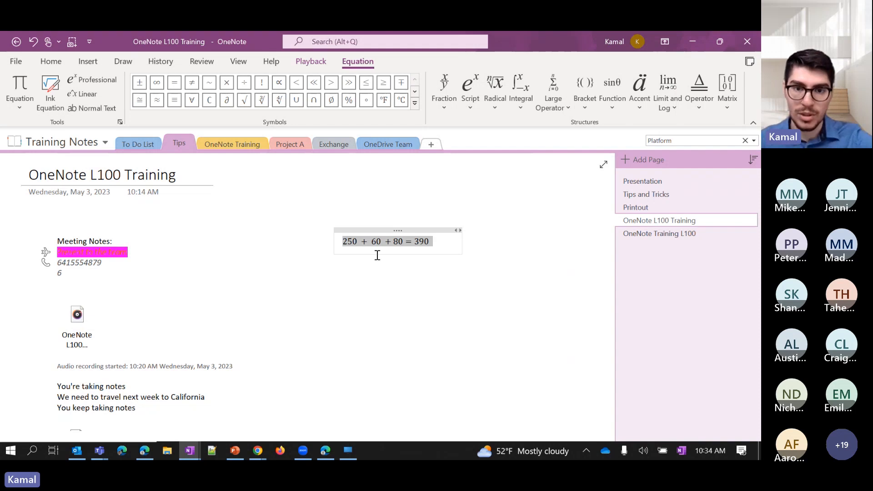
Step: View the ink equation writing window, close it without writing anything, and check the equation and recording playback tools
left_click(50, 91)
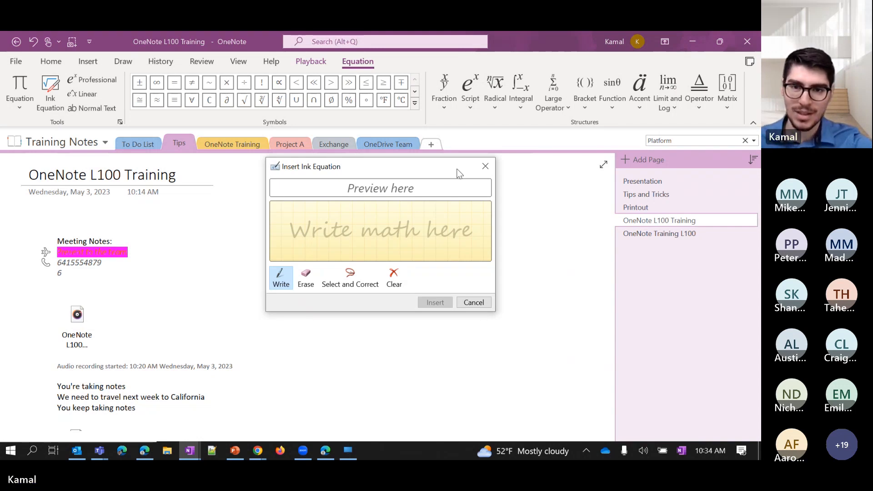
left_click(486, 166)
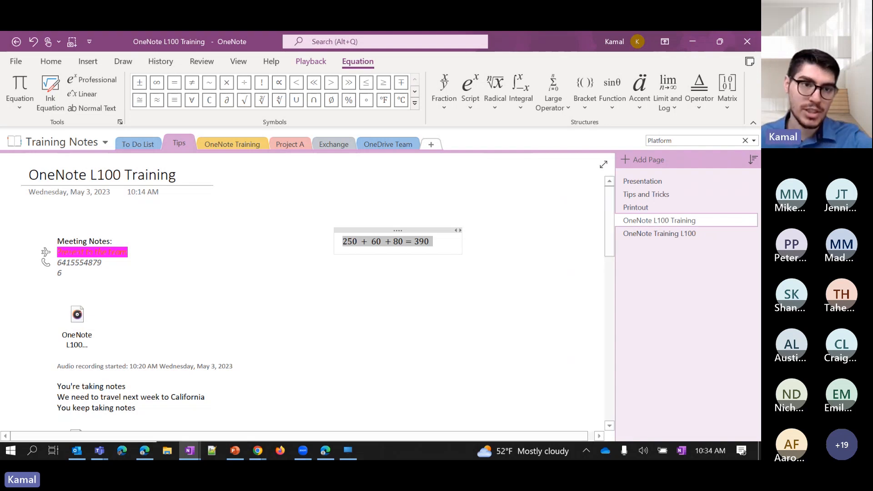
left_click(507, 199)
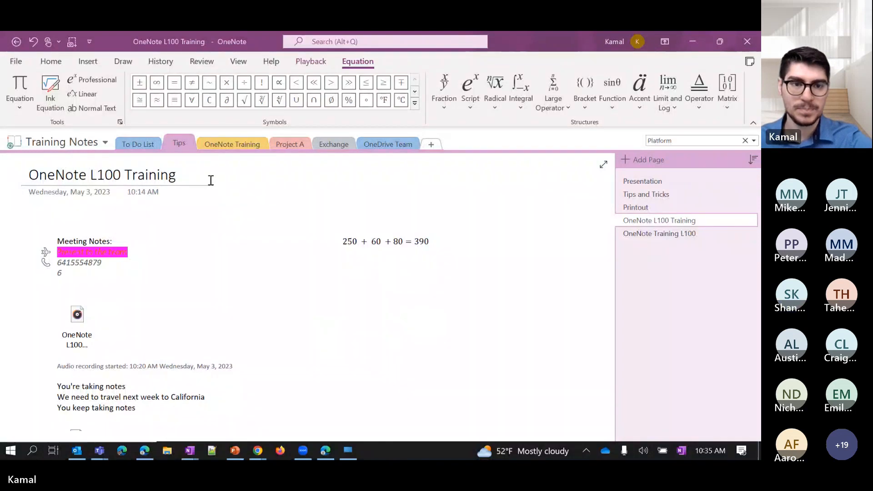
left_click(348, 64)
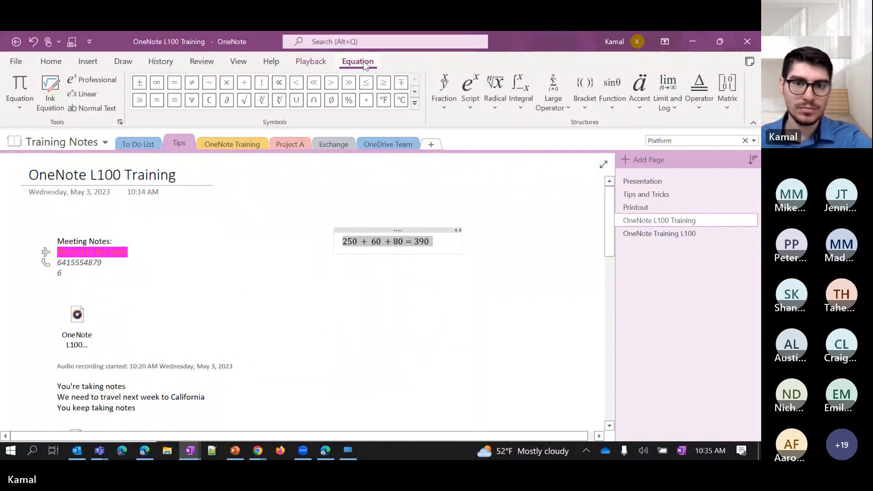
left_click(315, 64)
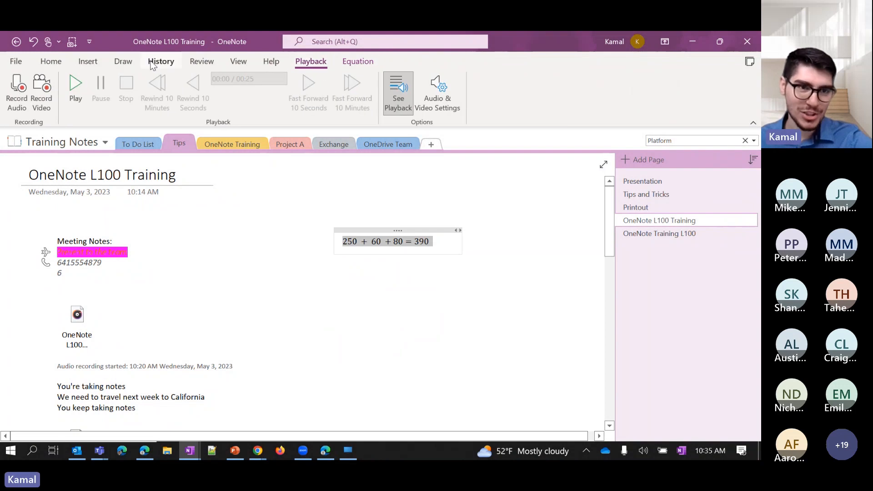
left_click(88, 62)
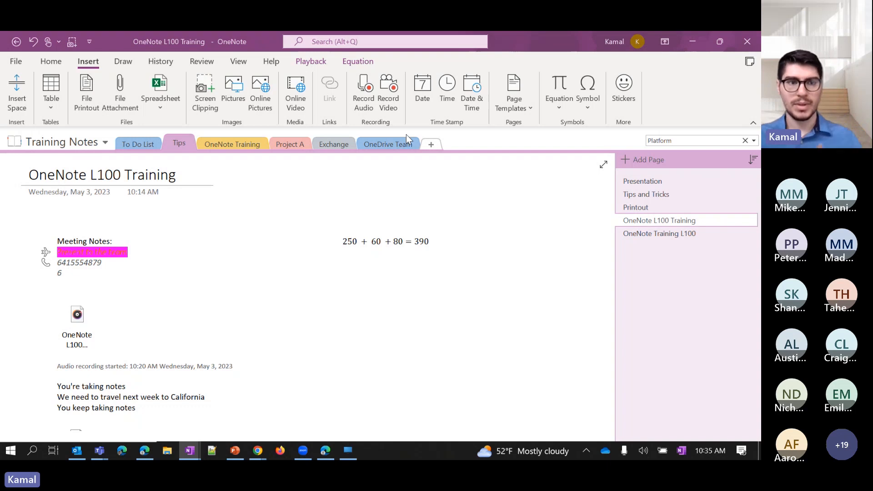
Step: Pin the notebook list open beside the page and view the options available for the Tips section
left_click(103, 143)
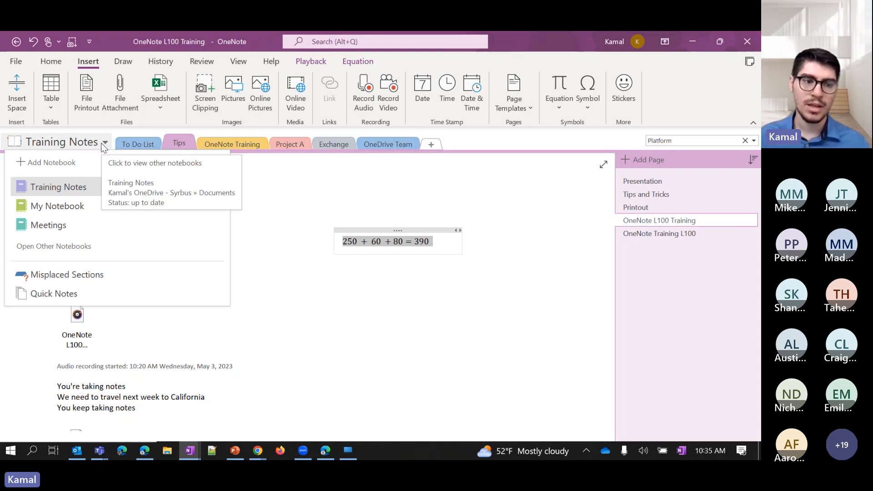
left_click(222, 167)
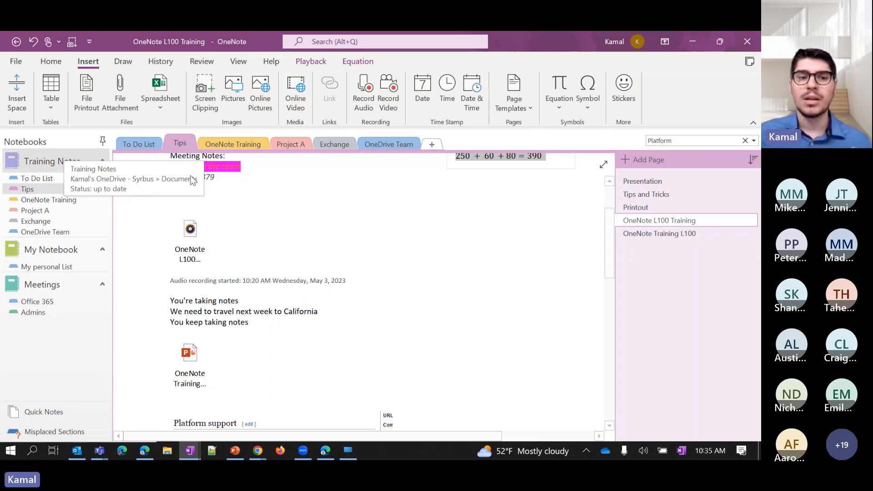
right_click(179, 144)
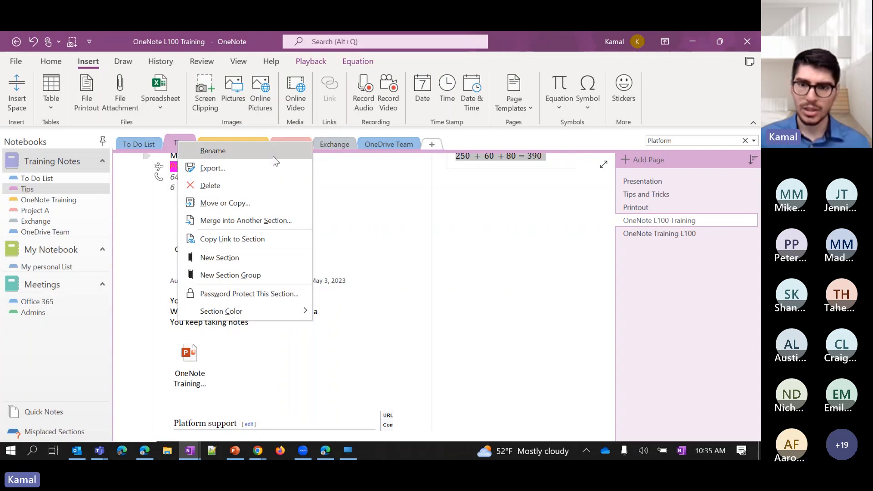
left_click(667, 321)
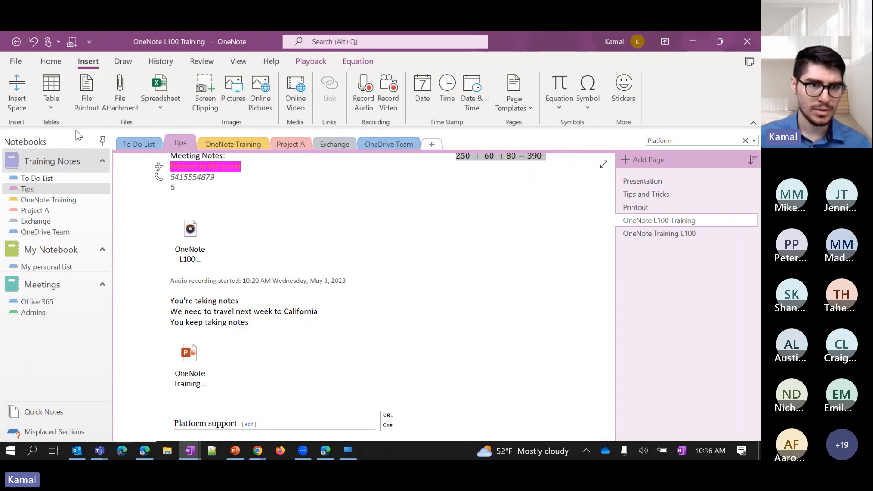
Step: Set the display options to move both the page list and the vertical scroll bar to the left
left_click(21, 63)
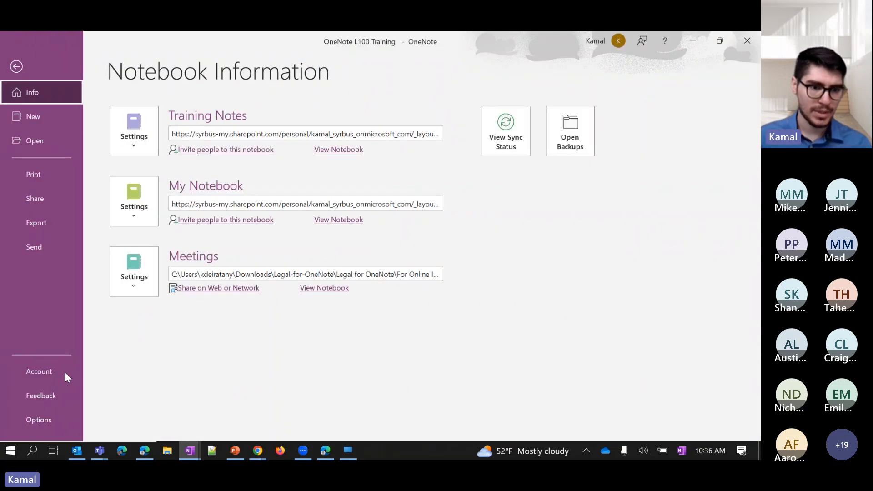
left_click(46, 424)
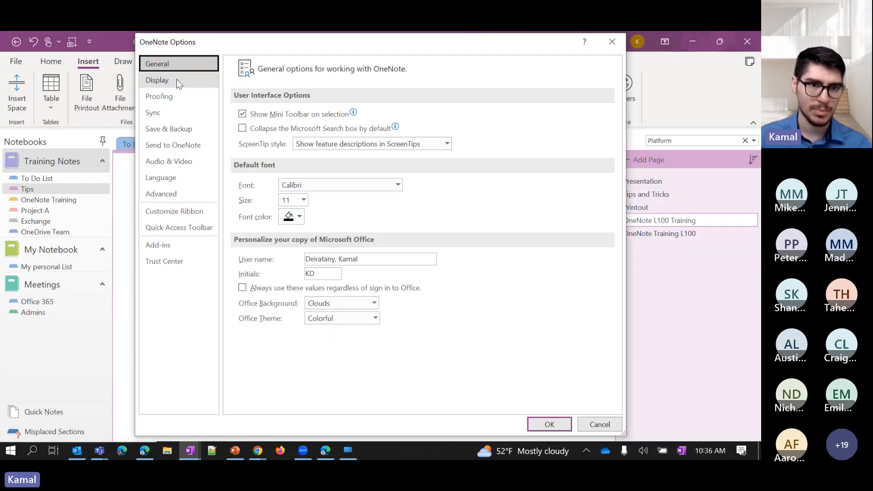
left_click(176, 80)
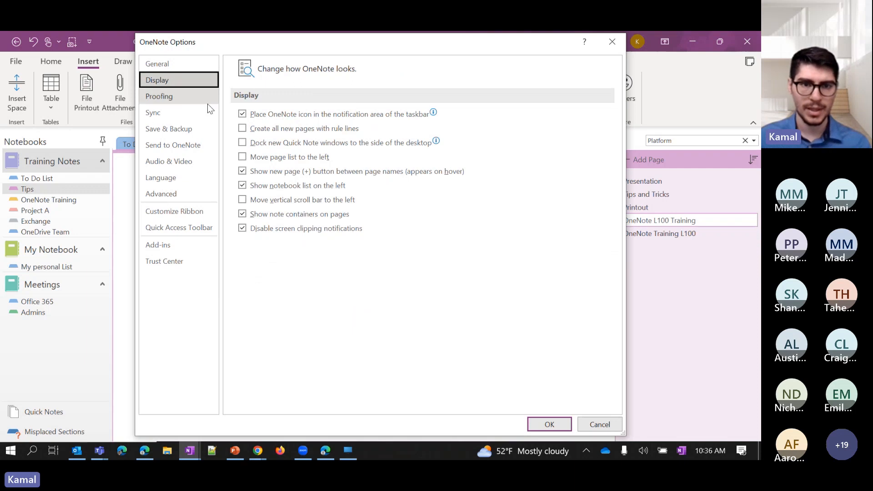
left_click(267, 159)
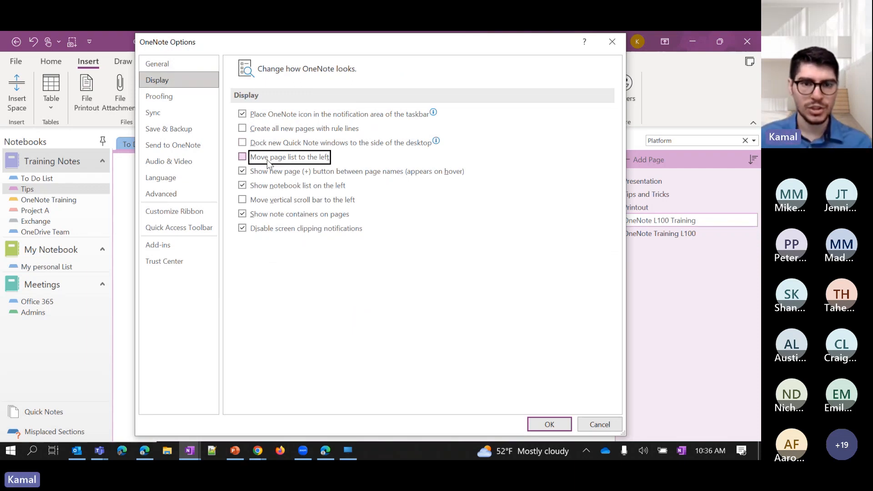
left_click(268, 160)
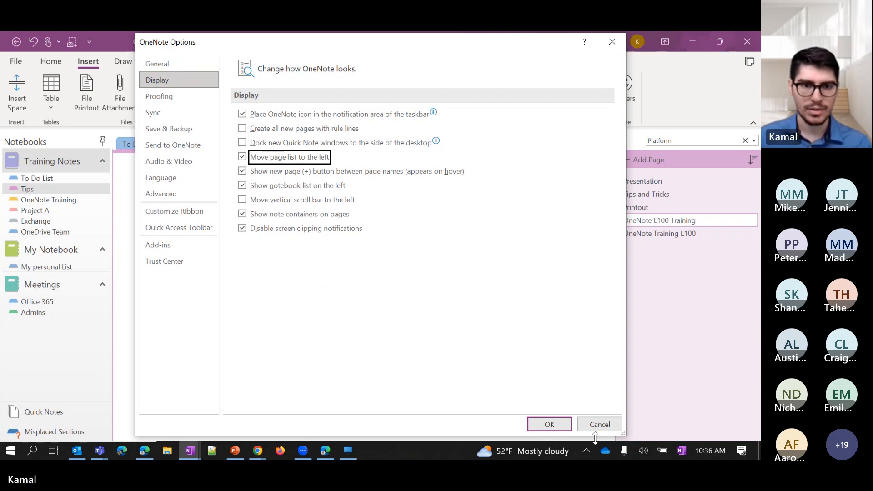
left_click(311, 200)
left_click(550, 425)
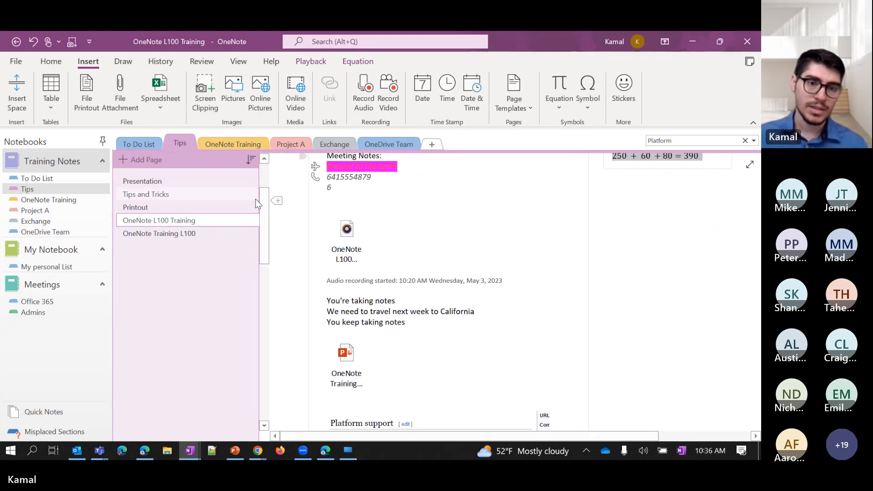
Step: Narrow the page list and unpin the notebook list from beside the page
left_click_drag(258, 198, 220, 197)
left_click(103, 140)
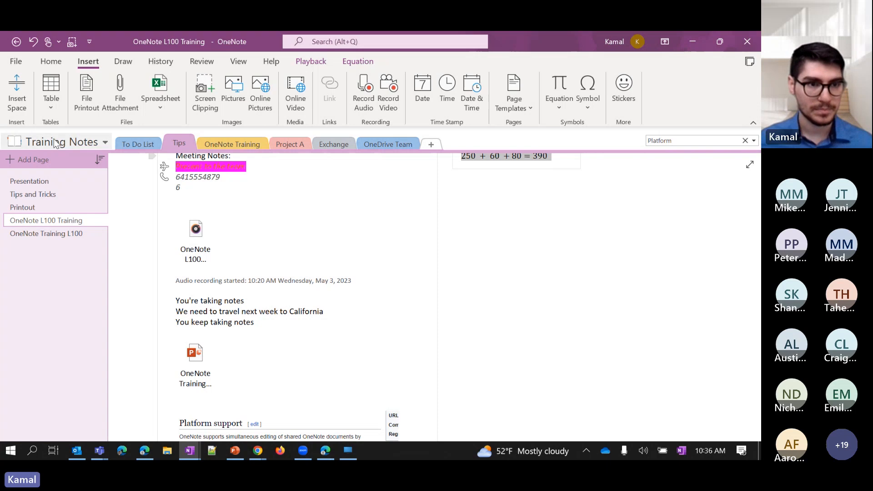
Step: Turn off the display options that move the page list and the vertical scroll bar to the left
left_click(17, 62)
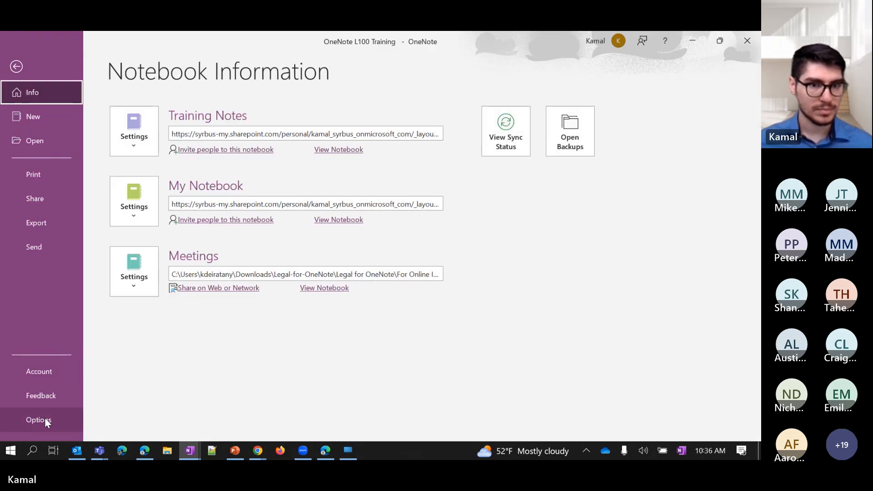
left_click(36, 417)
left_click(166, 79)
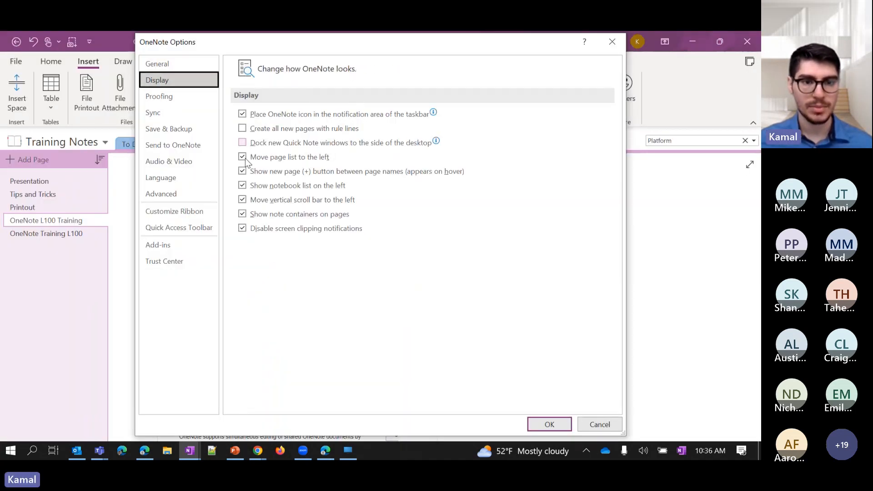
left_click(242, 193)
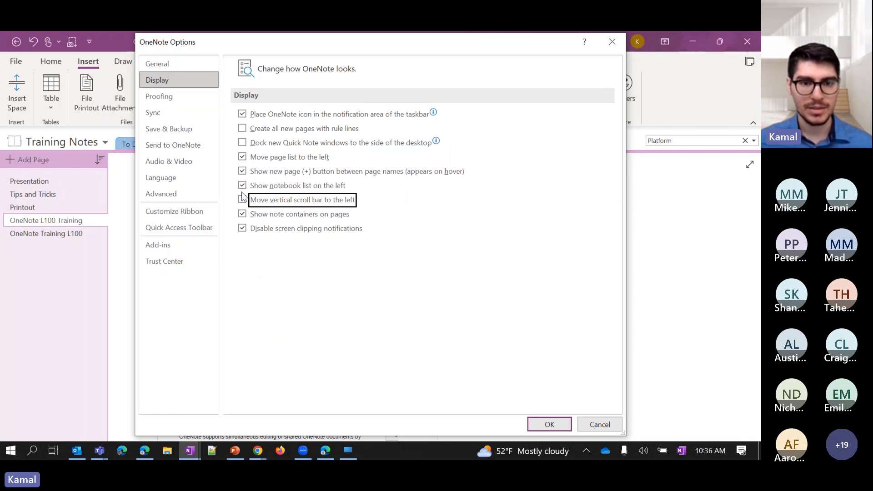
left_click(242, 157)
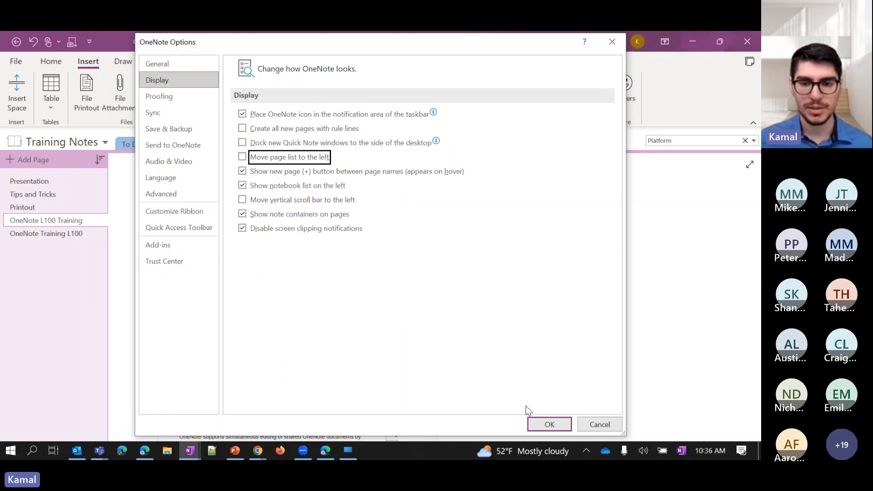
left_click(548, 425)
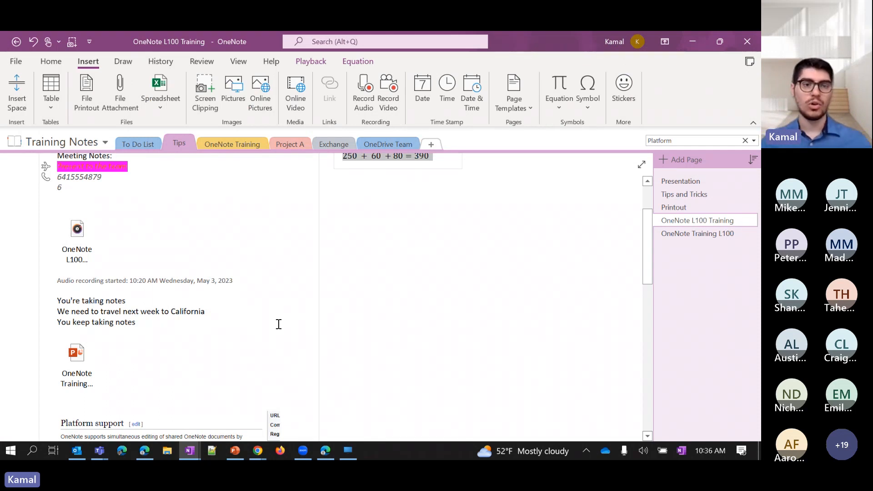
Step: Change the section color of Tips to Blue Mist and of OneNote Training to Green
right_click(178, 143)
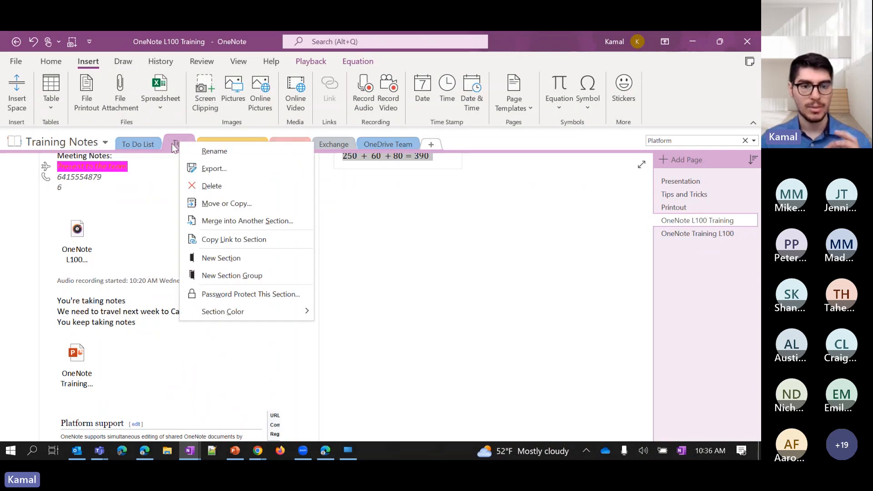
mouse_move(228, 313)
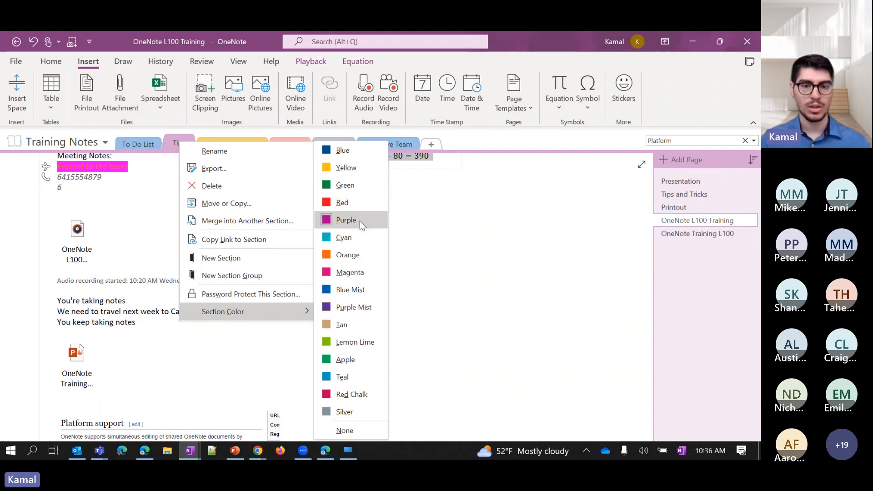
left_click(358, 290)
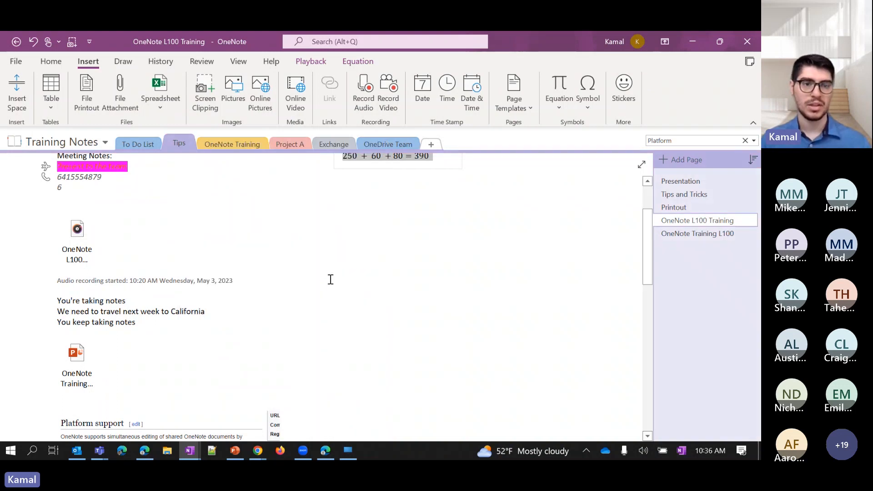
right_click(231, 146)
mouse_move(290, 314)
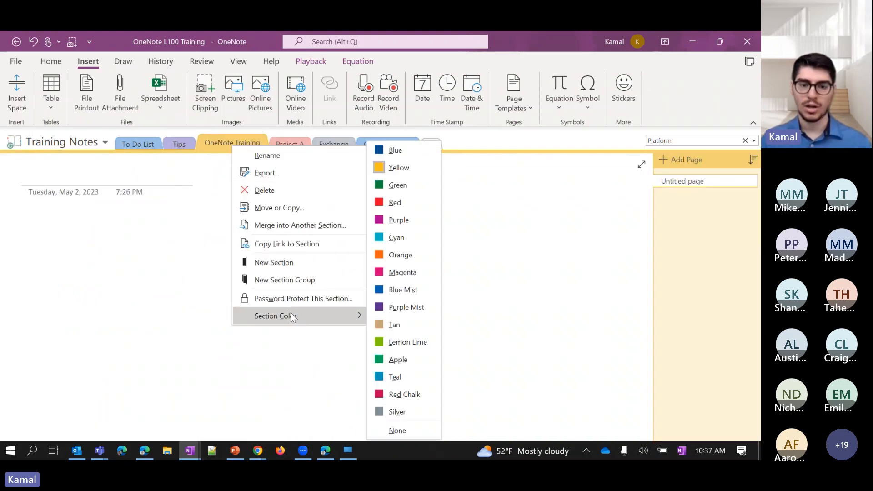
left_click(428, 193)
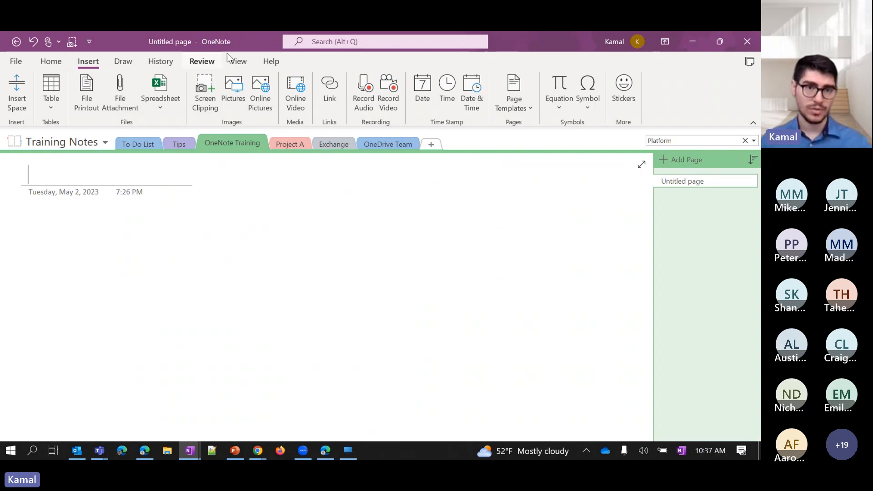
Step: Give the untitled page in the OneNote Training section a pale yellow page color
left_click(238, 61)
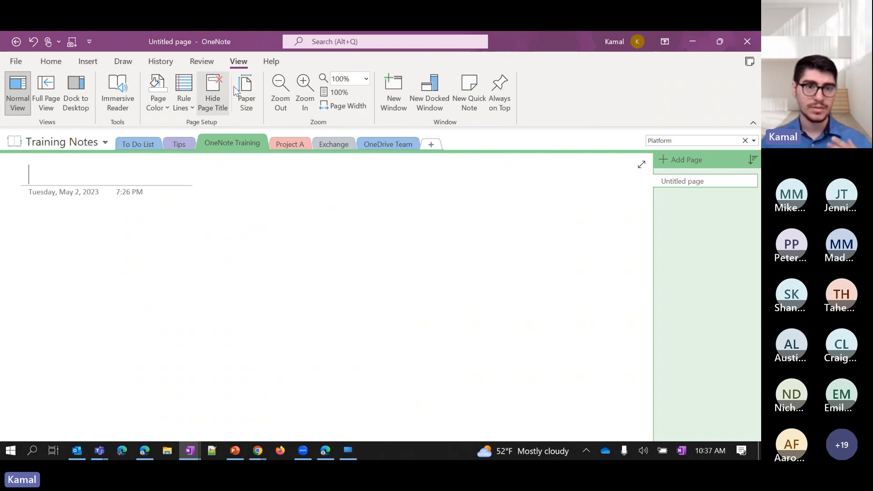
left_click(159, 108)
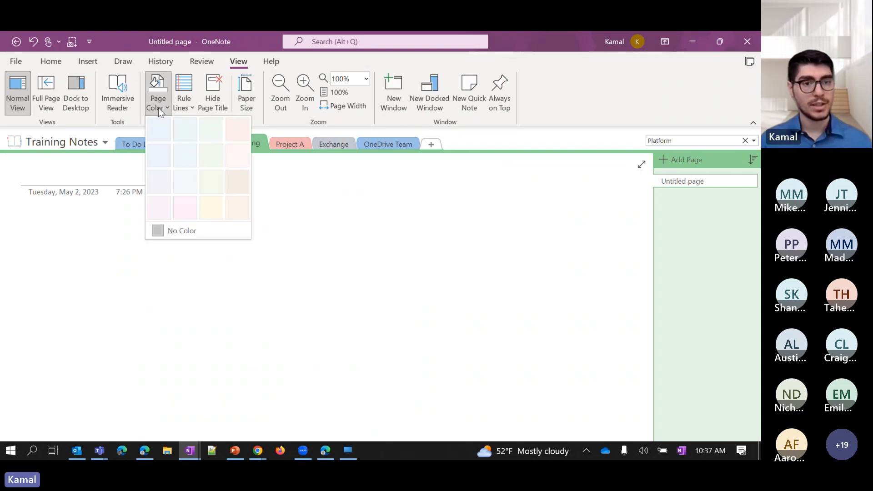
left_click(205, 210)
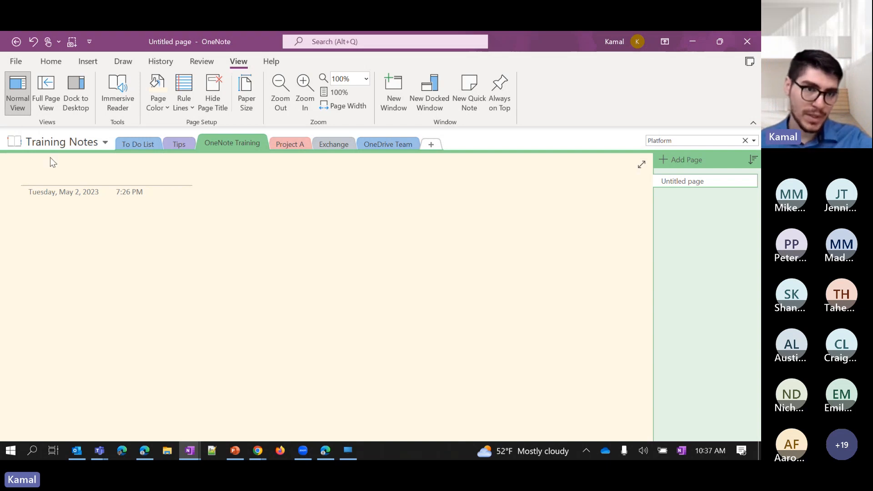
Step: Change the Training Notes notebook's color to light blue in its properties and check it in the notebook list
left_click(57, 145)
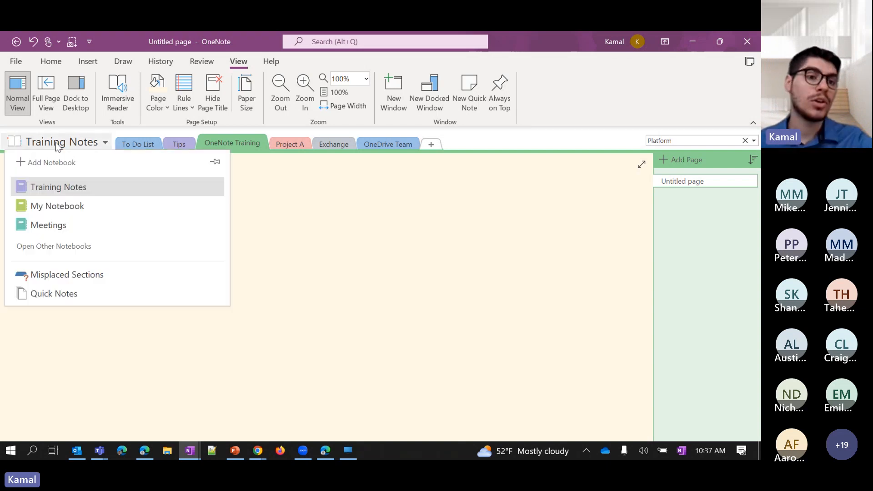
right_click(50, 192)
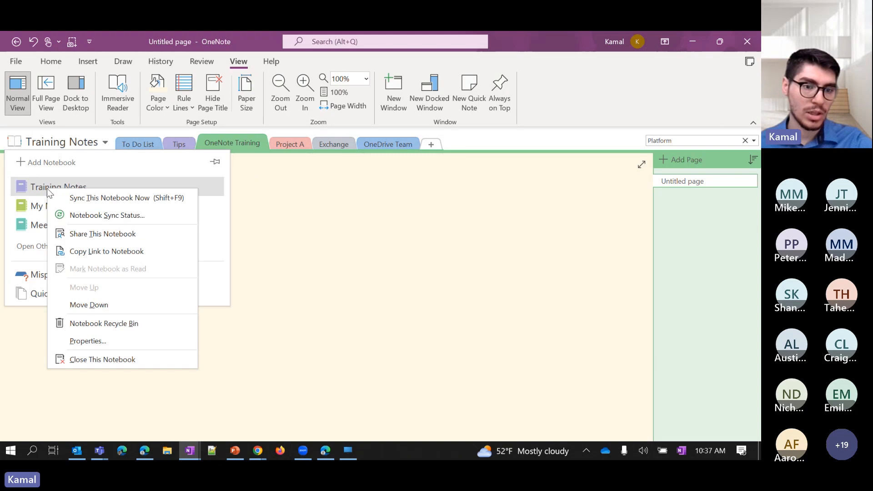
left_click(69, 342)
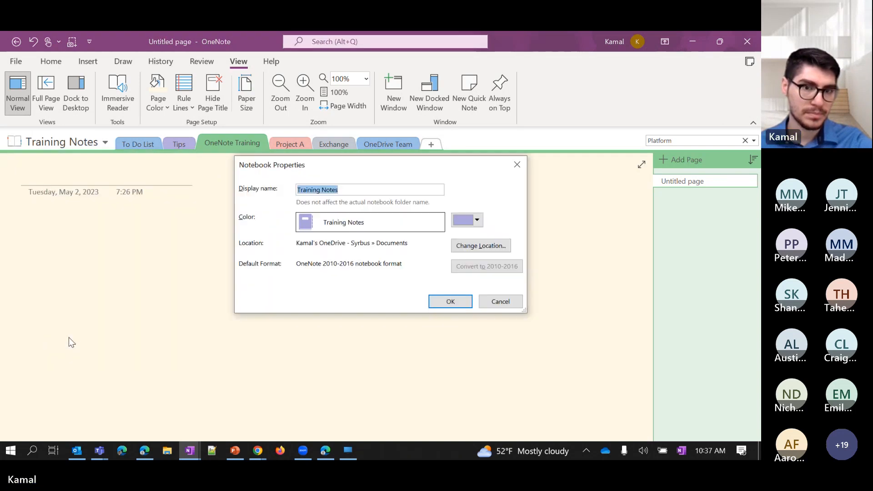
left_click(475, 220)
left_click(458, 256)
left_click(455, 302)
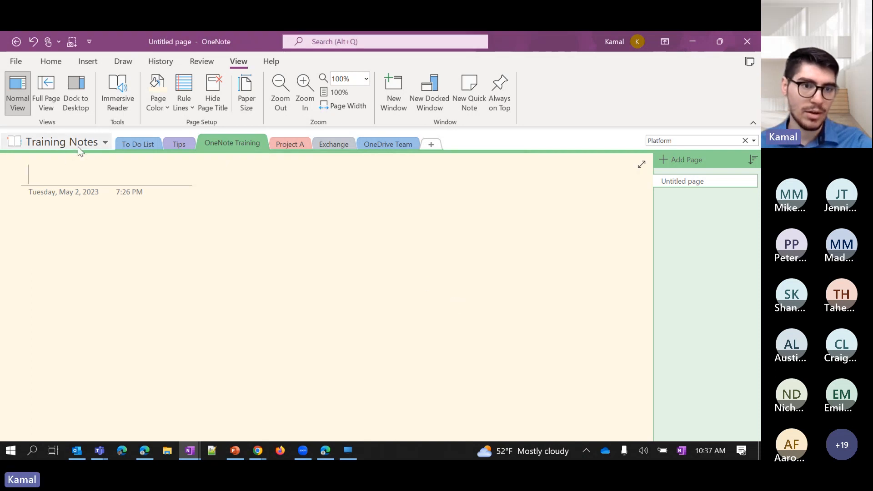
left_click(37, 143)
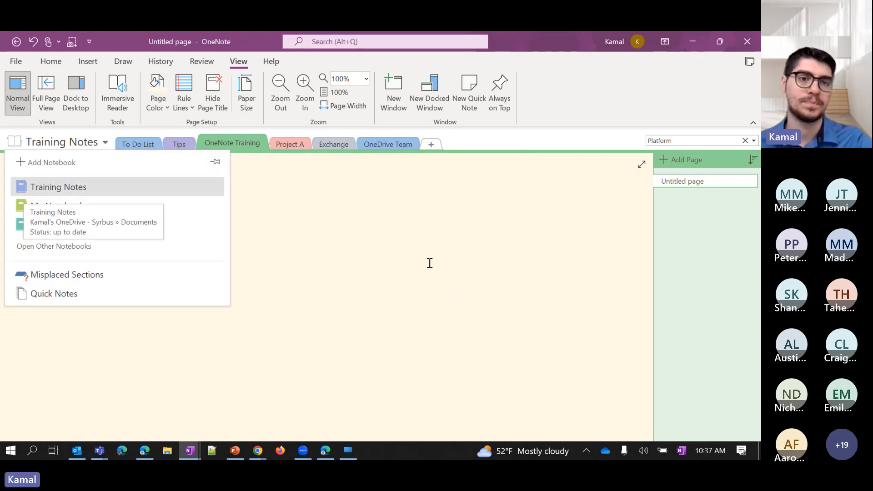
left_click(394, 242)
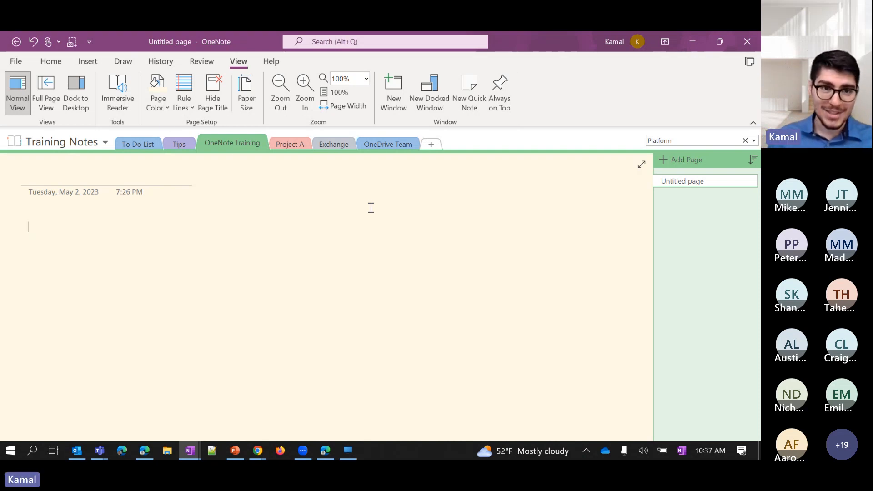
Step: Try the narrowest ruled lines, the widest ruled lines and the smallest grid on the page, and set the rule lines back to None
left_click(187, 108)
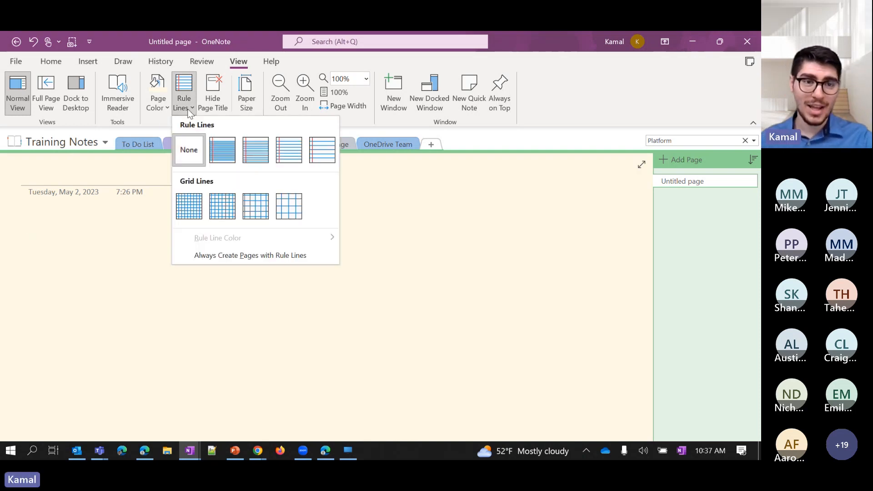
left_click(227, 146)
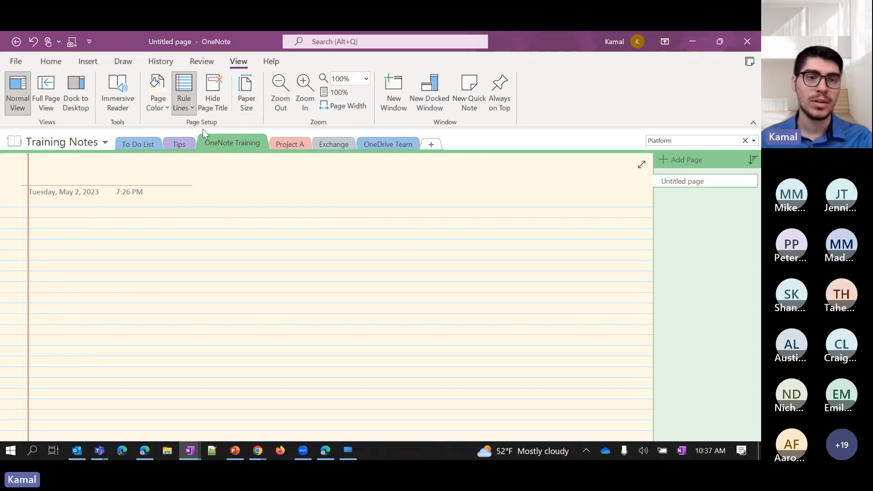
left_click(184, 100)
left_click(322, 152)
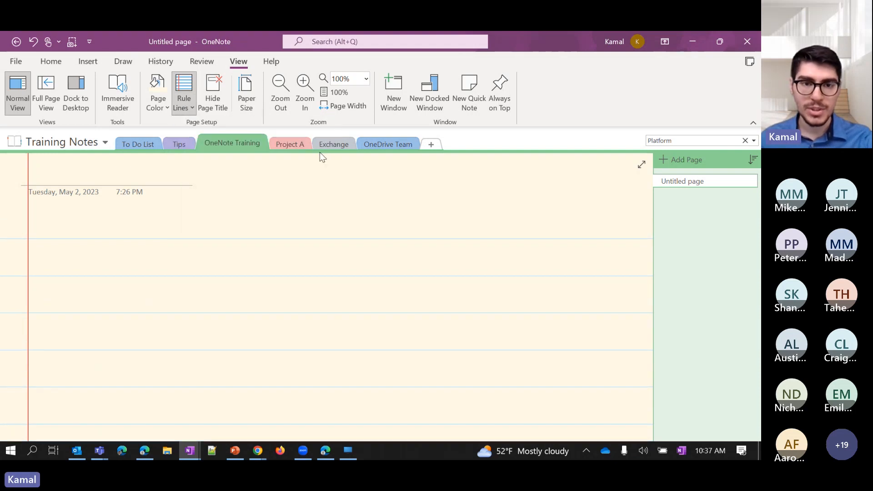
left_click(184, 100)
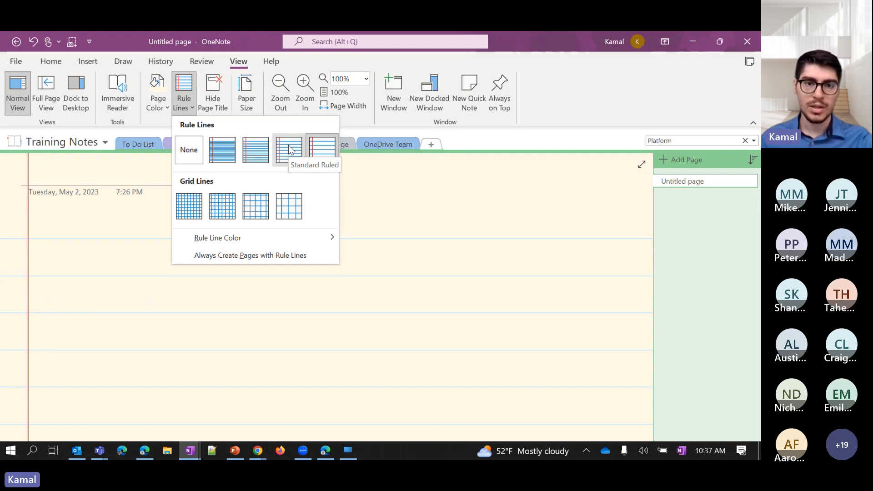
left_click(199, 214)
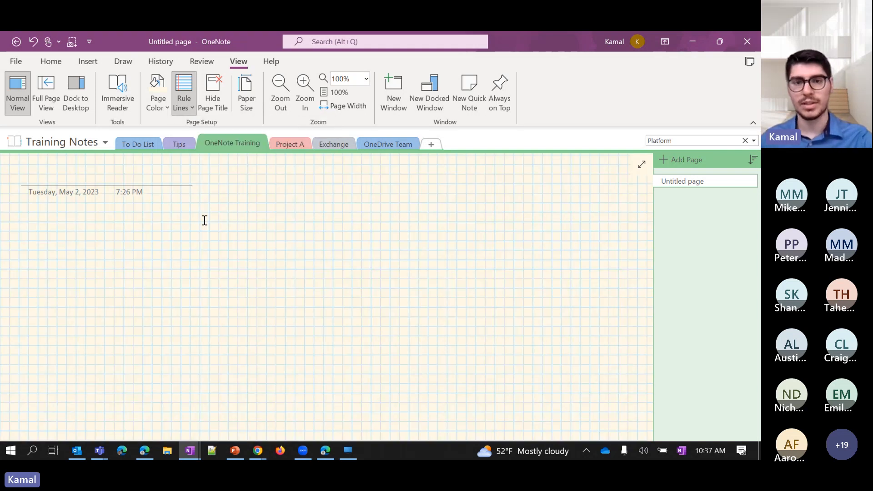
left_click(187, 109)
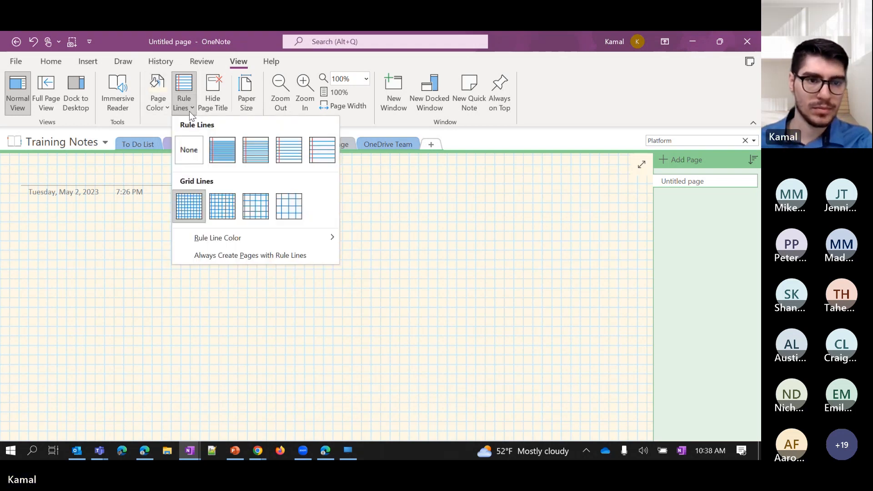
left_click(195, 154)
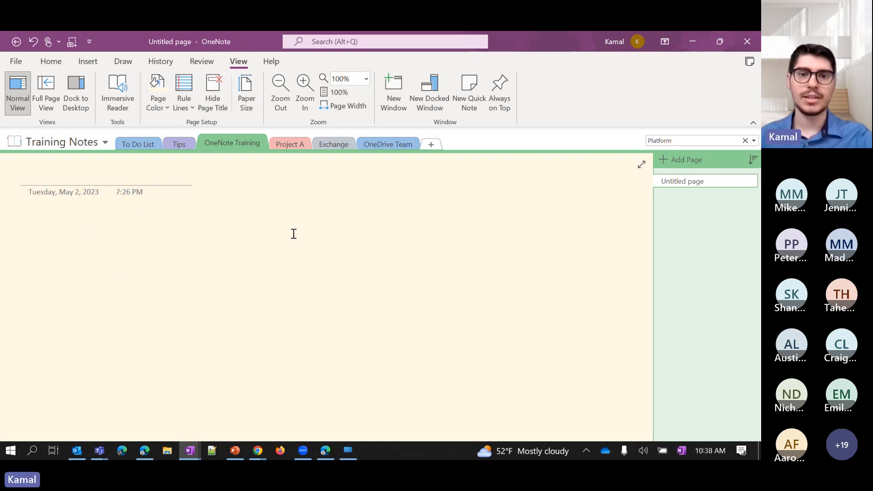
Step: Handwrite "hello" with the thin black pen on the untitled page of the OneNote Training section
left_click(131, 62)
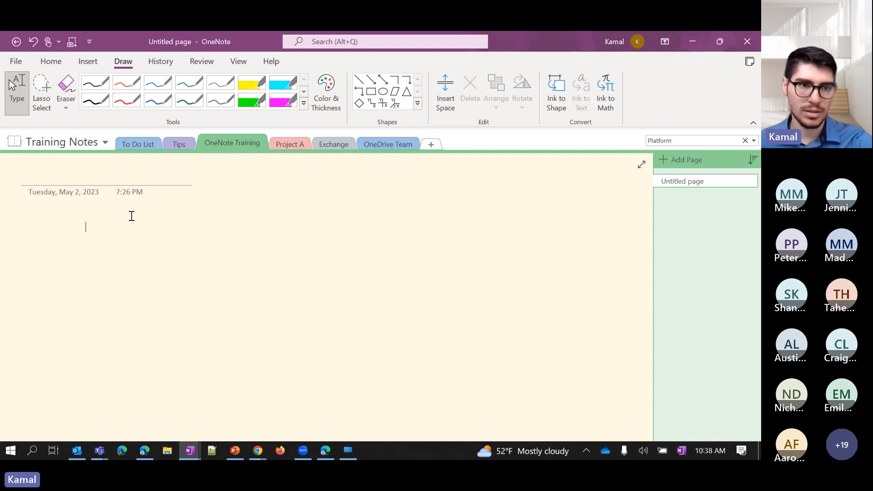
left_click(94, 83)
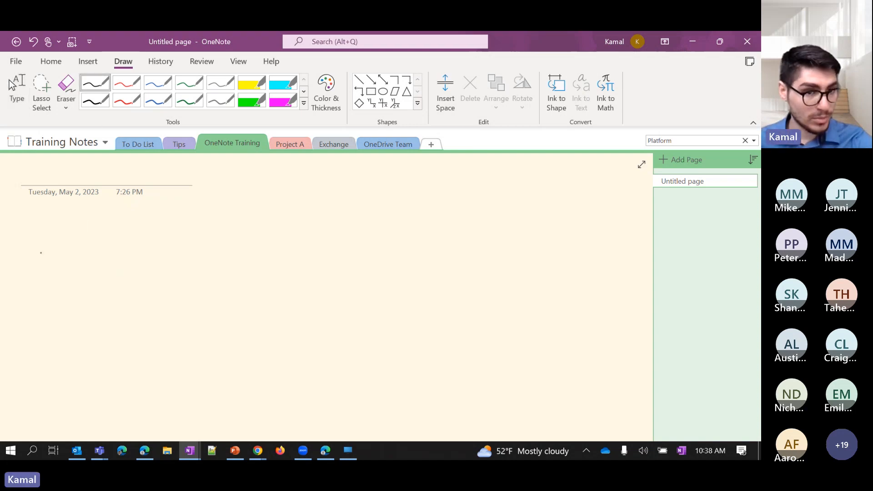
mouse_move(33, 255)
left_mouse_down()
mouse_move(53, 223)
mouse_move(56, 286)
mouse_move(87, 277)
mouse_move(119, 231)
mouse_move(107, 291)
mouse_move(133, 274)
mouse_move(150, 275)
left_mouse_up()
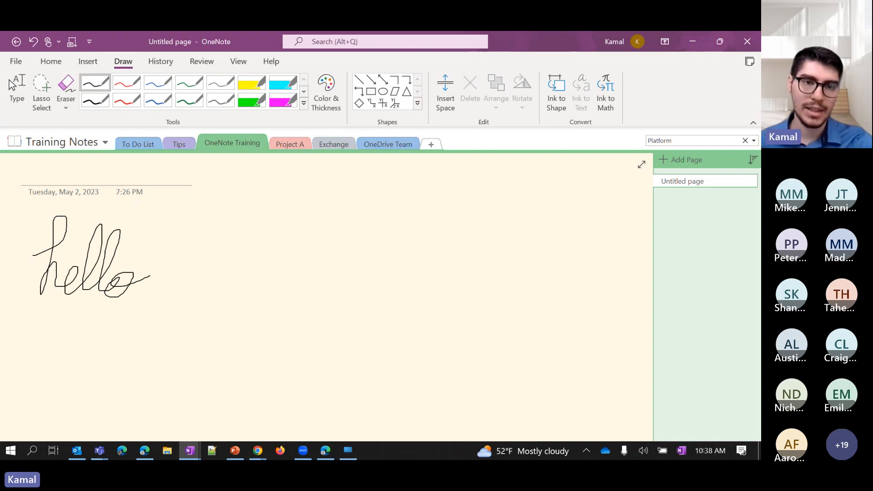
Step: Highlight "Introduction to OneNote" and "Q&A" in yellow on the Agenda slide of the Presentation page in the Tips section
left_click(254, 83)
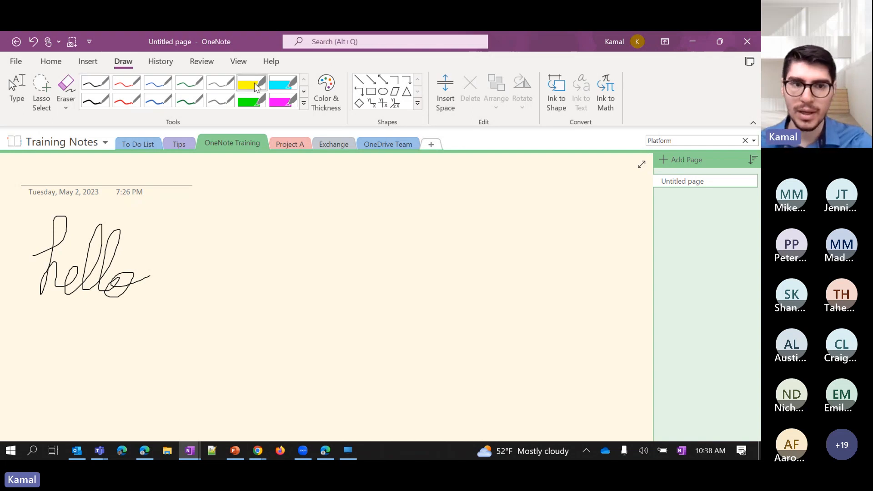
left_click(175, 145)
scroll(335, 315, "down", 4)
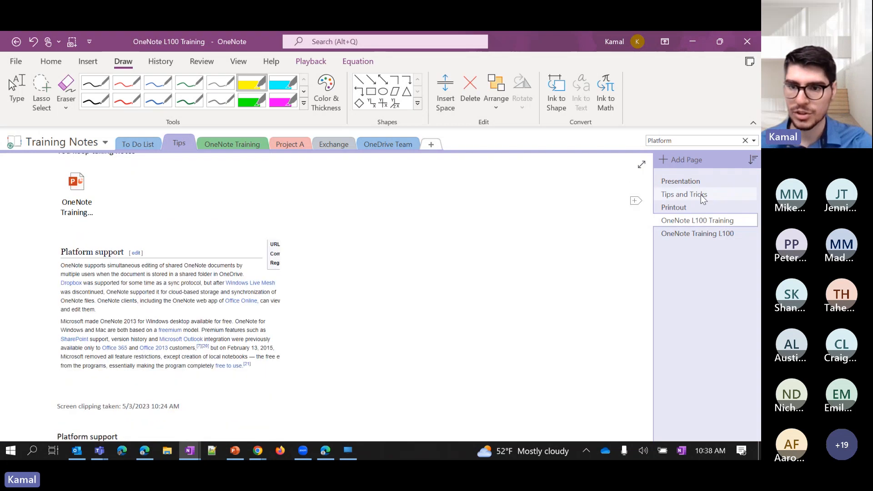
left_click(681, 181)
scroll(273, 264, "down", 5)
left_click_drag(94, 196, 270, 197)
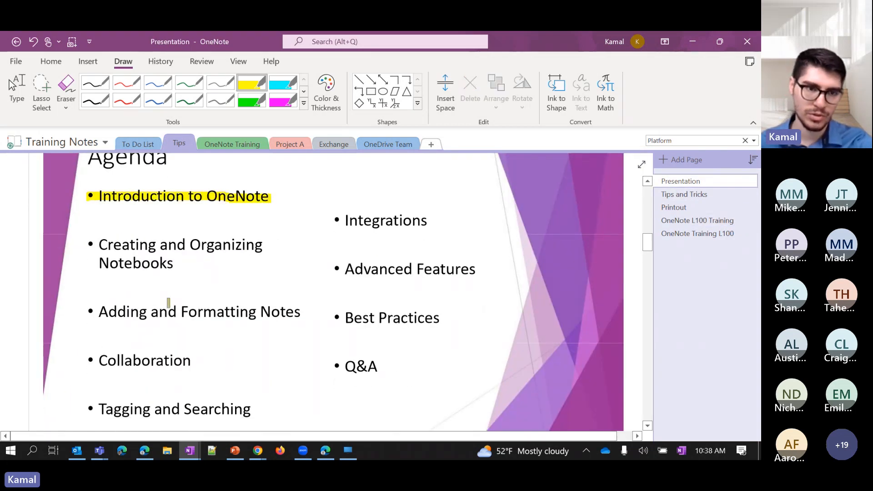
mouse_move(335, 366)
left_mouse_down()
mouse_move(386, 366)
mouse_move(339, 362)
mouse_move(384, 364)
mouse_move(339, 365)
mouse_move(369, 366)
left_mouse_up()
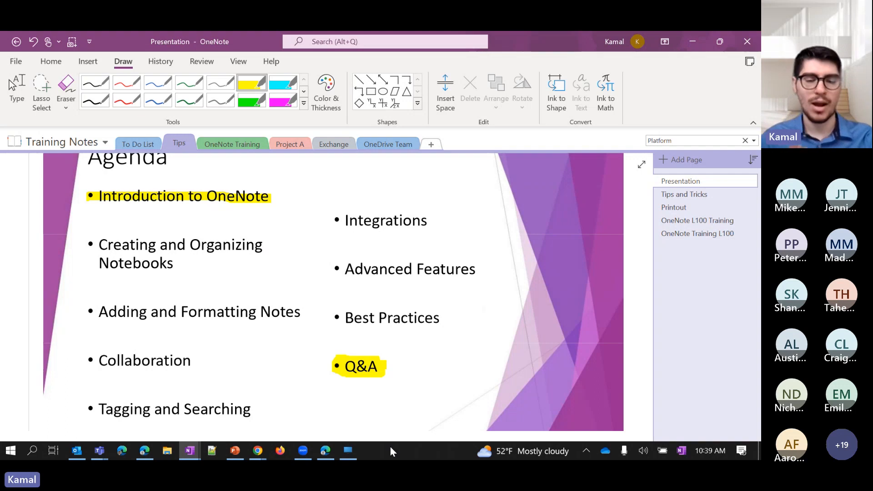
Step: Insert extra blank space on the page between the title slide and the Agenda slide of the printout
scroll(321, 291, "down", 6)
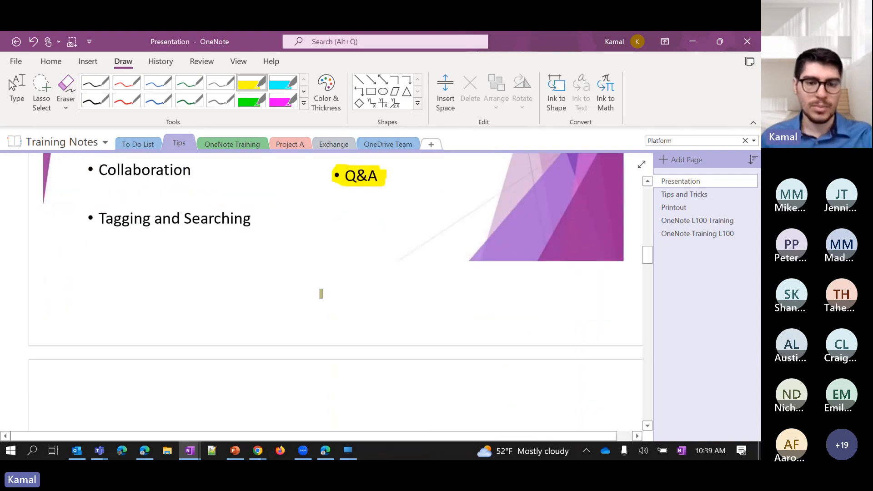
scroll(320, 279, "up", 8)
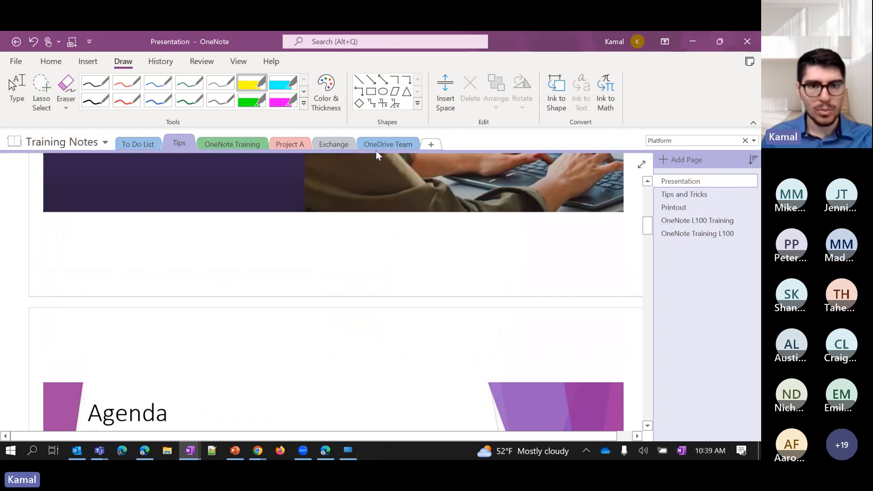
left_click(448, 96)
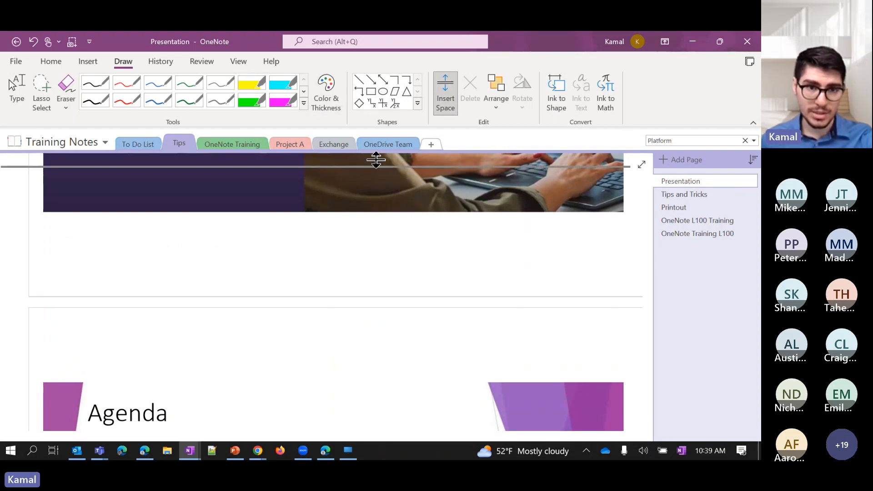
mouse_move(206, 290)
left_mouse_down()
mouse_move(210, 257)
mouse_move(178, 436)
left_mouse_up()
left_click(191, 325)
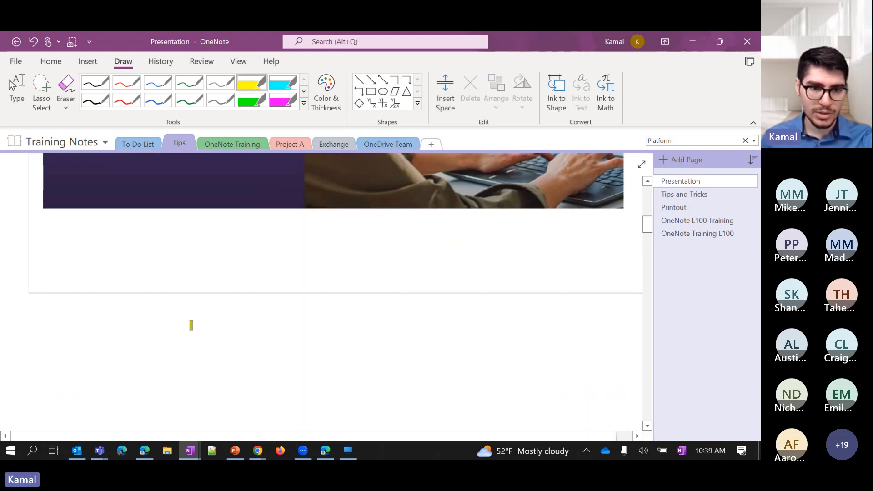
Step: Handwrite "hello" in black in the blank space below the title slide, erase it, and return to typing mode
left_click(96, 84)
mouse_move(51, 340)
left_mouse_down()
mouse_move(74, 319)
mouse_move(86, 341)
mouse_move(111, 322)
mouse_move(189, 355)
mouse_move(243, 342)
left_mouse_up()
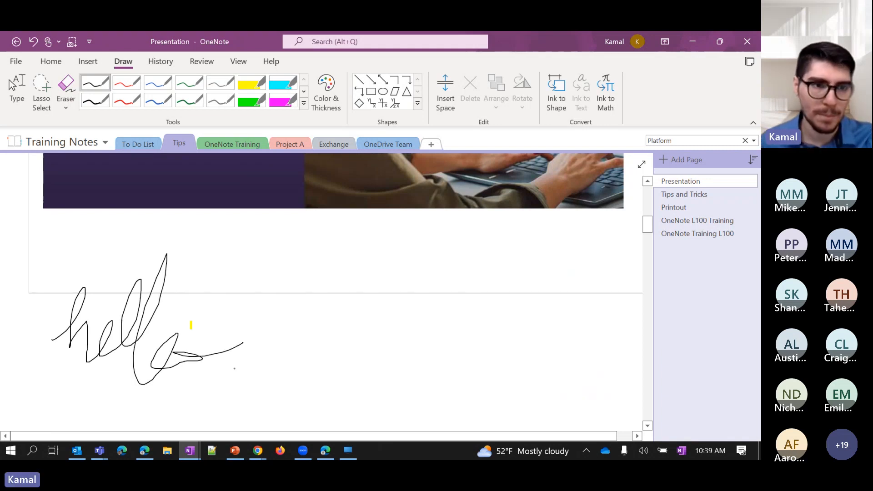
left_click(66, 91)
left_click(121, 313)
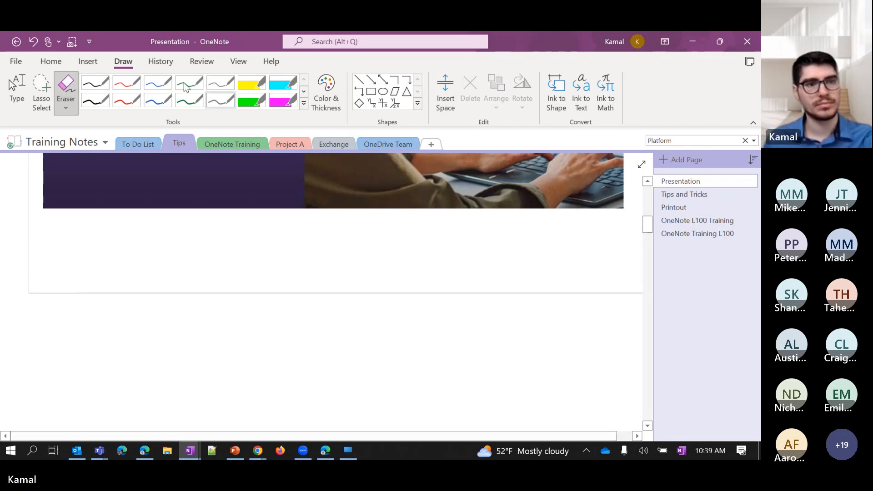
left_click(17, 93)
left_click(44, 395)
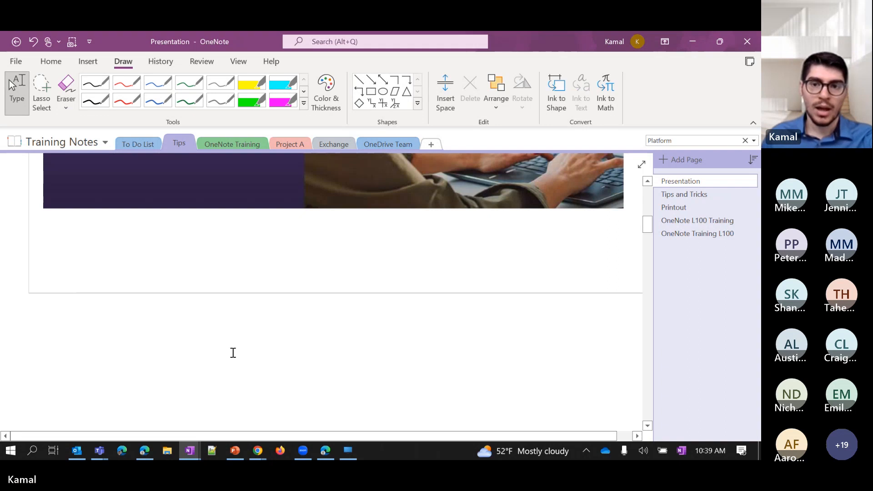
Step: Draw a plain black triangle in the blank space, plus a triangle, a rectangle and a circle using Ink to Shape
left_click(560, 89)
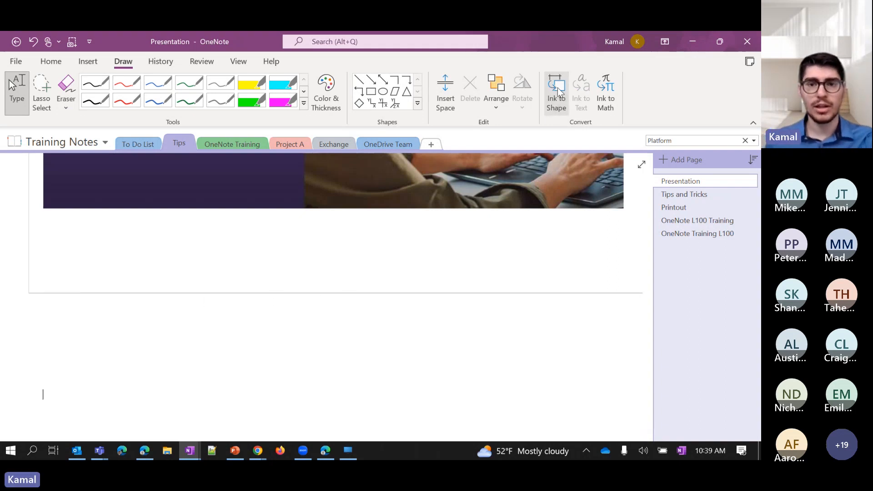
left_click(95, 83)
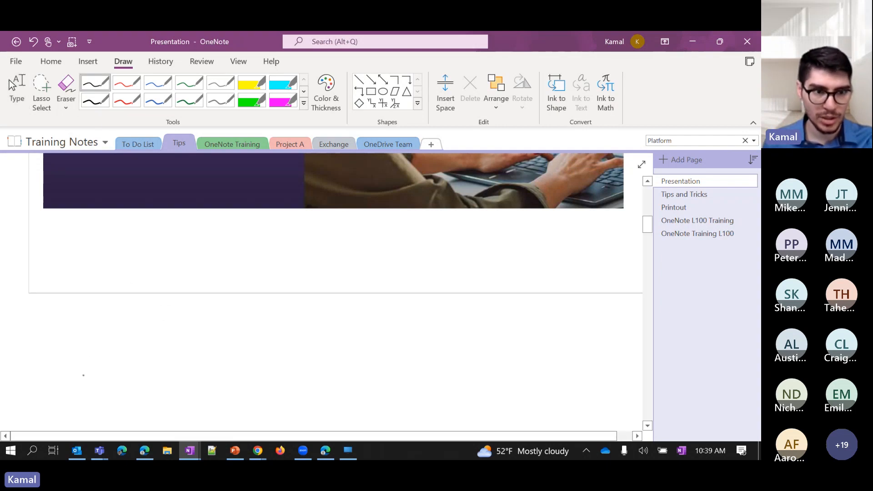
mouse_move(84, 375)
left_mouse_down()
mouse_move(111, 322)
mouse_move(123, 377)
mouse_move(78, 378)
left_mouse_up()
left_click(556, 93)
mouse_move(195, 364)
left_mouse_down()
mouse_move(220, 341)
mouse_move(188, 366)
left_mouse_up()
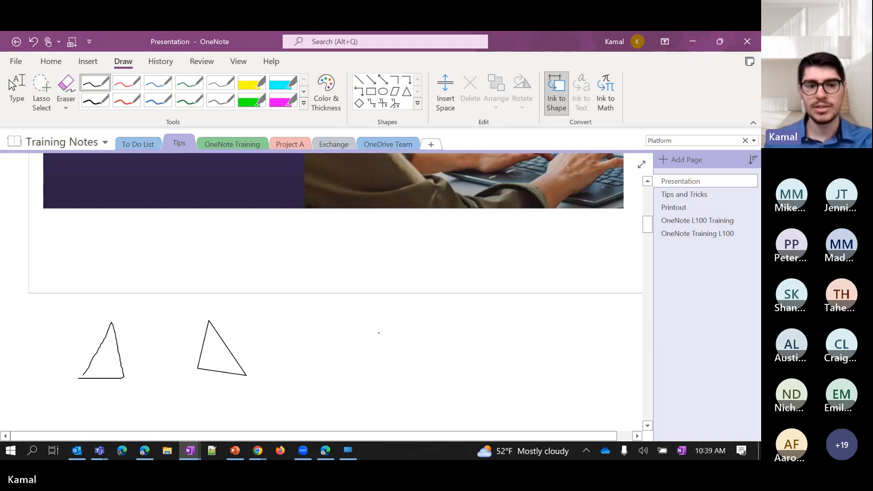
mouse_move(324, 320)
left_mouse_down()
mouse_move(380, 311)
mouse_move(328, 360)
mouse_move(317, 321)
left_mouse_up()
mouse_move(430, 309)
left_mouse_down()
mouse_move(446, 339)
mouse_move(429, 310)
left_mouse_up()
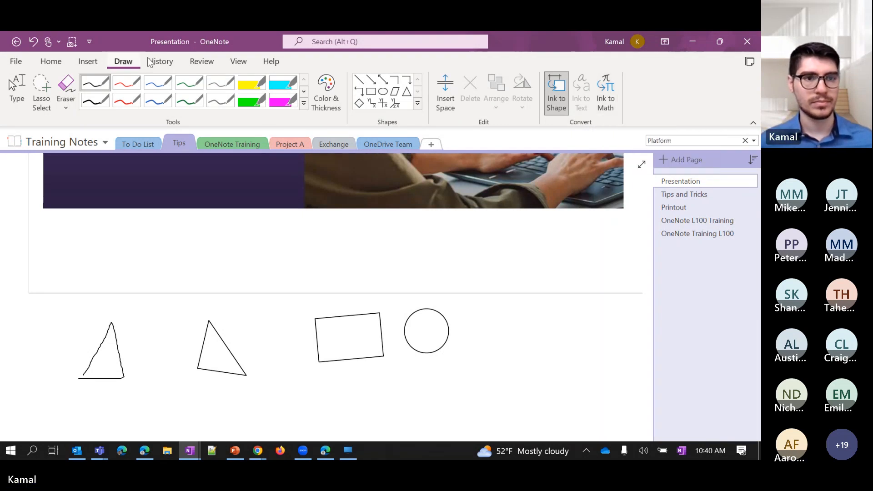
Step: View the deleted pages in the Training Notes recycle bin and return to the notebook
left_click(162, 62)
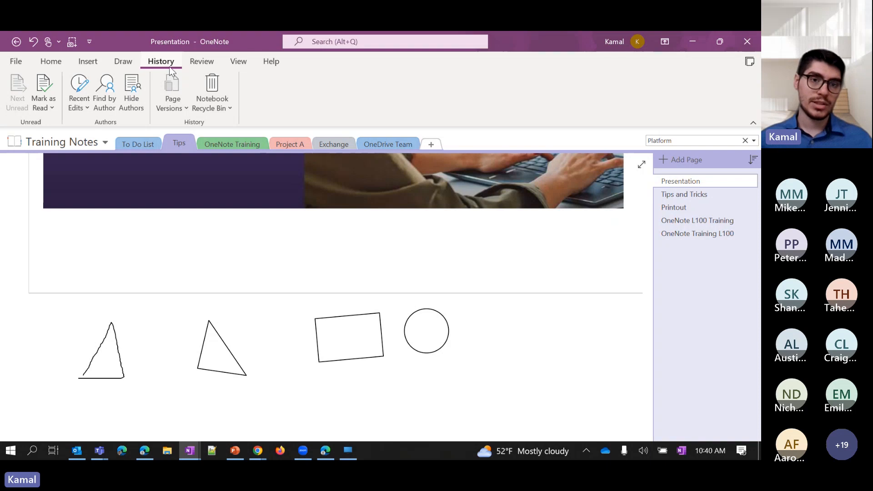
left_click(223, 113)
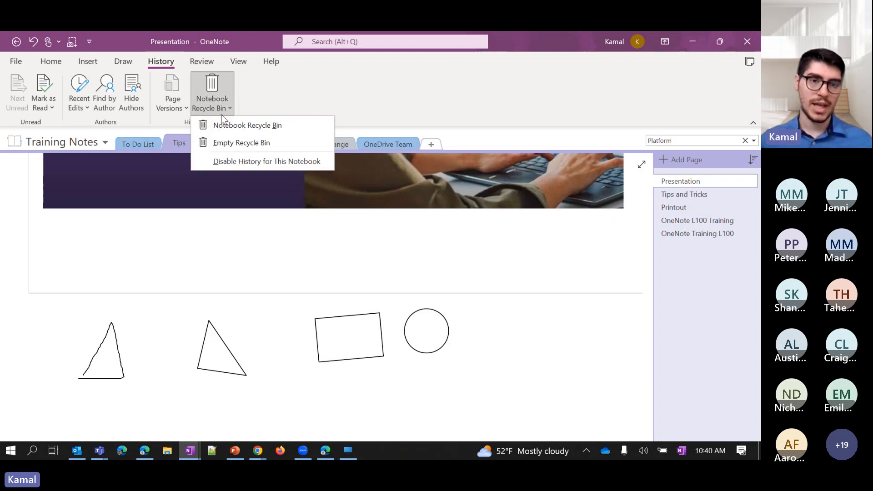
left_click(225, 126)
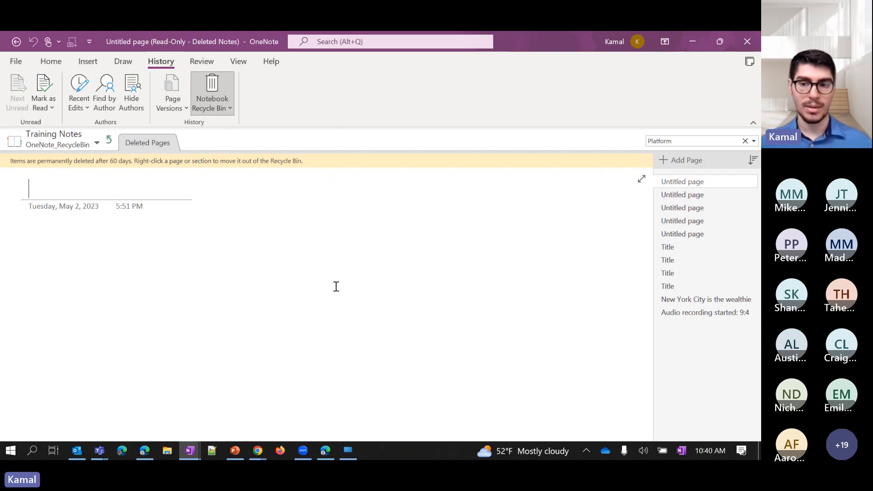
left_click(54, 61)
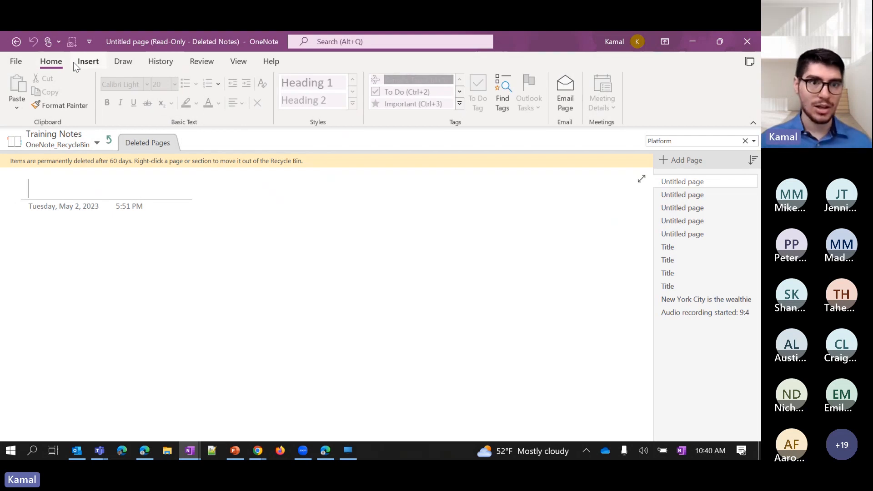
left_click(160, 63)
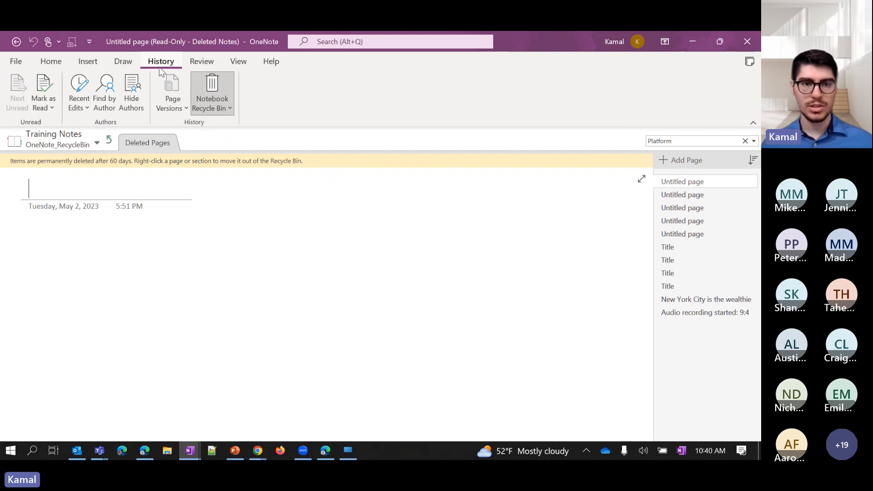
left_click(216, 104)
left_click(217, 127)
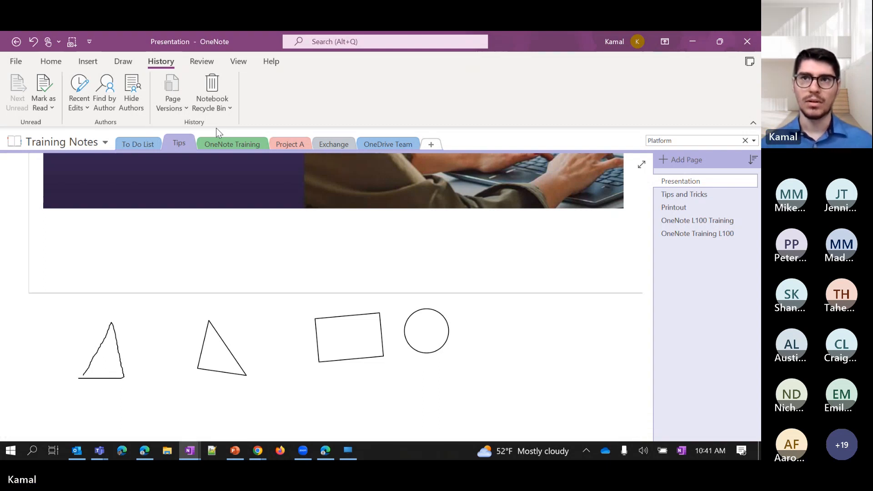
Step: List the notebook pages edited today, check the highlighted changes in the Tips section, and close the search results
left_click(88, 104)
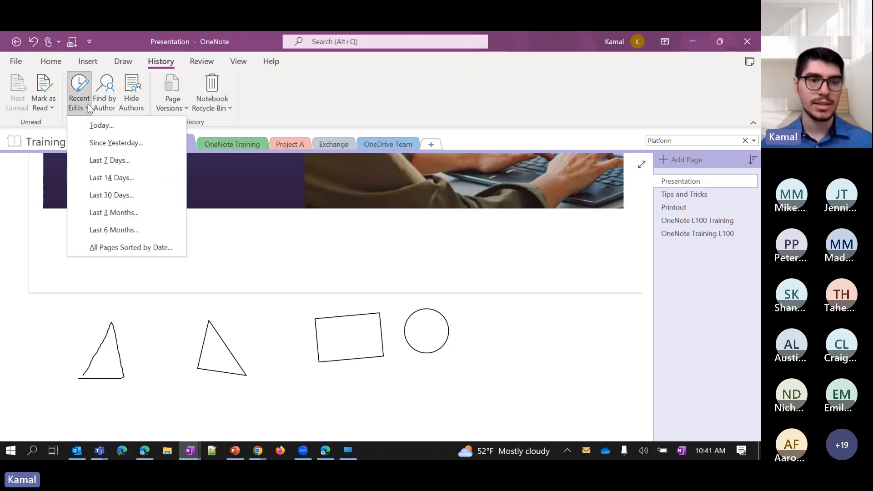
left_click(96, 127)
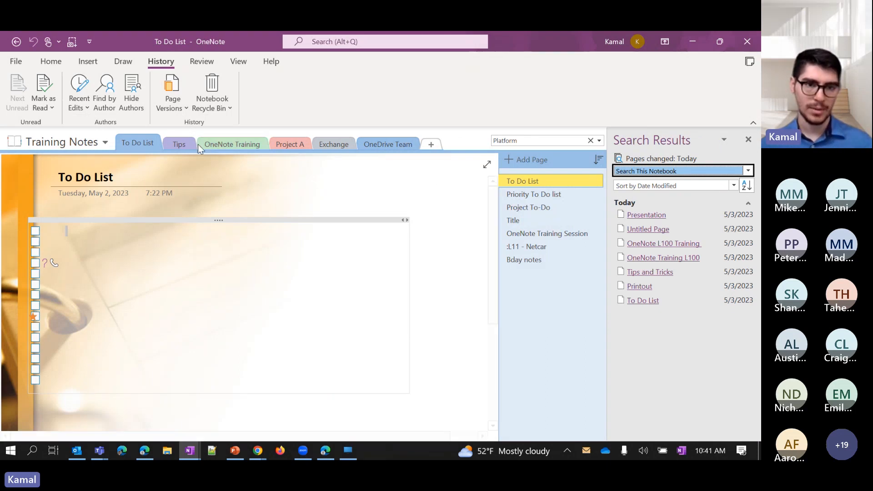
left_click(182, 145)
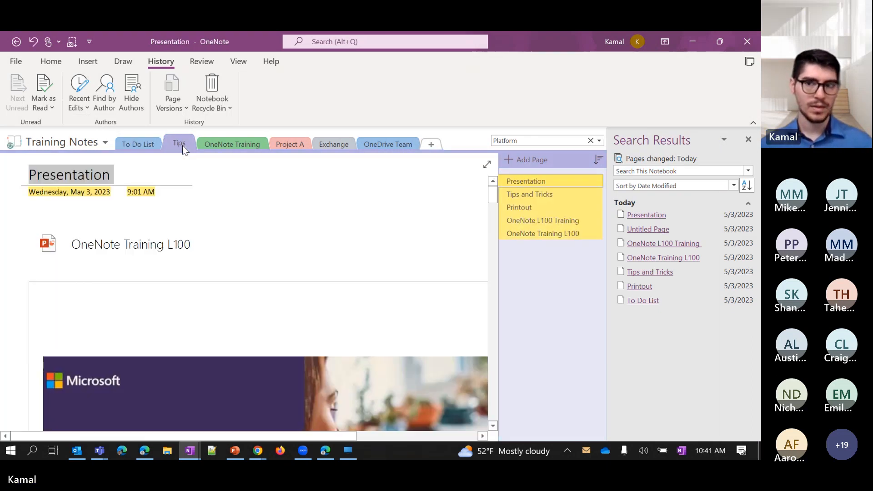
left_click(748, 141)
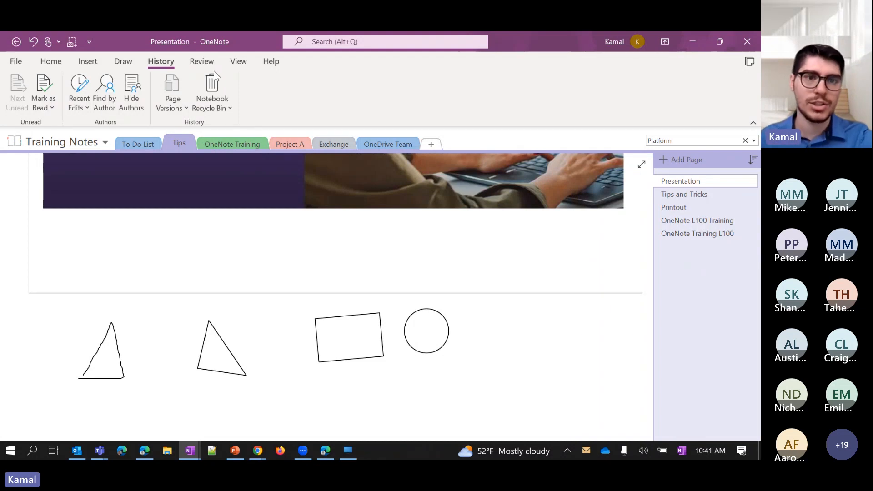
left_click(203, 62)
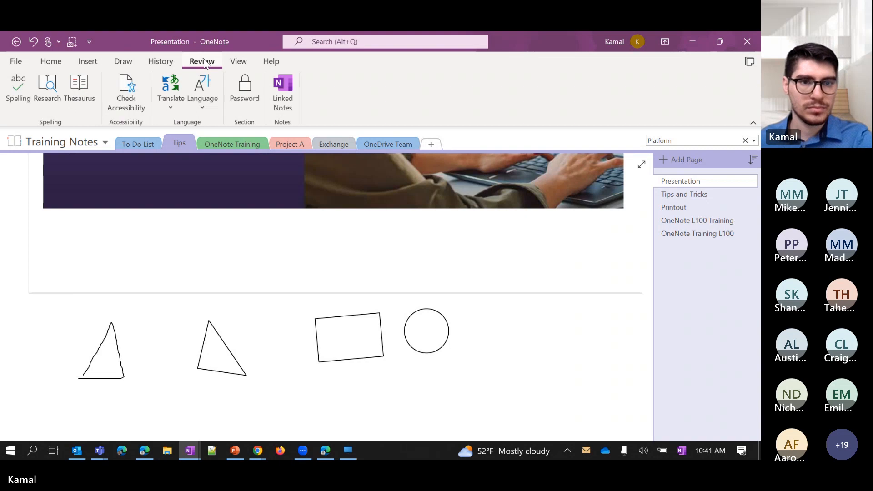
left_click(236, 62)
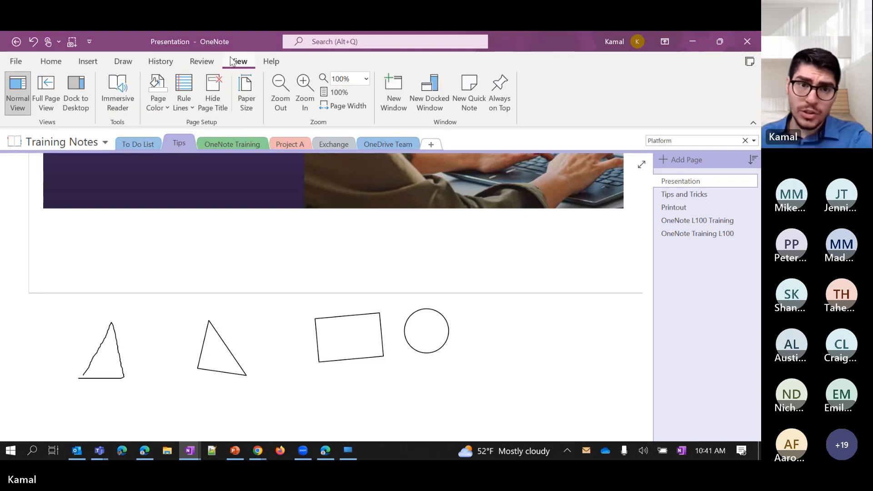
left_click(282, 62)
left_click(245, 64)
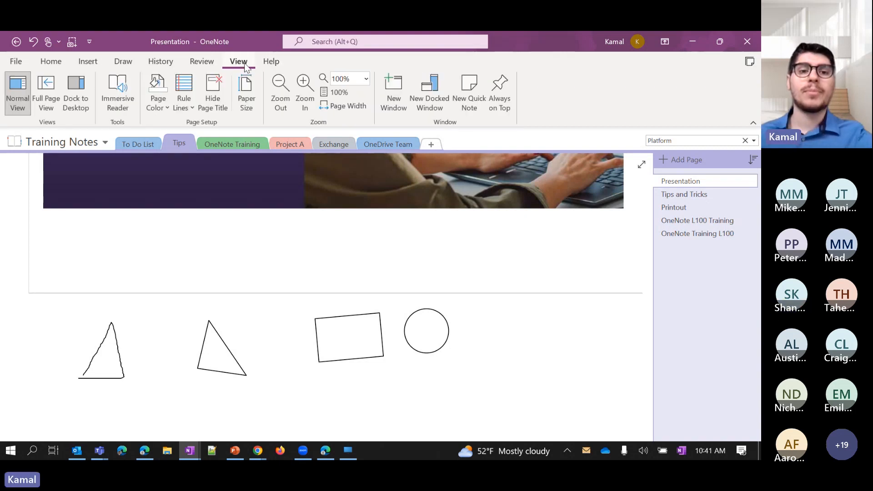
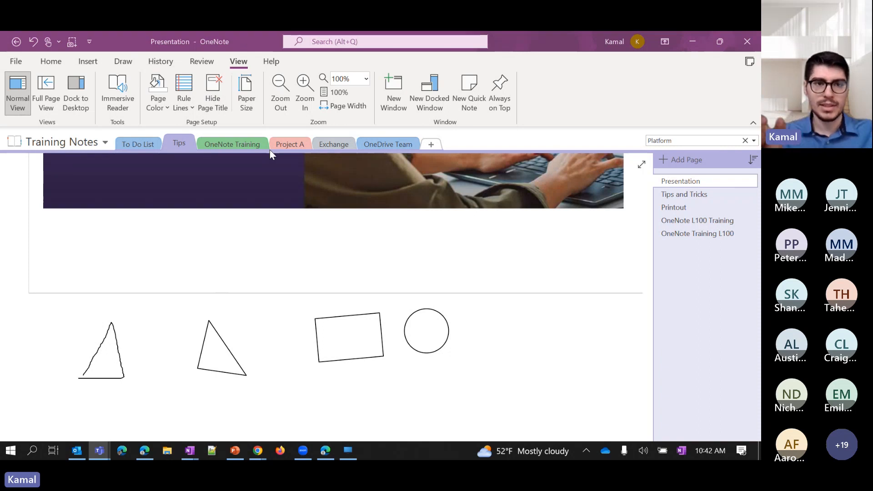
Step: Look at the Outlook task options and apply the To Do tag to the Presentation page's title
left_click(44, 63)
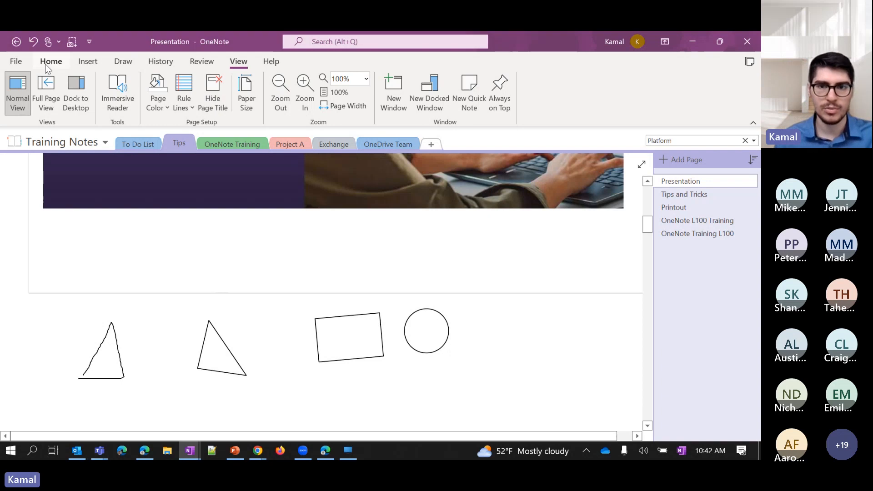
left_click(47, 64)
left_click(528, 102)
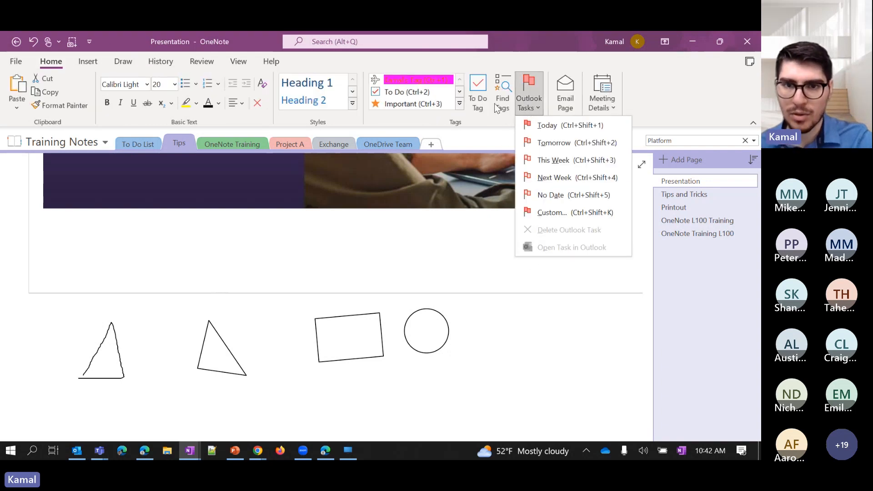
left_click(476, 107)
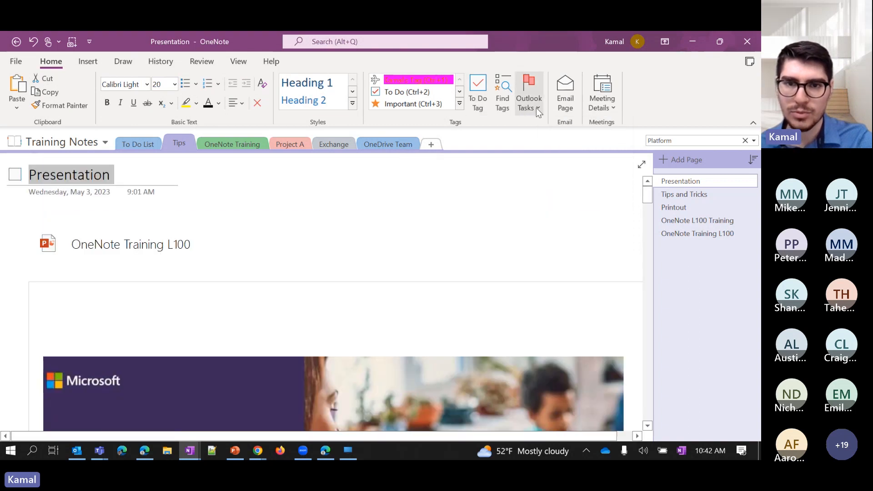
Step: Look through the full list of available note tags for the Presentation page's title
left_click(459, 92)
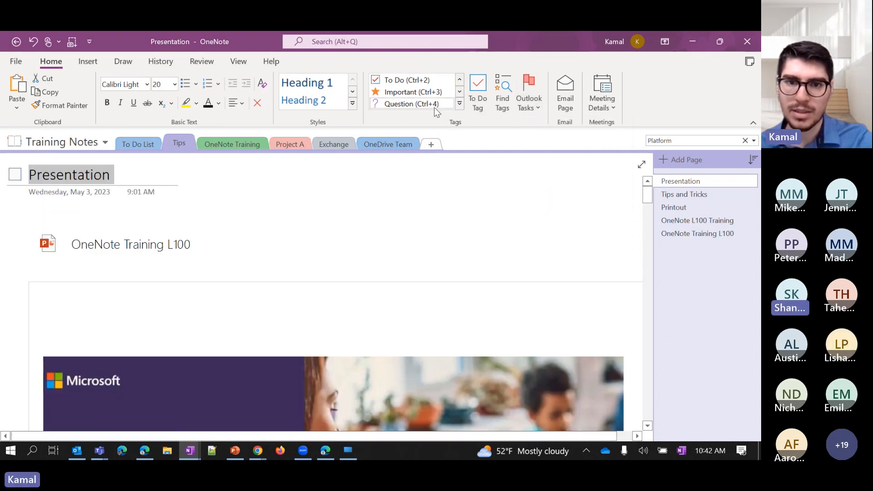
left_click(459, 105)
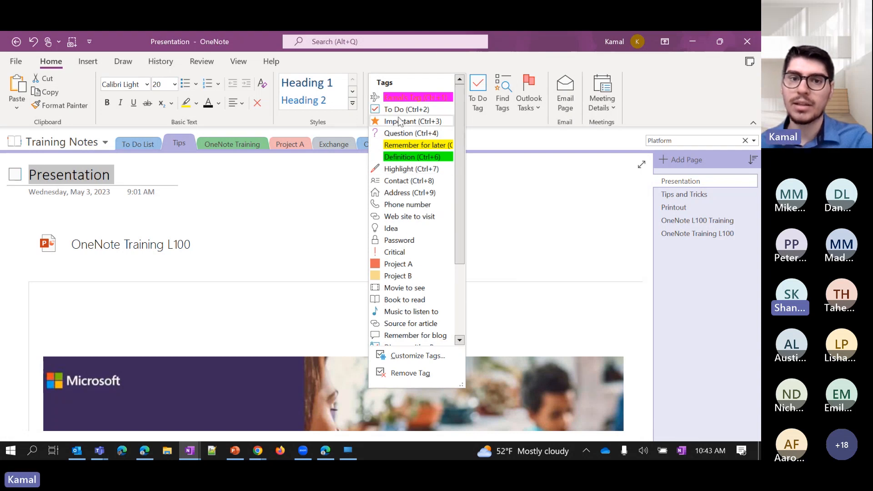
key("alt+Tab")
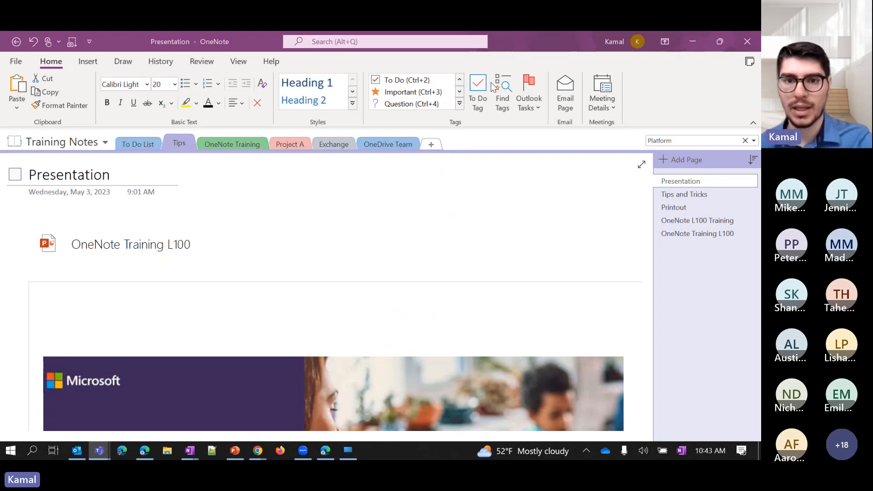
left_click(482, 102)
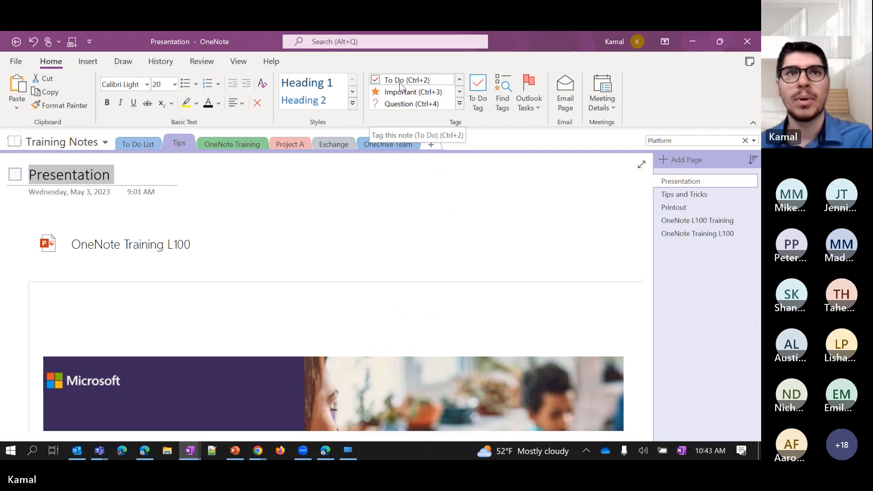
Step: Flag the Presentation page's title as an Outlook task for today and recheck the task and tag options
left_click(530, 106)
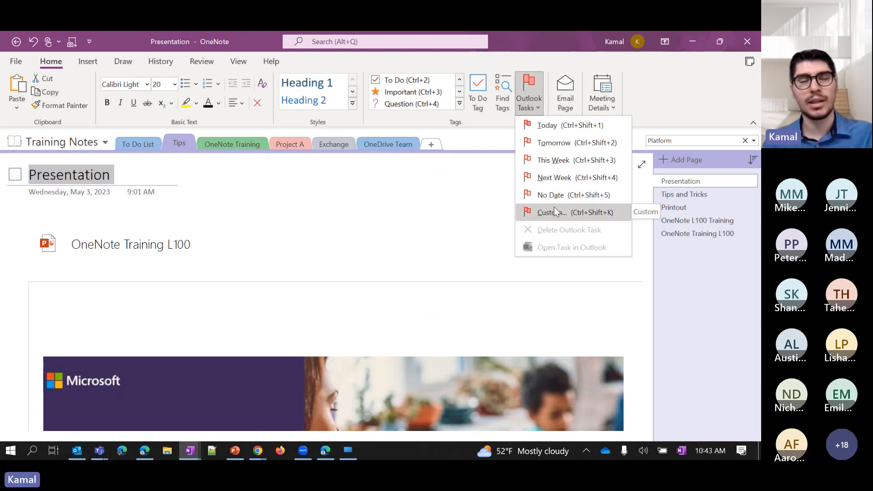
left_click(548, 131)
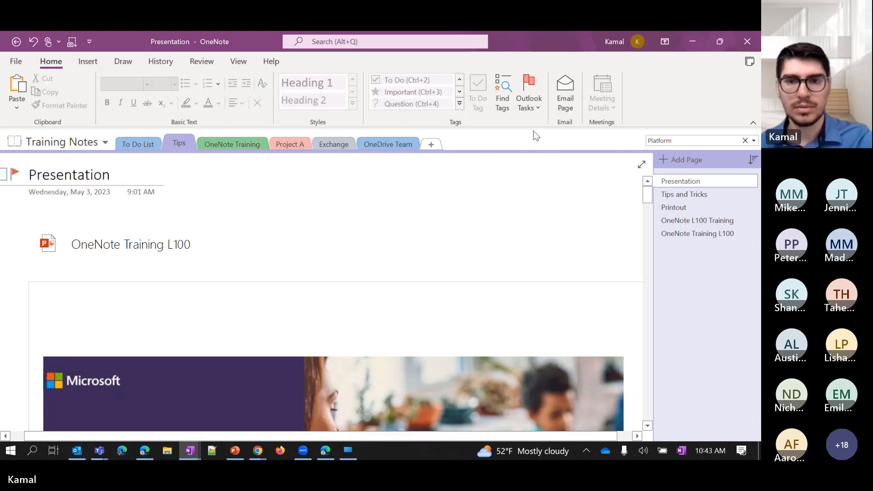
left_click(533, 106)
left_click(217, 199)
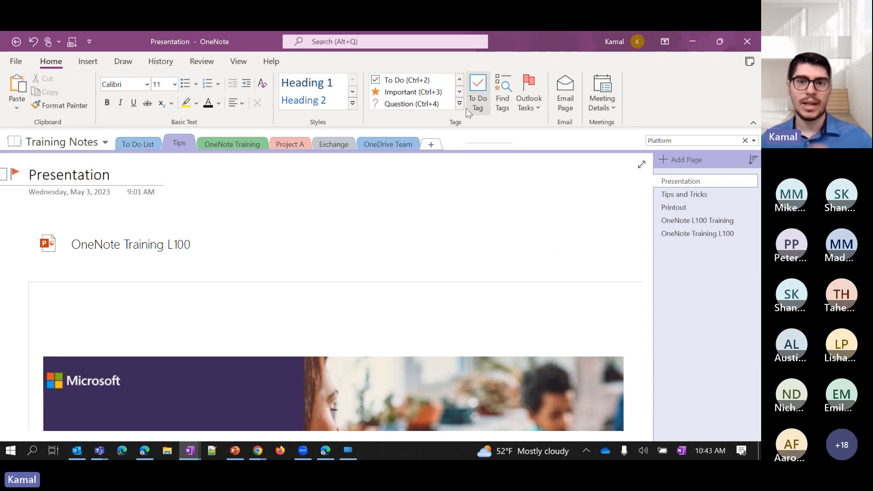
left_click(460, 104)
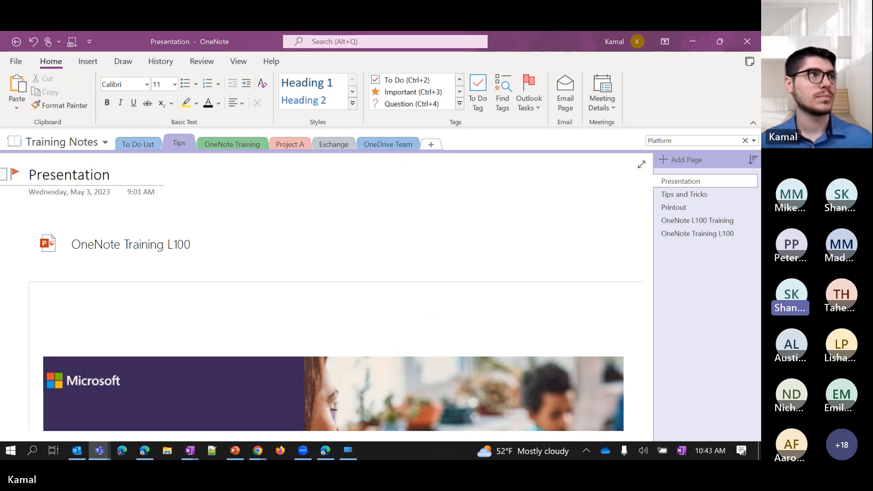
Step: Switch to Microsoft Teams, look at the apps offered for a new General channel tab, and open the channel's existing Notes tab
left_click_drag(353, 31, 411, 101)
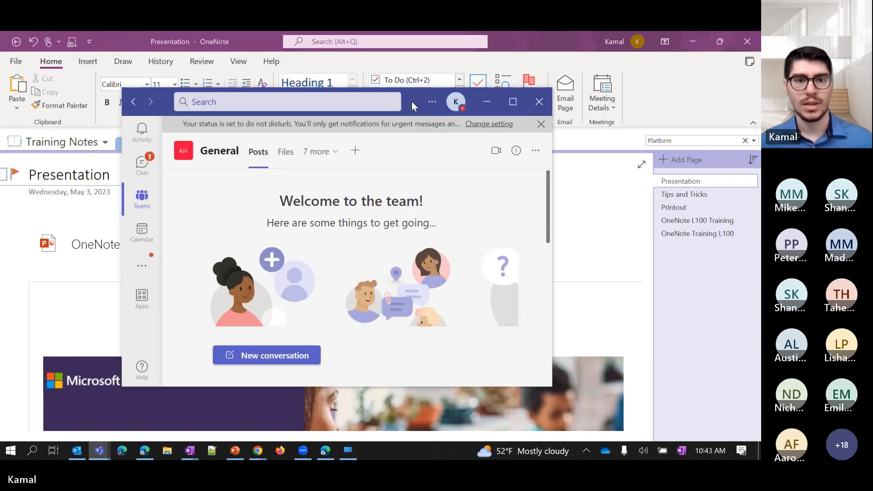
double_click(411, 101)
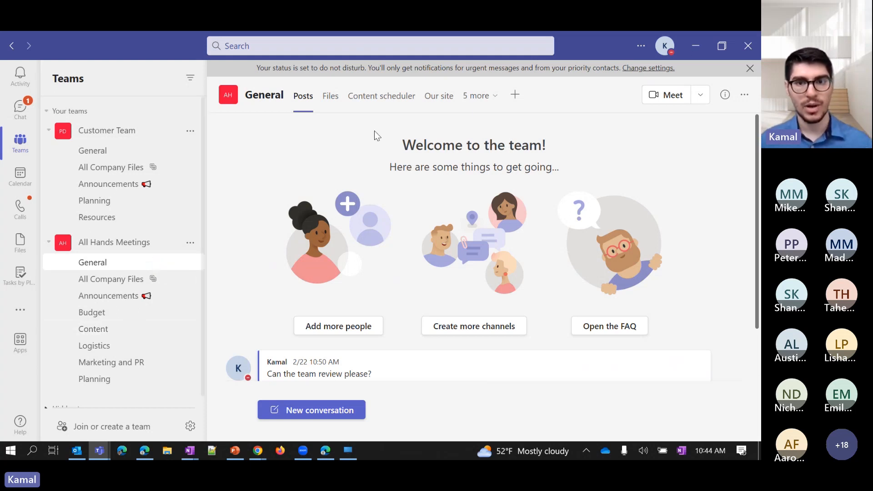
left_click(516, 96)
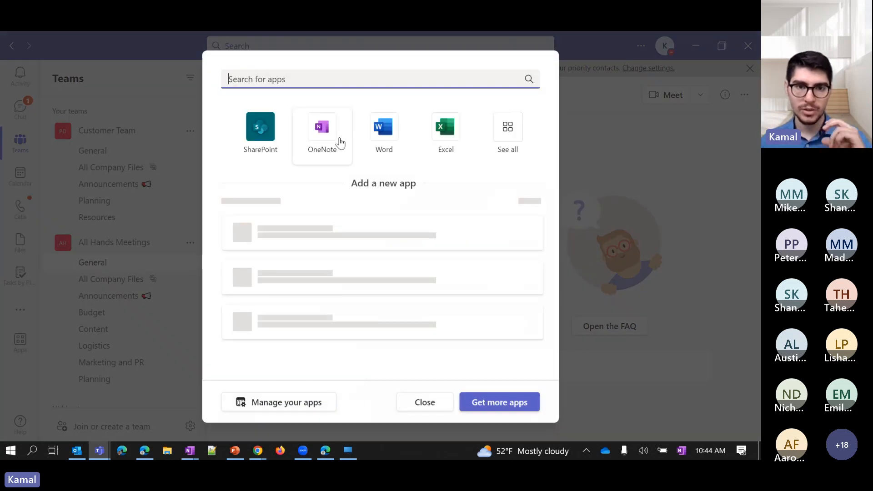
left_click(420, 403)
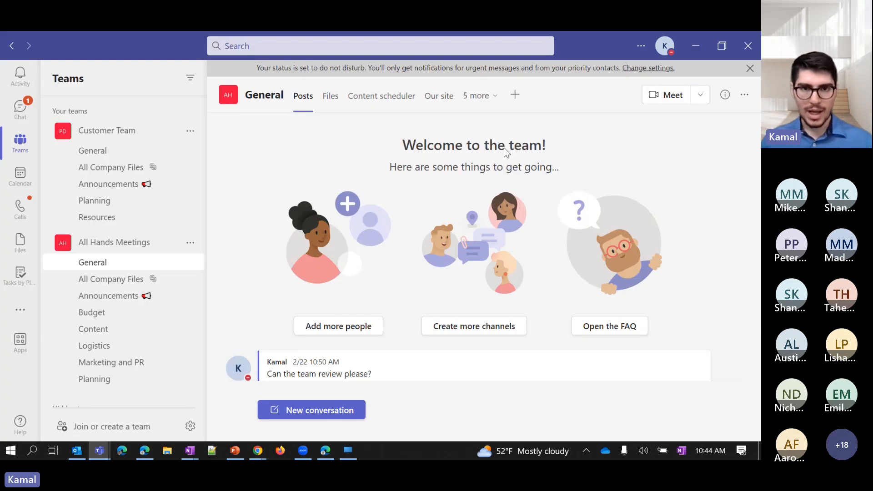
left_click(478, 96)
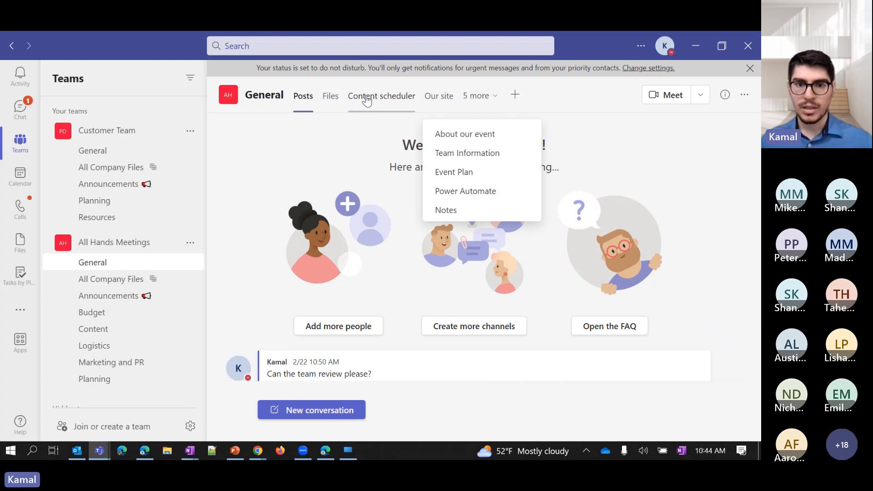
left_click(465, 211)
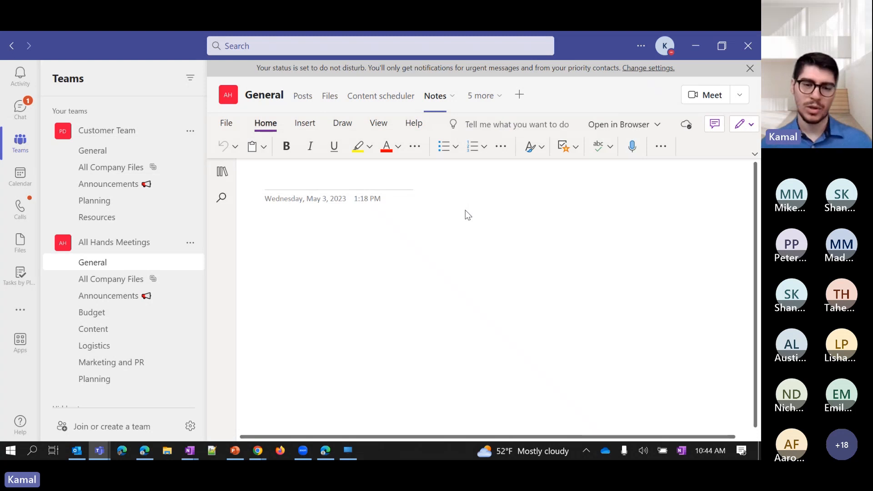
Step: Switch to desktop OneNote and examine the Notebook Information view and the Presentation page's options
mouse_move(193, 454)
left_click(177, 397)
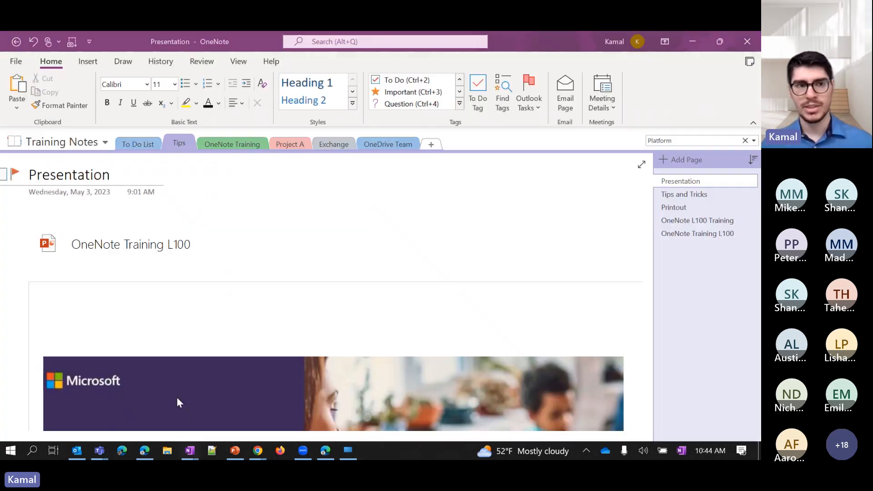
left_click(15, 62)
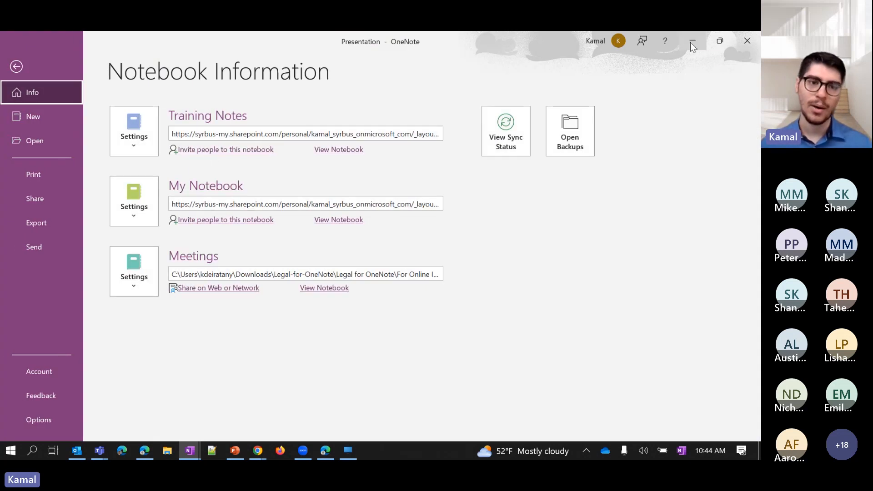
left_click(15, 66)
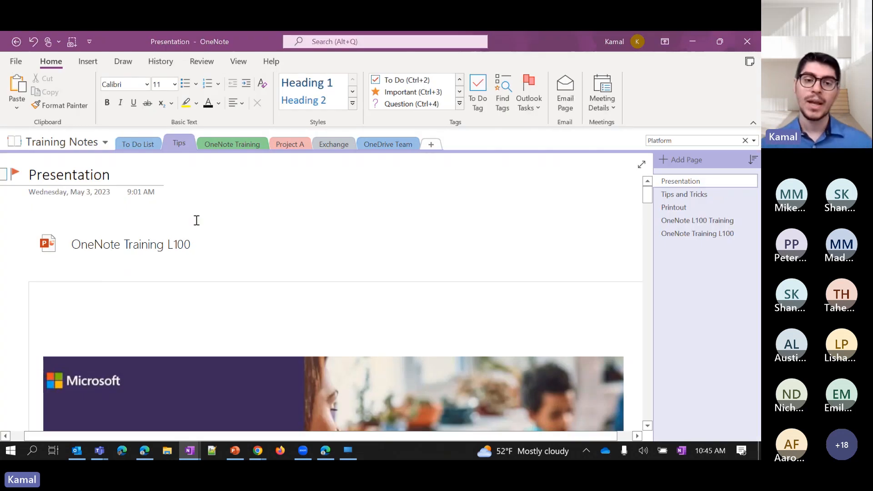
key("alt+Tab")
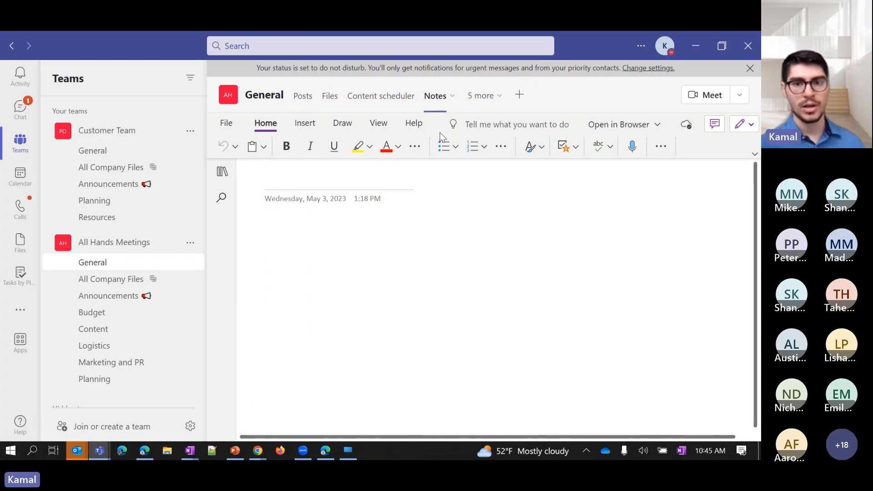
key("alt+Tab")
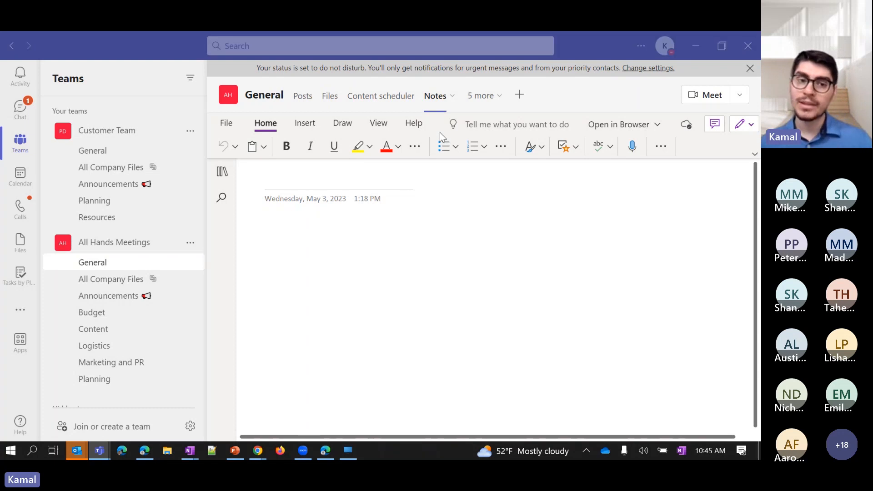
left_click(20, 64)
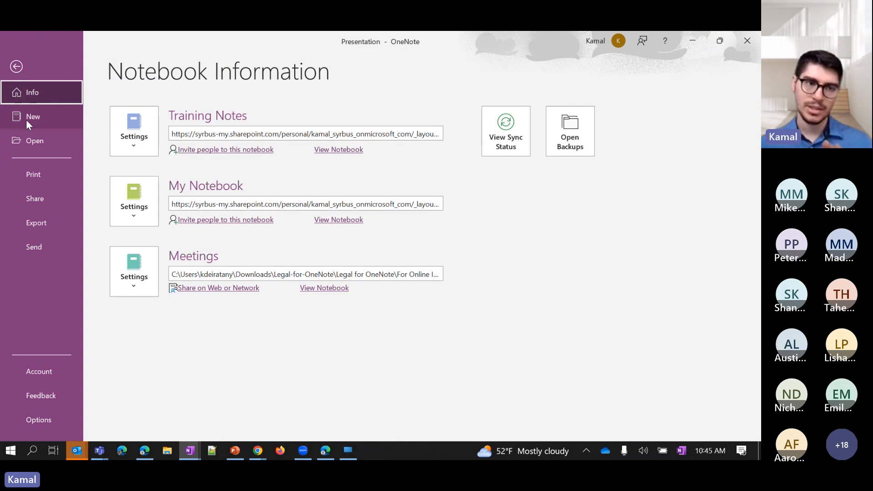
left_click(17, 67)
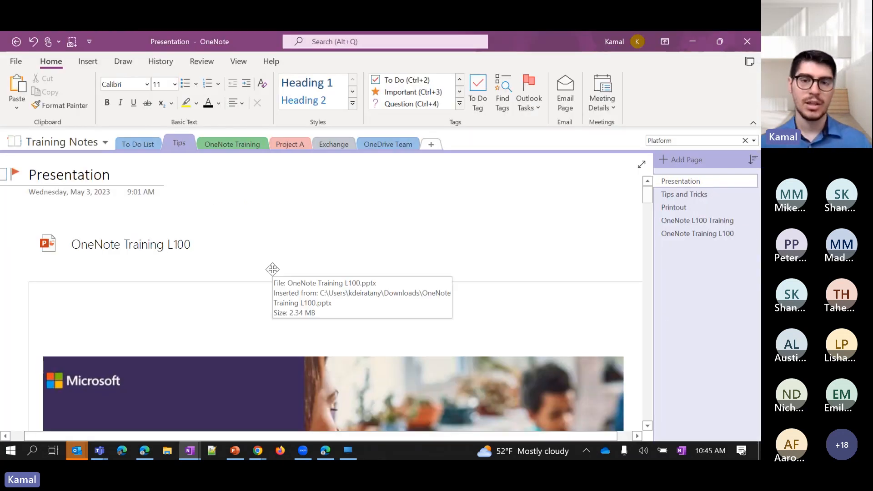
right_click(691, 179)
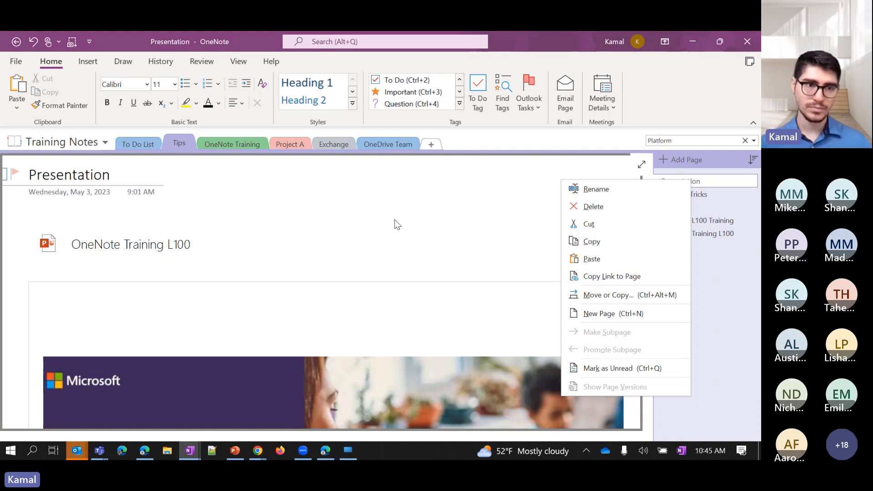
Step: Switch back to Microsoft Teams and title the blank page in the channel's notes "Team notebook"
key("alt+Tab")
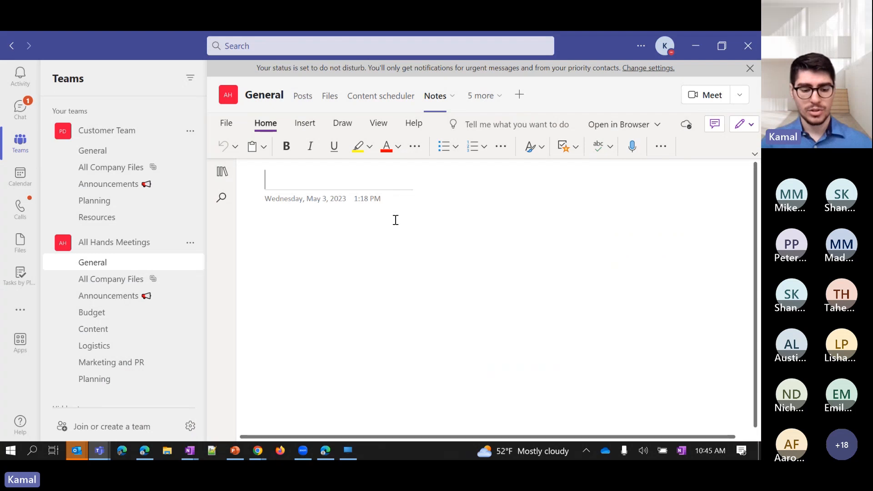
type("Team n")
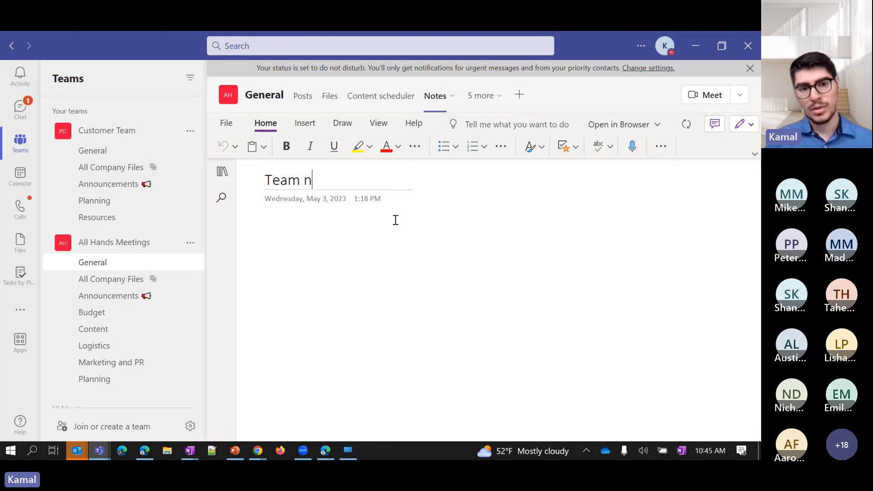
type("otebook")
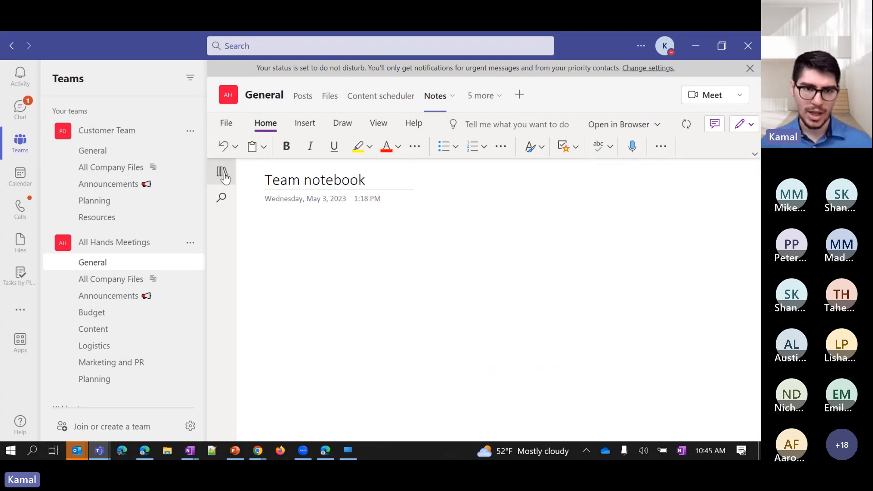
Step: Check the channel notebook's navigation and open the notebook in the OneNote desktop app
left_click(223, 172)
left_click(556, 255)
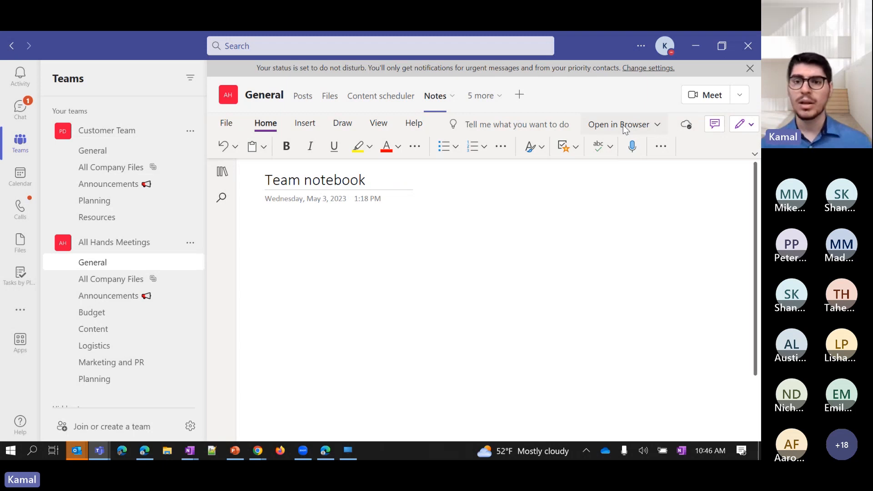
left_click(658, 125)
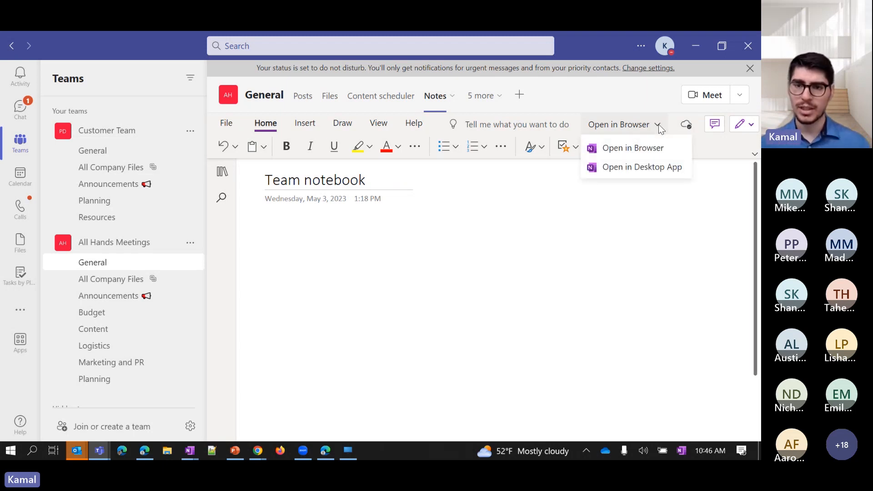
left_click(650, 173)
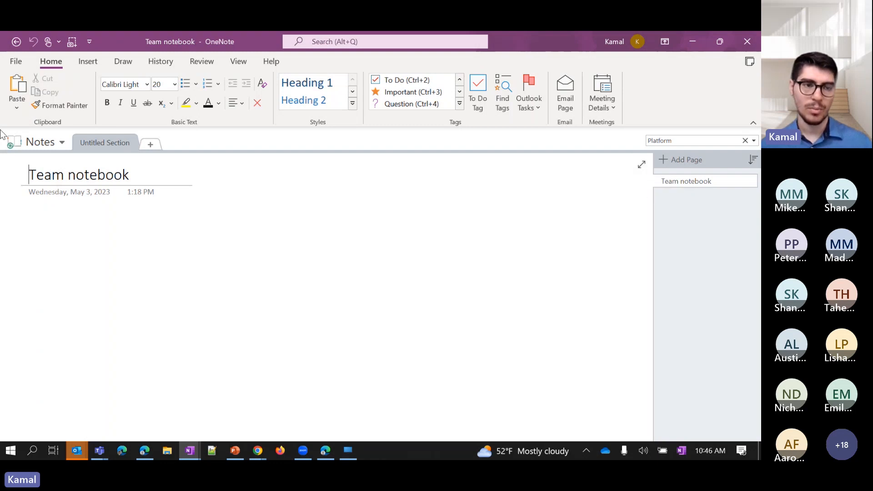
Step: Close the Notes notebook in desktop OneNote and return to the Training Notes notebook
left_click(41, 142)
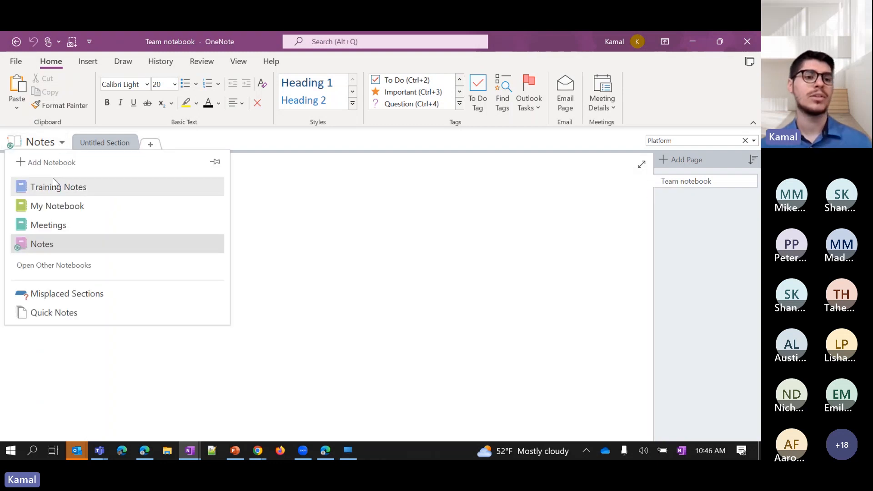
right_click(57, 246)
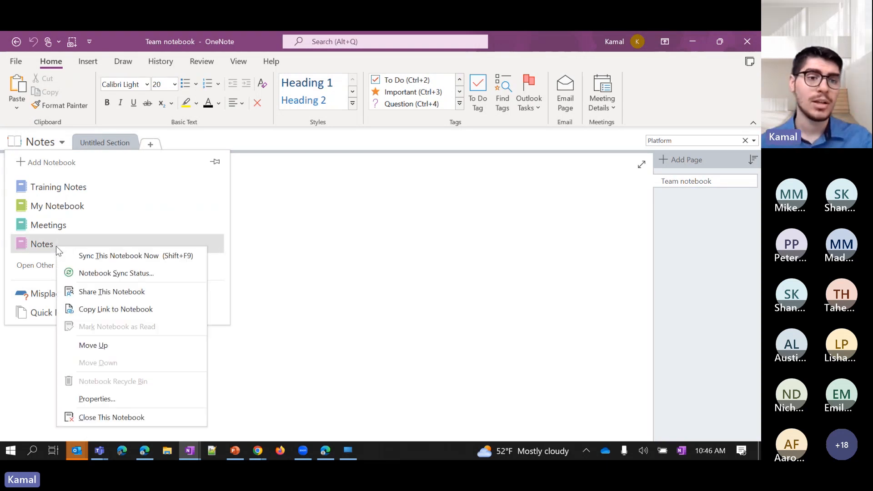
left_click(103, 419)
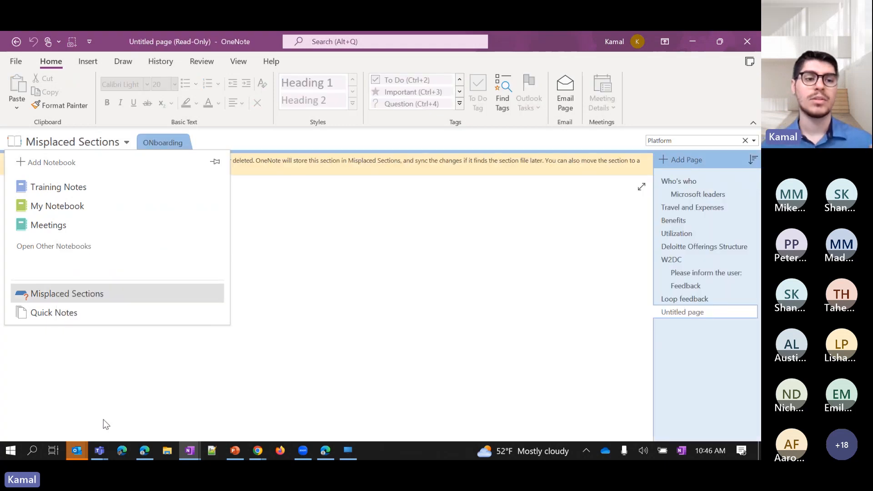
left_click(70, 191)
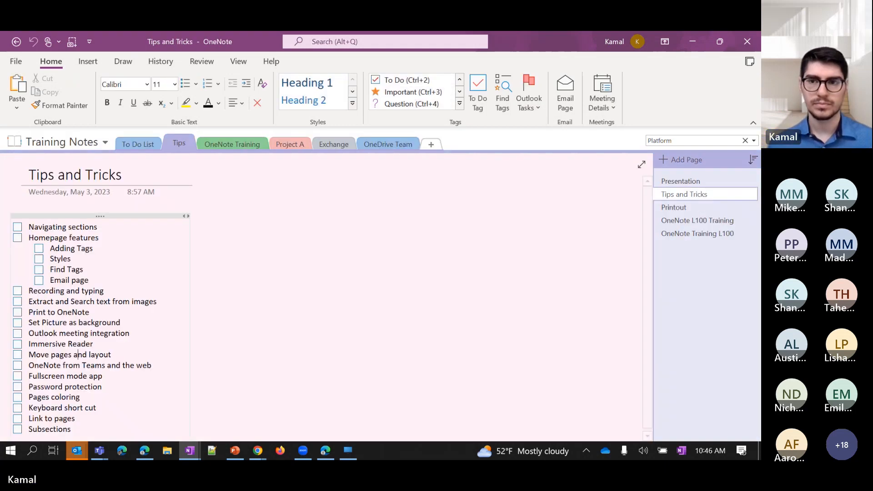
Step: Go back to Microsoft Teams and open the OneNote app from the additional apps
left_click(689, 42)
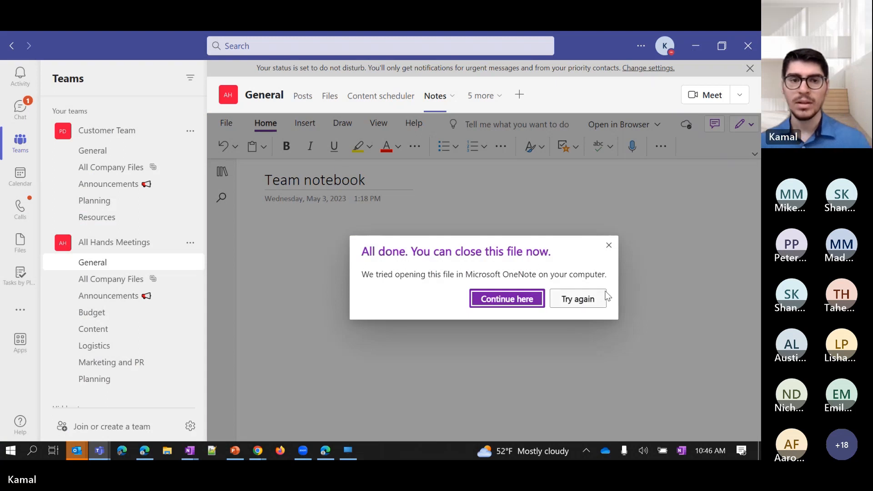
left_click(19, 312)
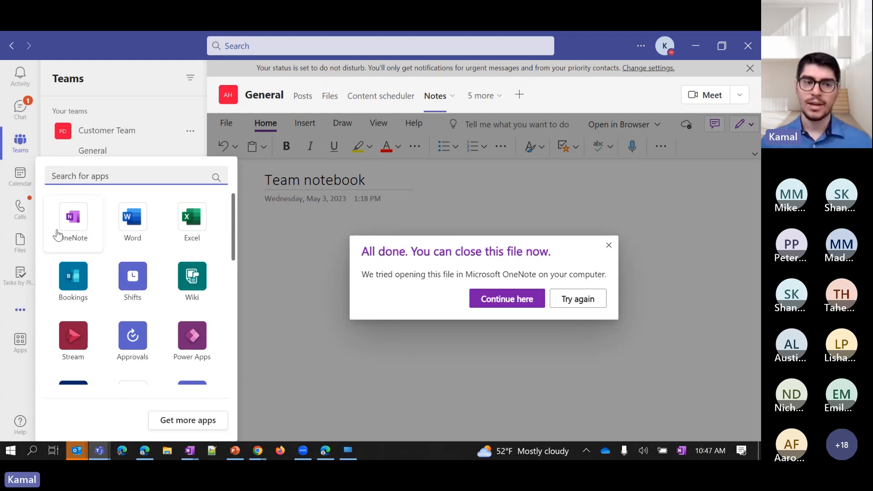
left_click(75, 216)
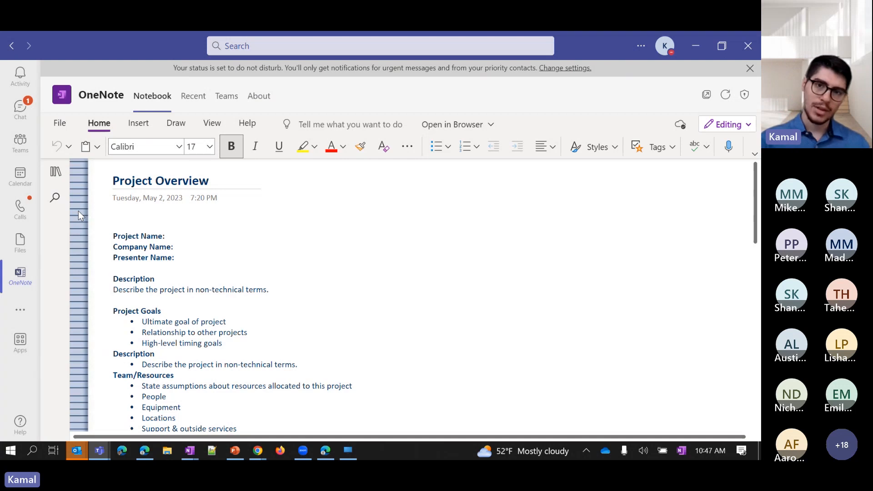
Step: Show the navigation of My Notebook, check the list of available notebooks, and hide the navigation again
left_click(55, 171)
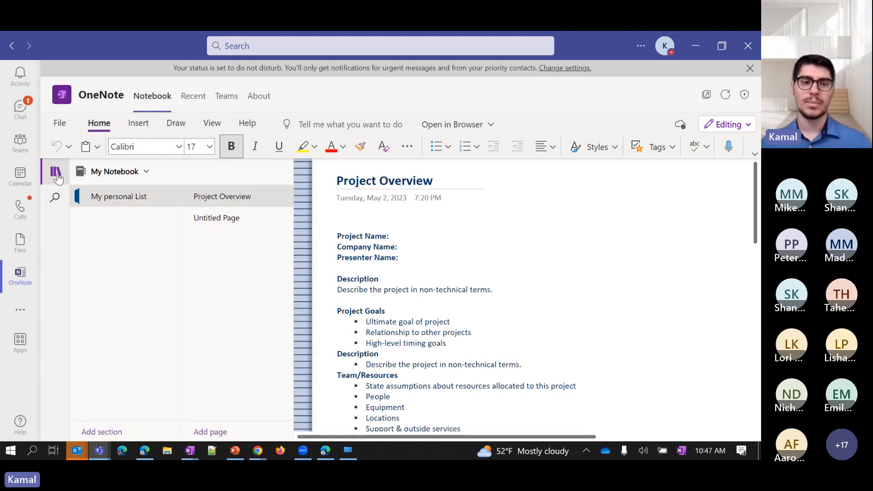
left_click(144, 171)
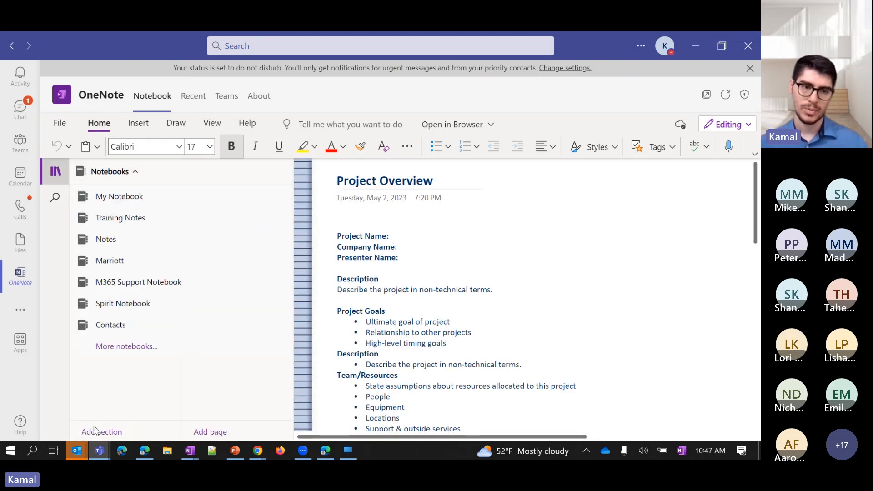
left_click(130, 171)
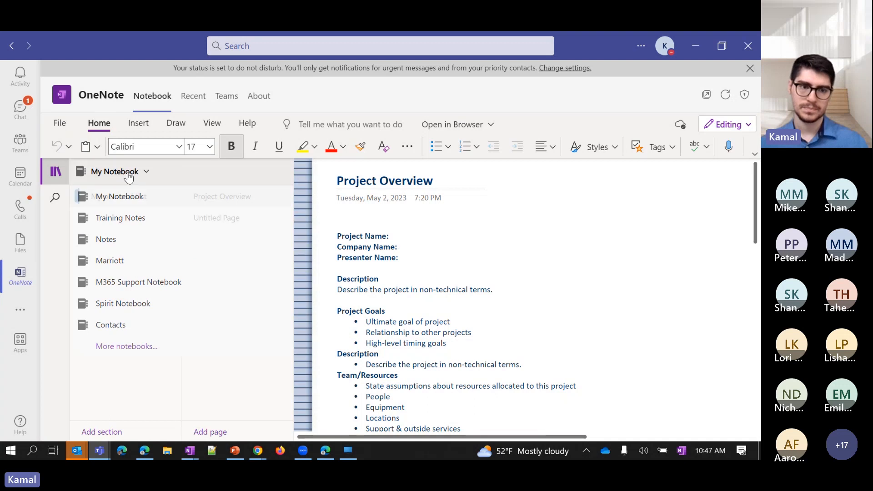
left_click(55, 172)
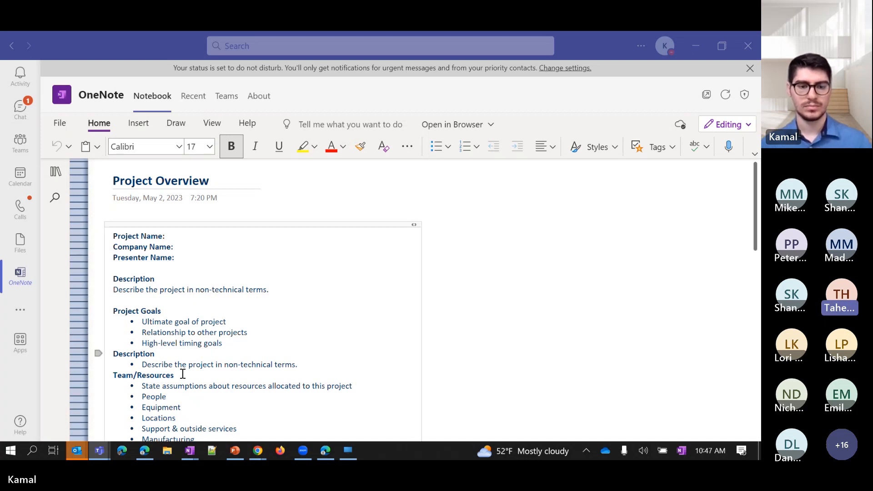
Step: Switch to the OneNote desktop app and open the OneNote Training L100 page in the Tips section
mouse_move(191, 453)
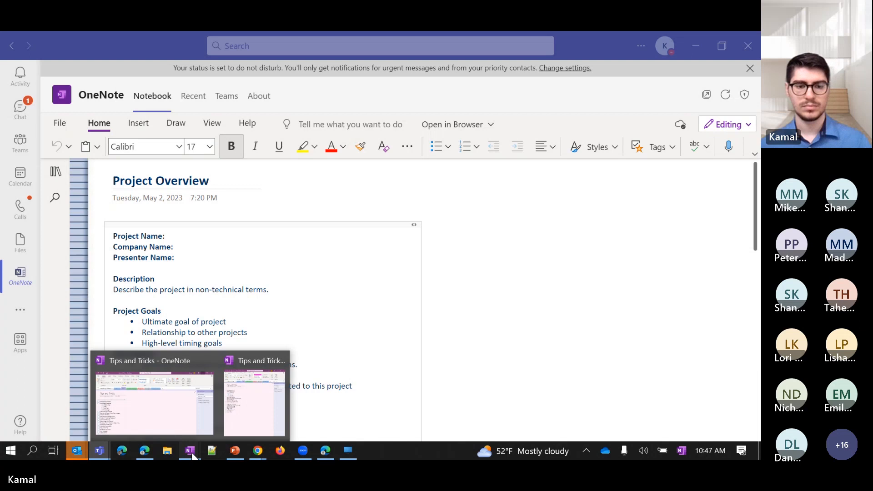
left_click(187, 409)
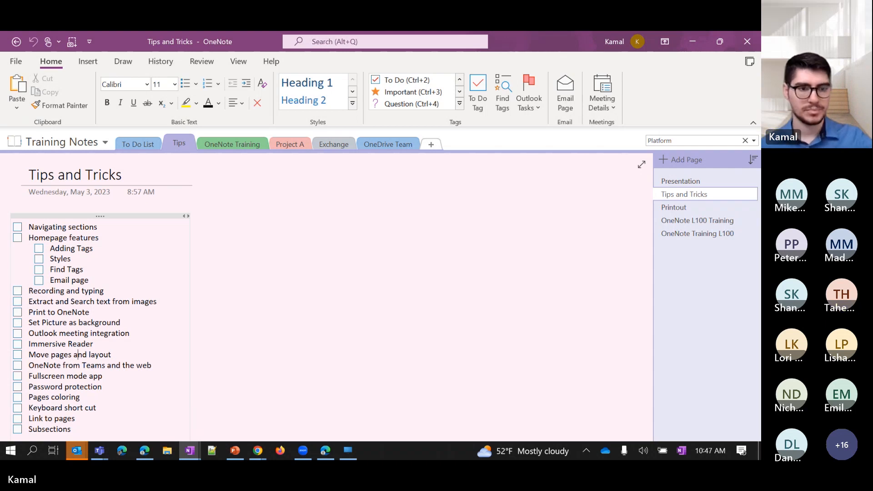
left_click(680, 181)
left_click(675, 233)
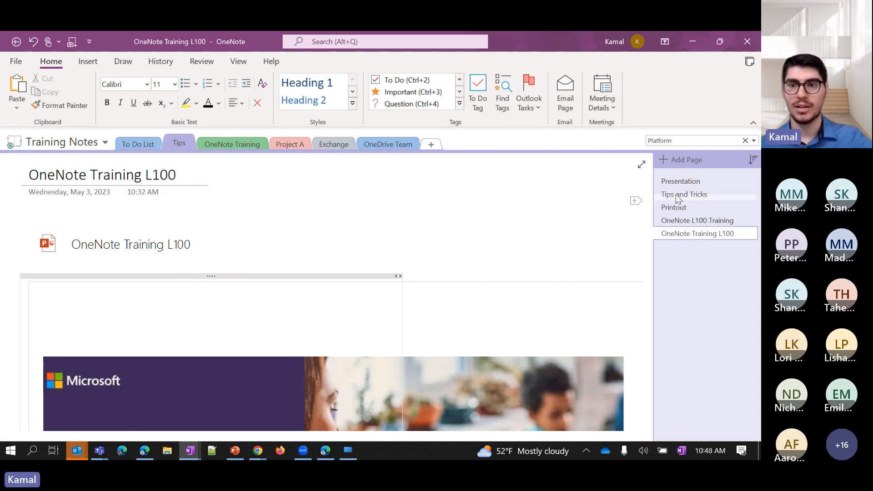
Step: Add a new page titled "5/3 Meeting" to the Tips section
left_click(678, 159)
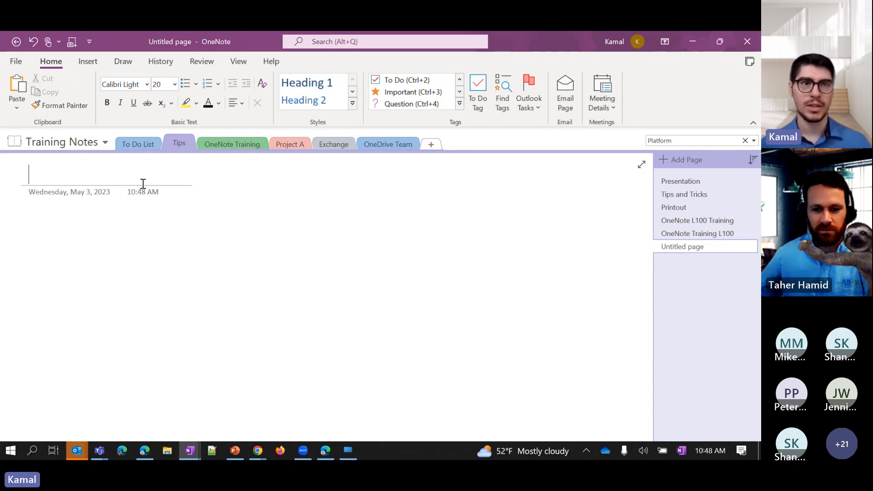
type("5/")
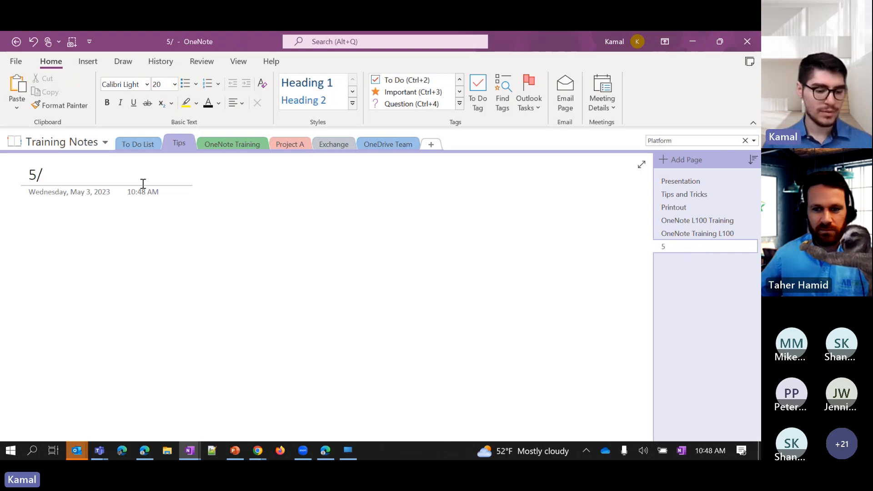
type("4")
key("BackSpace")
type("3")
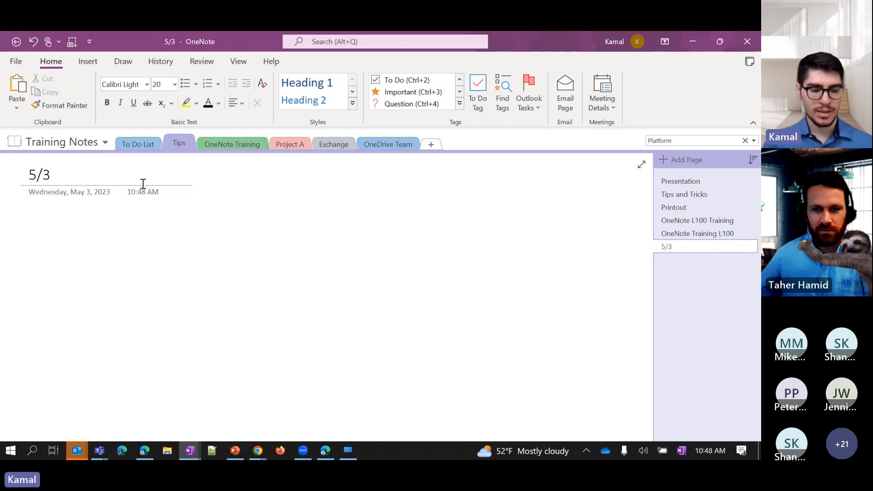
type(" Meetin")
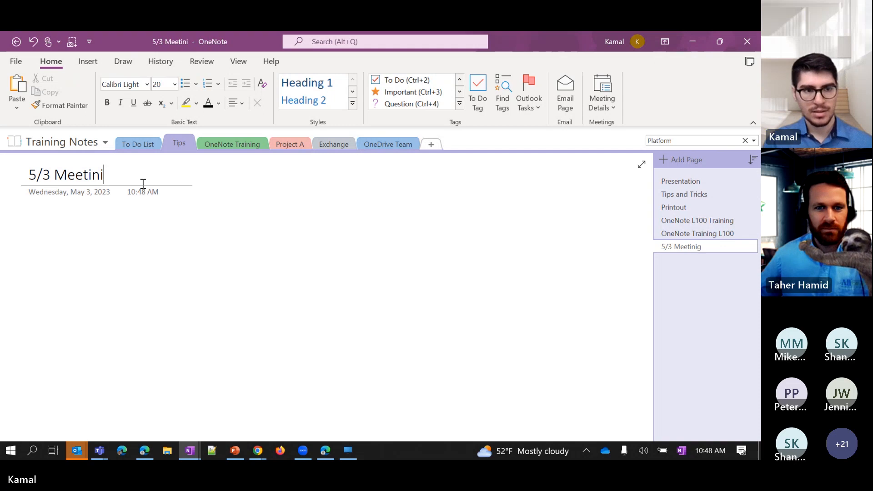
type("g")
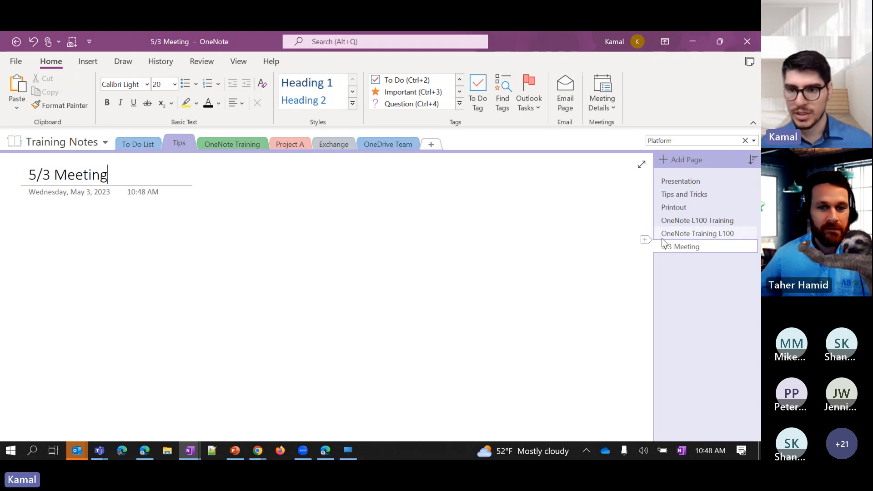
Step: Make the 5/3 Meeting page a subpage of OneNote Training L100, and collapse and expand the subpage group
left_click_drag(677, 251, 685, 248)
left_click(681, 231)
left_click(750, 233)
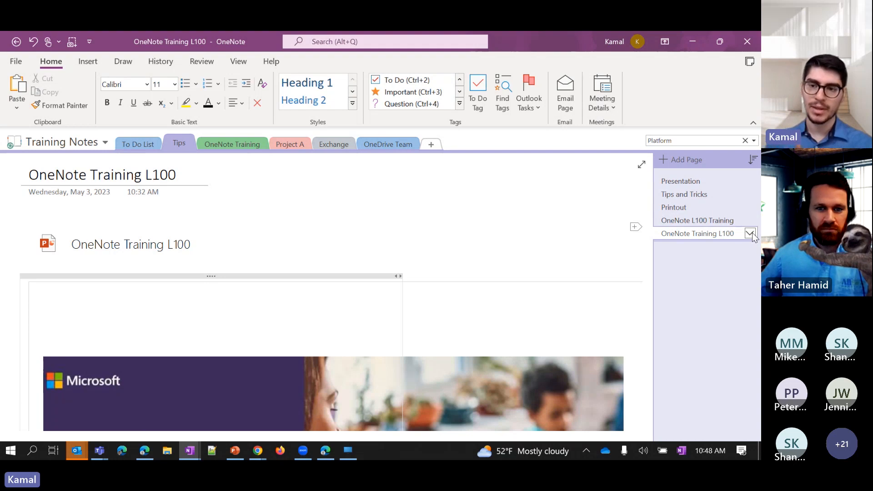
left_click(750, 232)
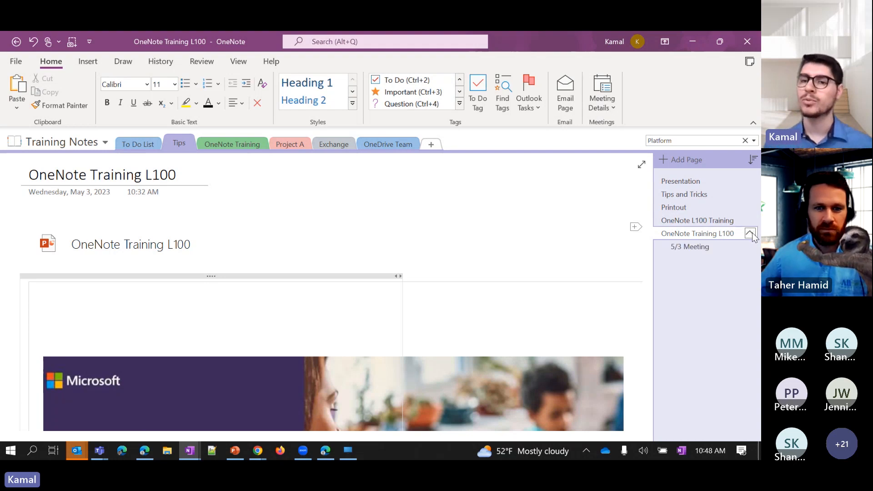
scroll(643, 311, "down", 1)
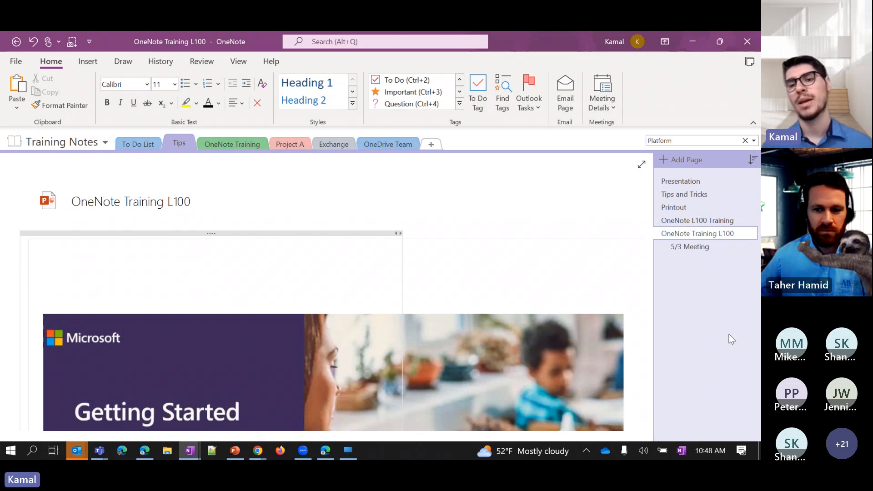
Step: Add a page titled "Additional meeting notes" and indent it as a second-level subpage under 5/3 Meeting
left_click(684, 248)
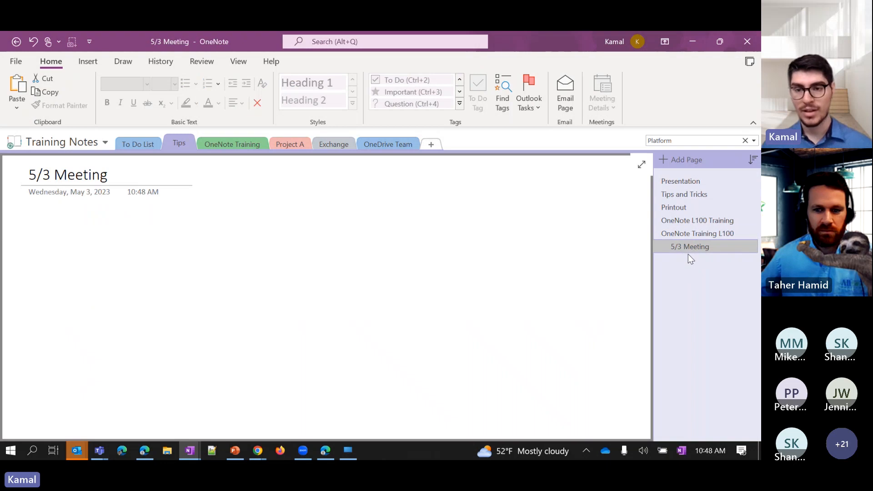
left_click(695, 158)
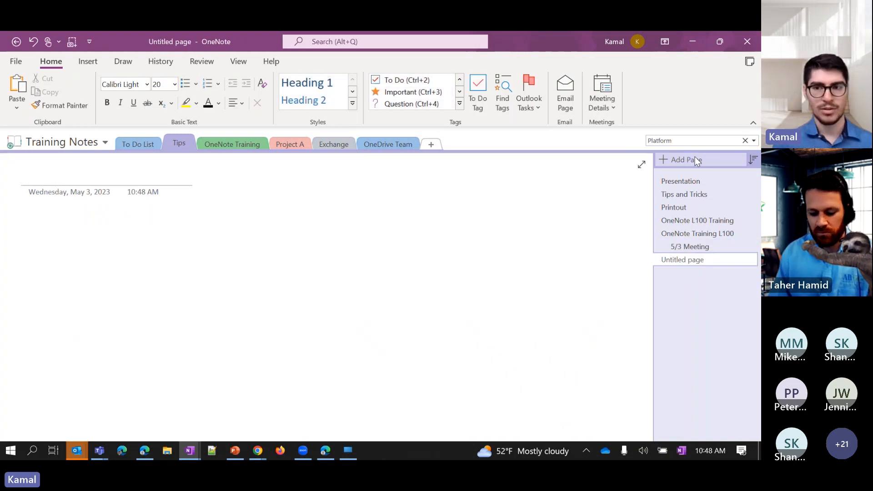
type("Addition")
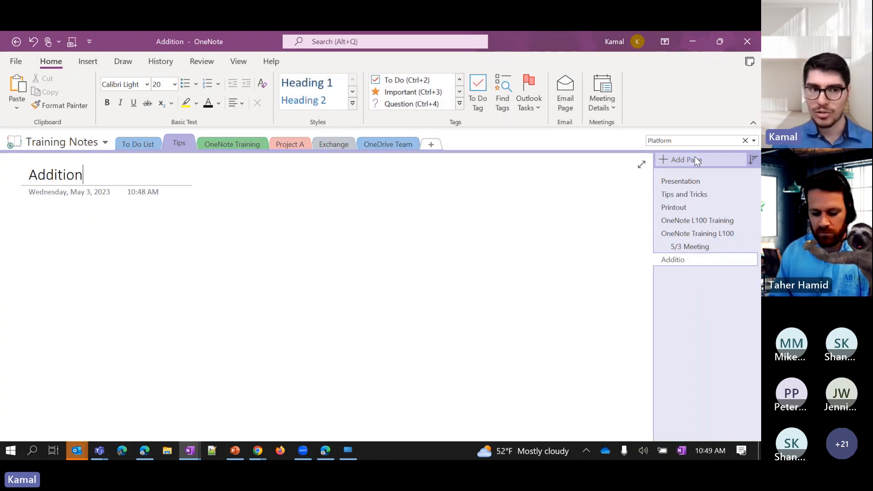
type("al meeting notes")
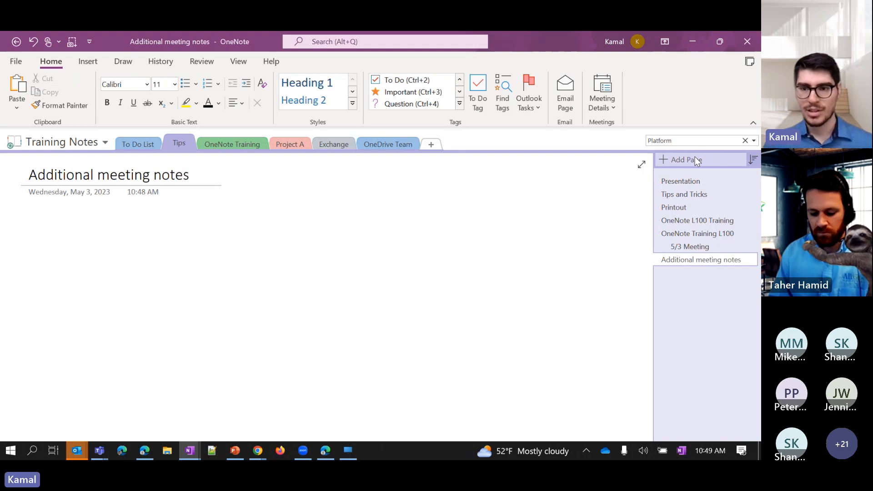
left_click(702, 259)
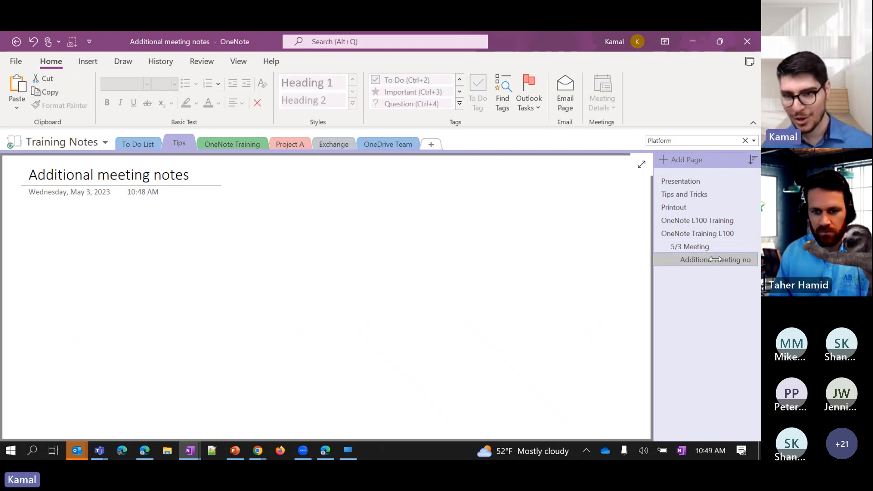
Step: Collapse and expand the subpages of OneNote Training L100, and review the page options of the Additional meeting notes subpage
left_click(750, 234)
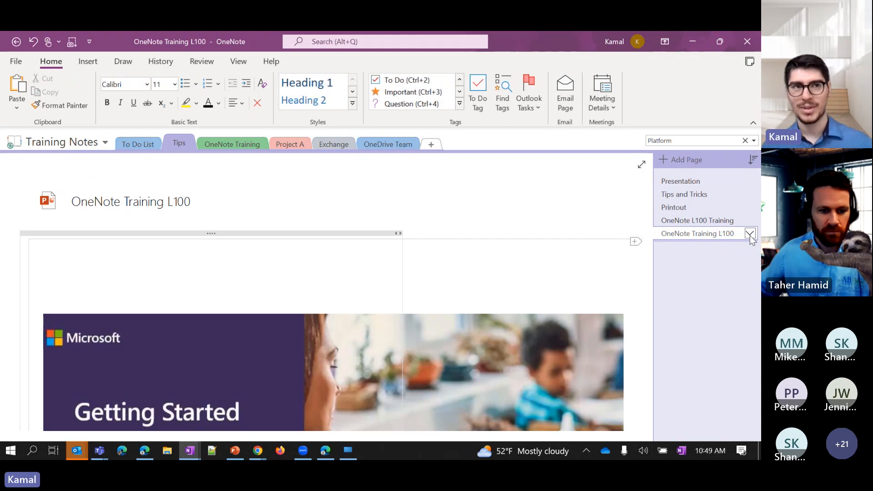
left_click(749, 234)
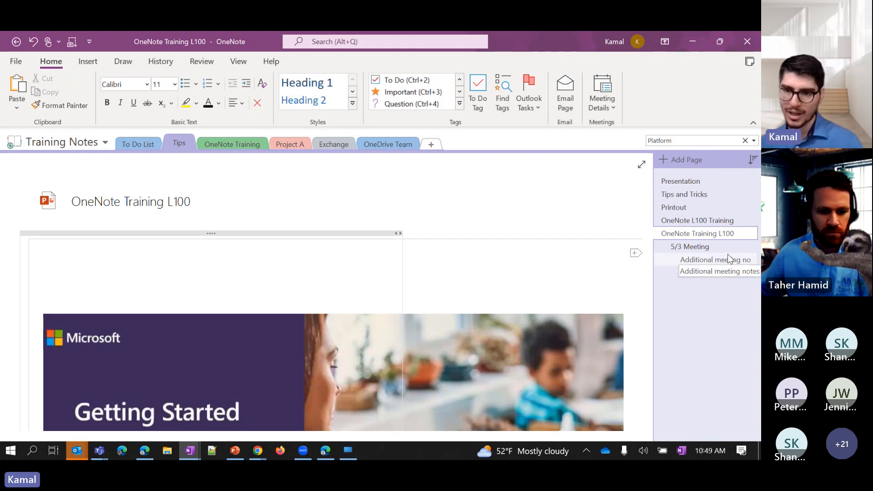
right_click(729, 258)
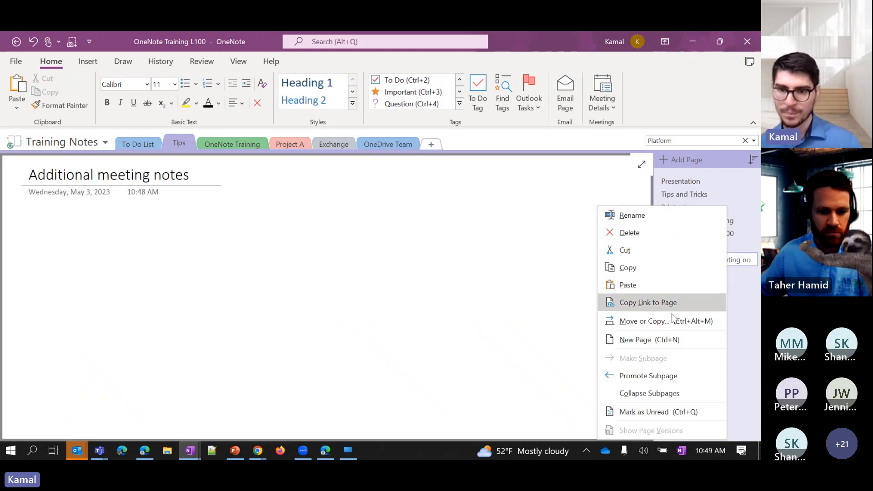
right_click(723, 258)
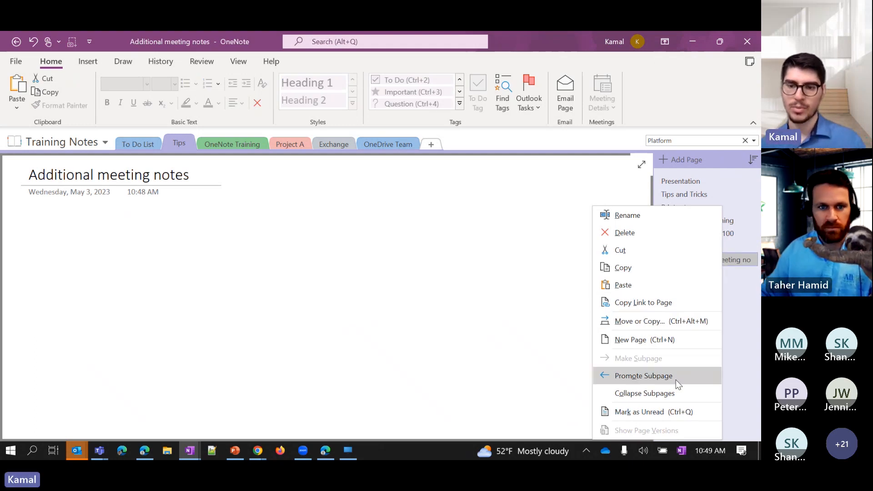
left_click(506, 351)
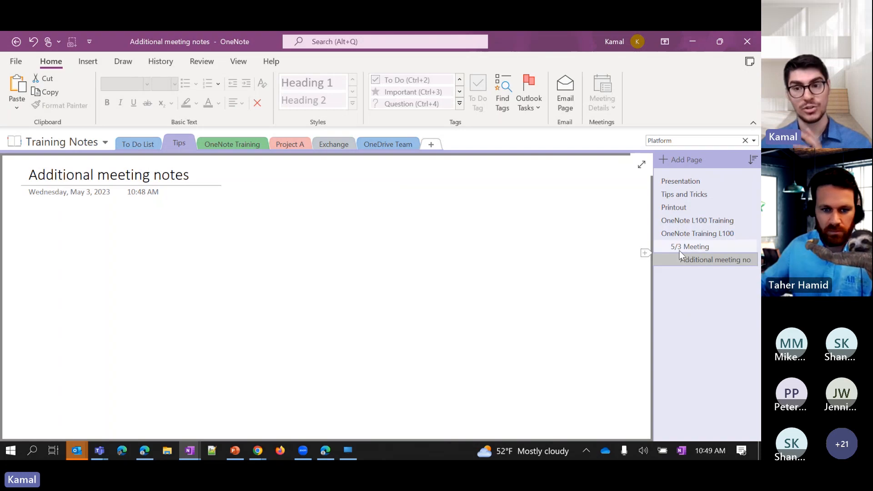
Step: Add the note "5/3 Meeting Notes" above the file printout on the OneNote Training L100 page and move it near the page's left margin
left_click(683, 236)
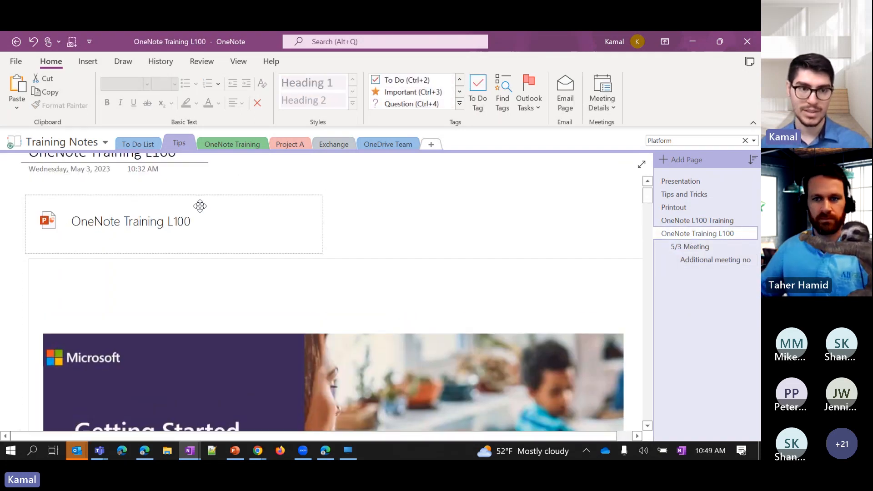
scroll(188, 216, "down", 8)
scroll(188, 217, "up", 8)
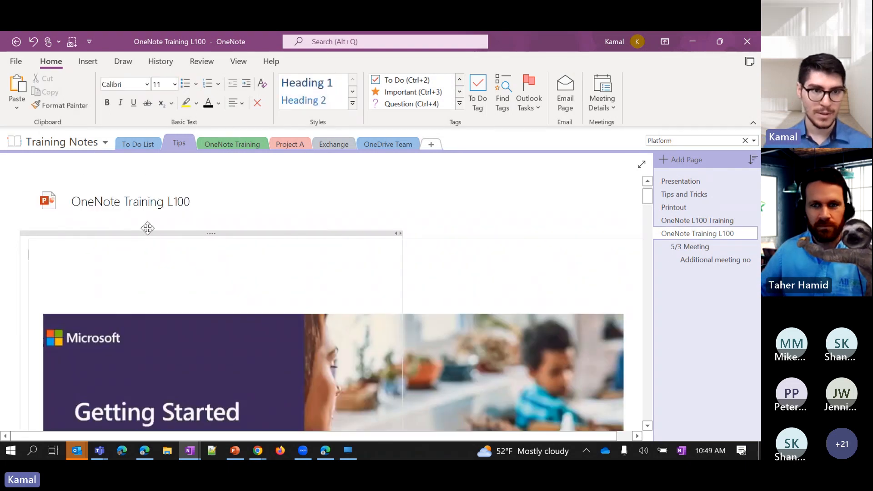
left_click(131, 229)
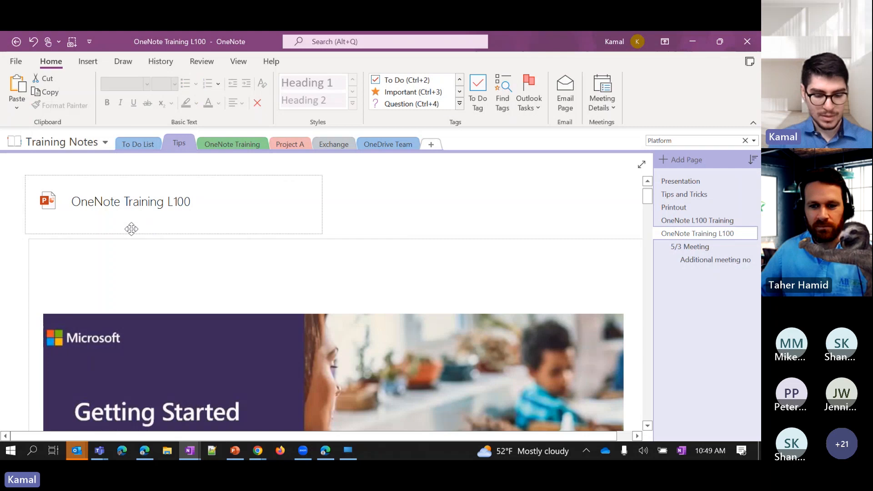
scroll(106, 234, "up", 1)
type("5/")
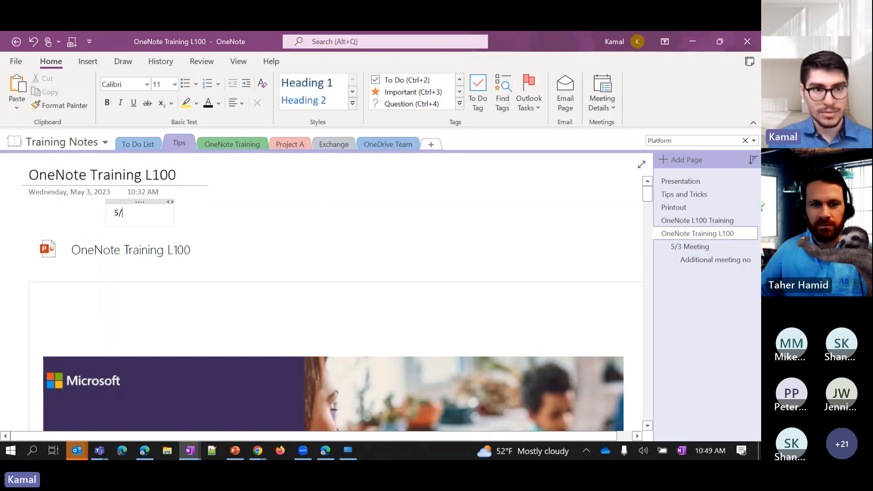
type("3 Meeting Notes")
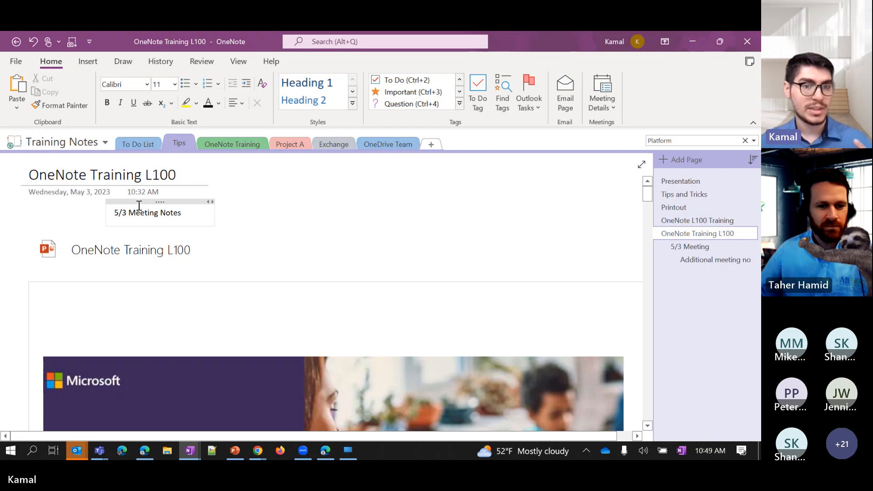
left_click_drag(135, 202, 64, 204)
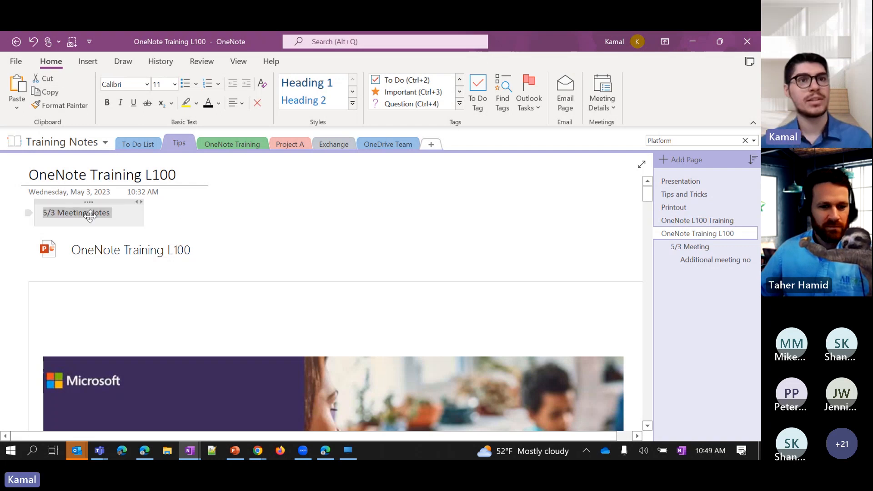
Step: Link the "5/3 Meeting Notes" text to the 5/3 Meeting page in the Tips section of Training Notes
right_click(87, 217)
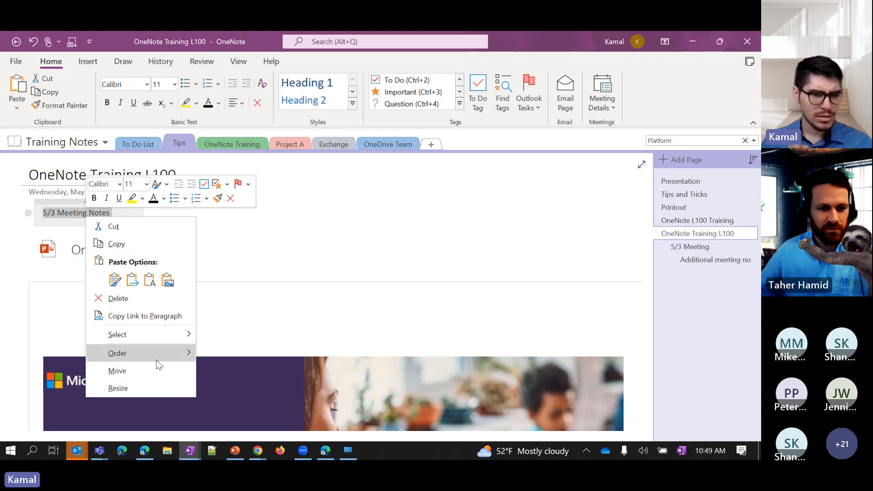
left_click(209, 261)
left_click(114, 214)
left_click_drag(114, 214, 44, 214)
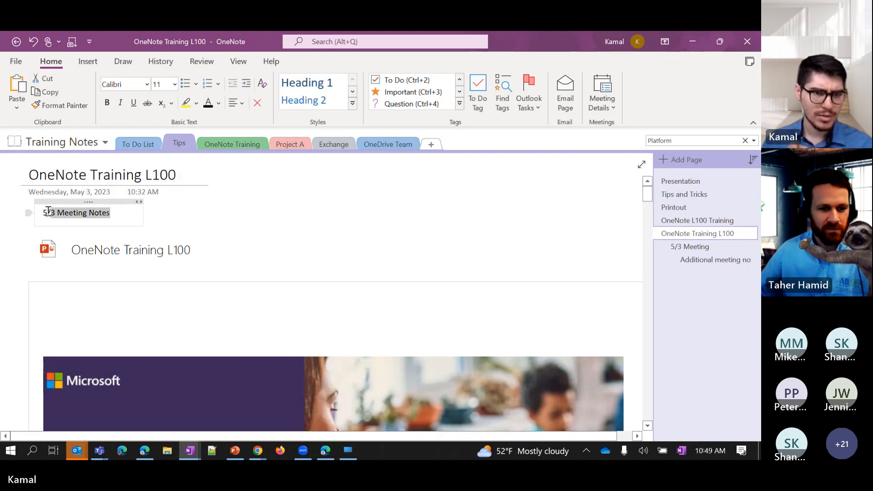
right_click(52, 216)
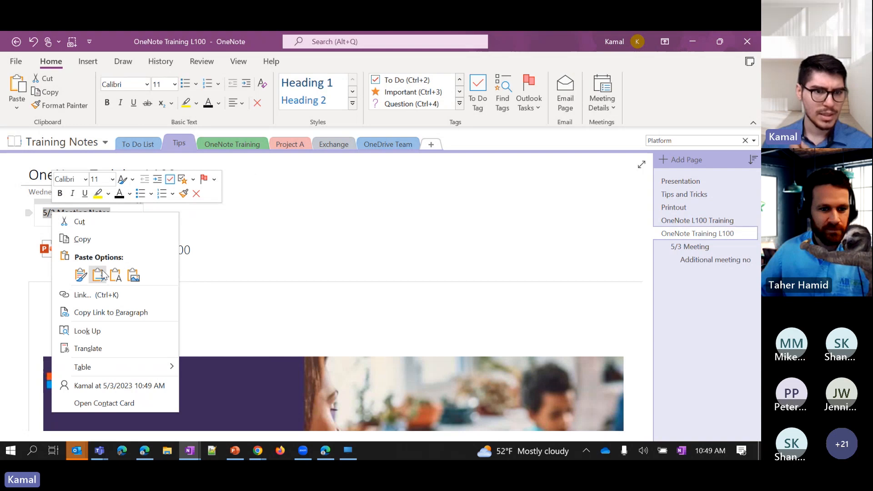
left_click(110, 295)
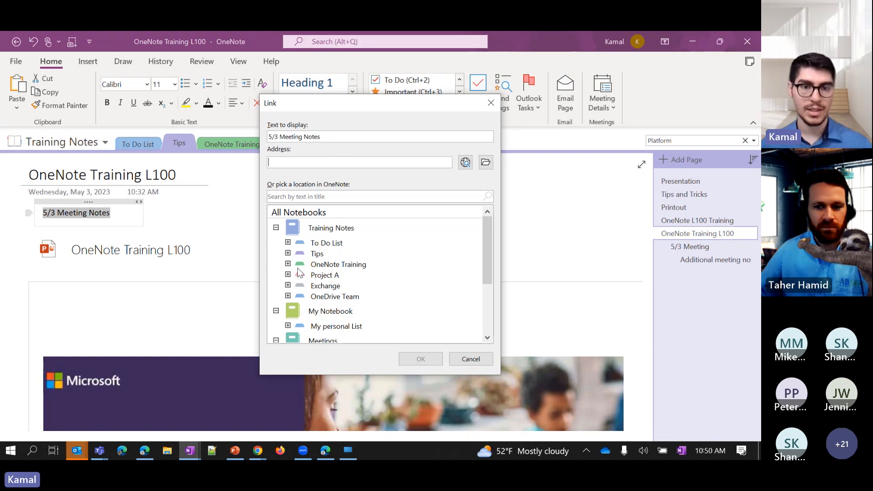
left_click(287, 253)
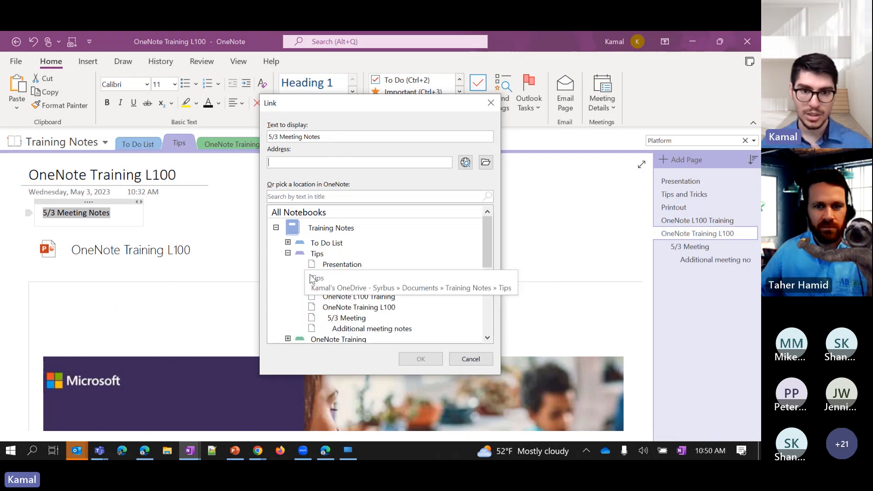
left_click(341, 320)
left_click(421, 359)
left_click(174, 216)
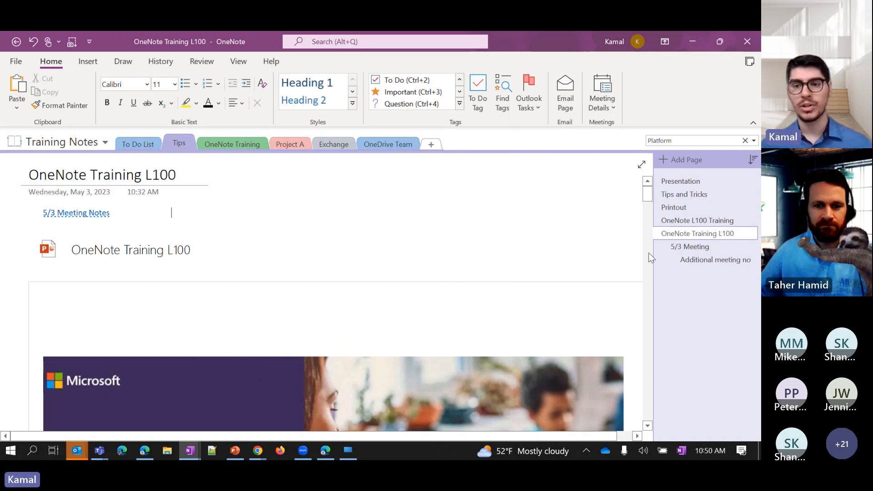
Step: Add a page titled "Meeting Notes" and enter the dates 5/5/2023 and 5/6/2023 on separate lines
left_click(690, 166)
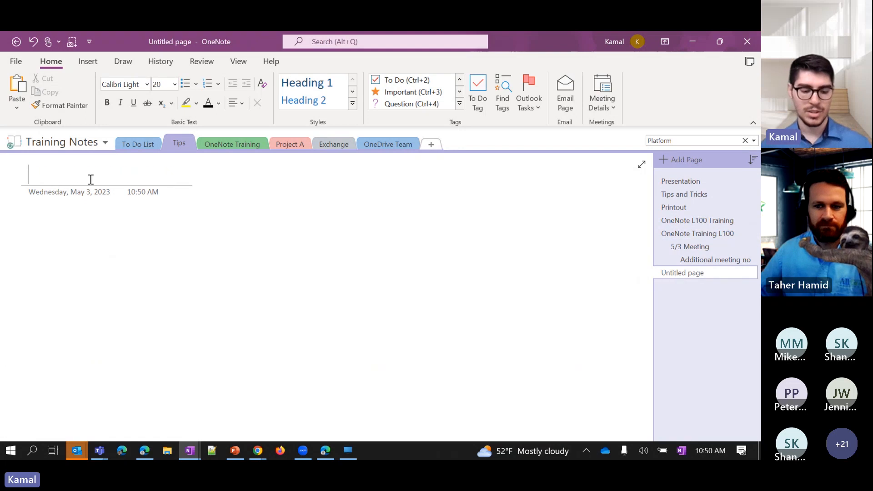
type("Meeting No ")
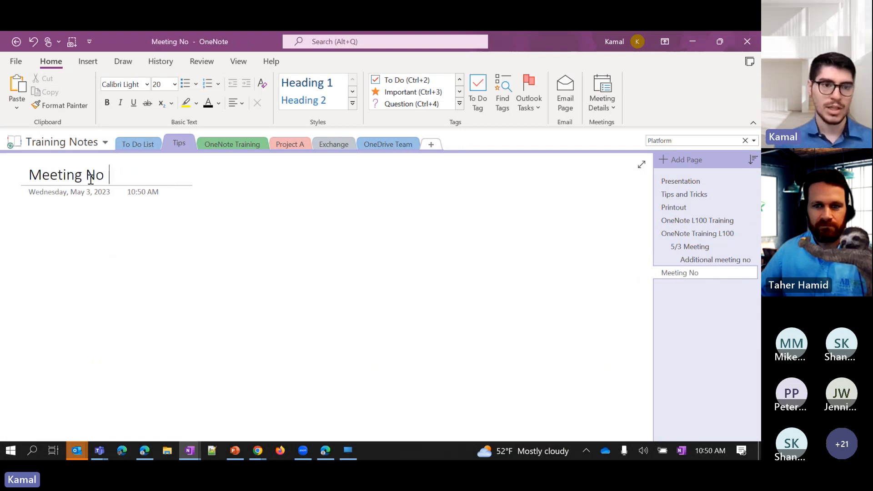
type("tes")
key("Return")
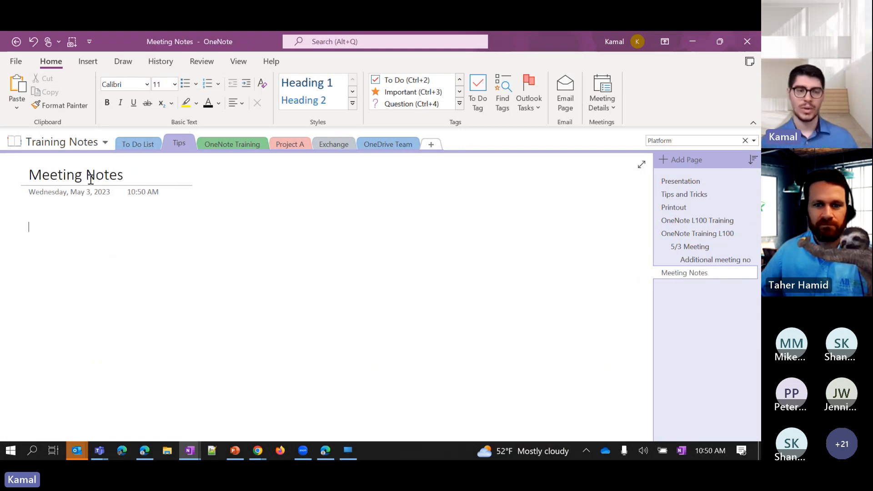
type("5/")
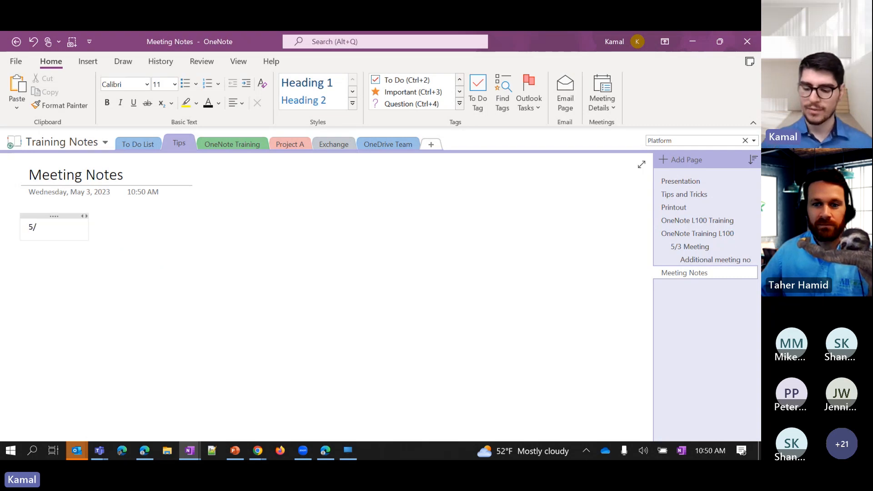
type("5/2023")
key("Return")
type("5/6/2023")
key("Return")
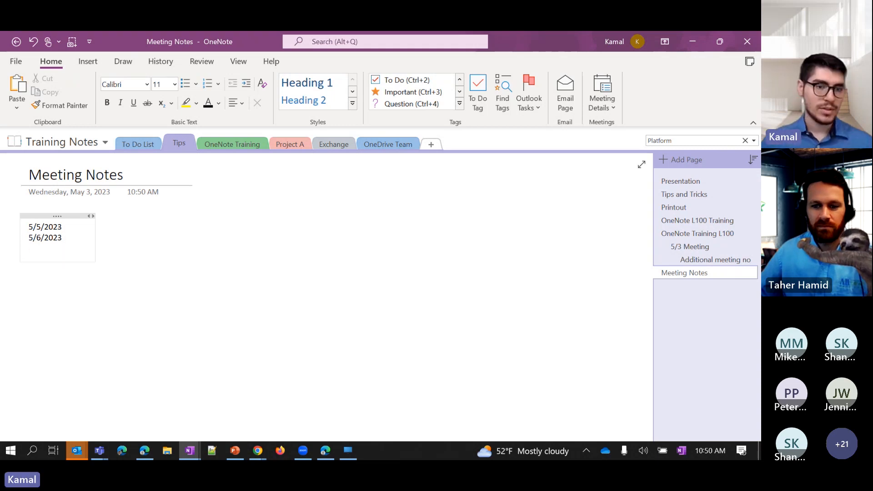
key("BackSpace")
Step: Append "- OneNote" to the 5/5/2023 line and "- Teams training" to the 5/6/2023 line
left_click(84, 224)
type("- OneNote")
key("Down")
type("- teams")
key("BackSpace")
key("BackSpace")
key("BackSpace")
key("BackSpace")
key("BackSpace")
type("Teams training")
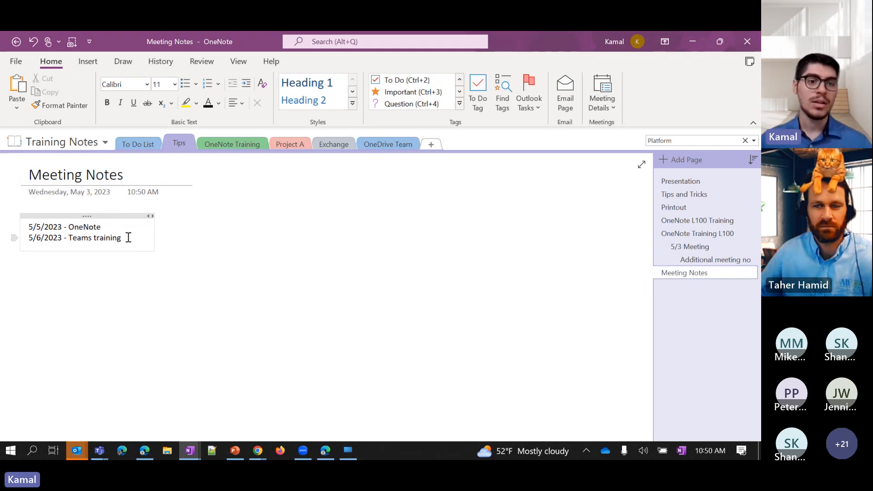
Step: Create linked pages from the two dated meeting lines with Link to Pages
left_click_drag(129, 237, 27, 224)
right_click(46, 226)
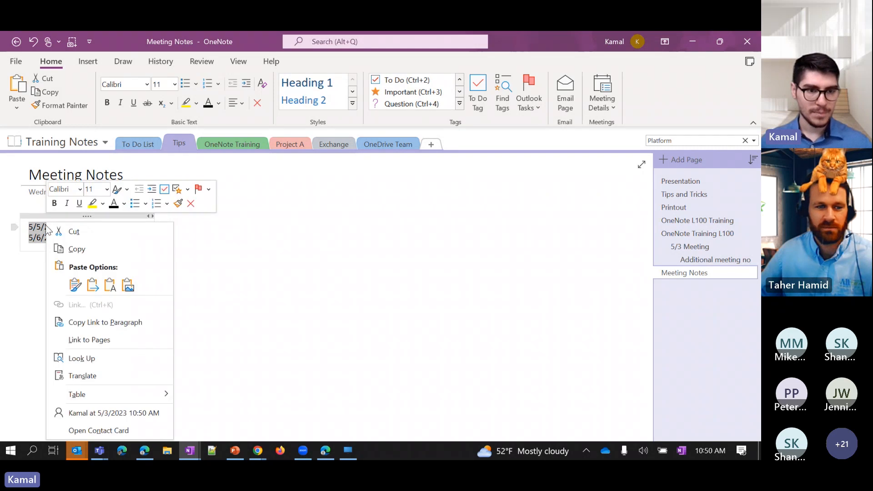
left_click(89, 339)
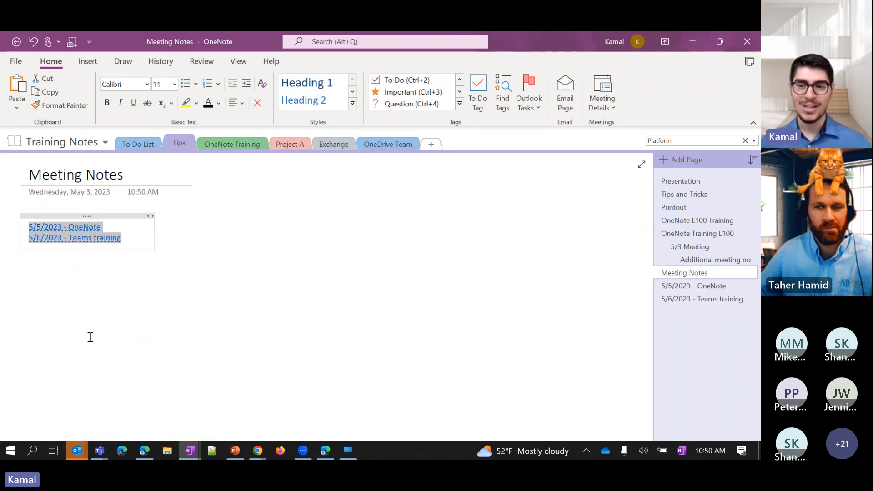
Step: View the two new meeting pages, follow the 5/5/2023 - OneNote link, and return to Meeting Notes
left_click(706, 300)
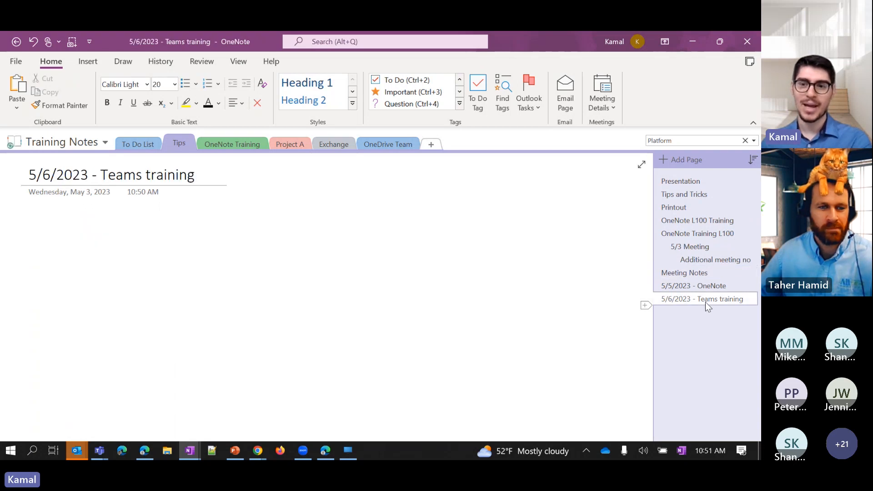
left_click(710, 286)
left_click(675, 276)
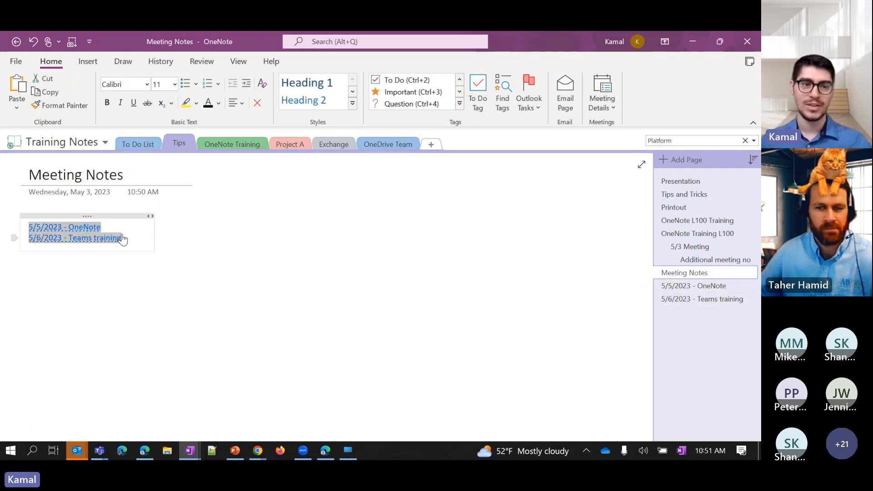
left_click(131, 226)
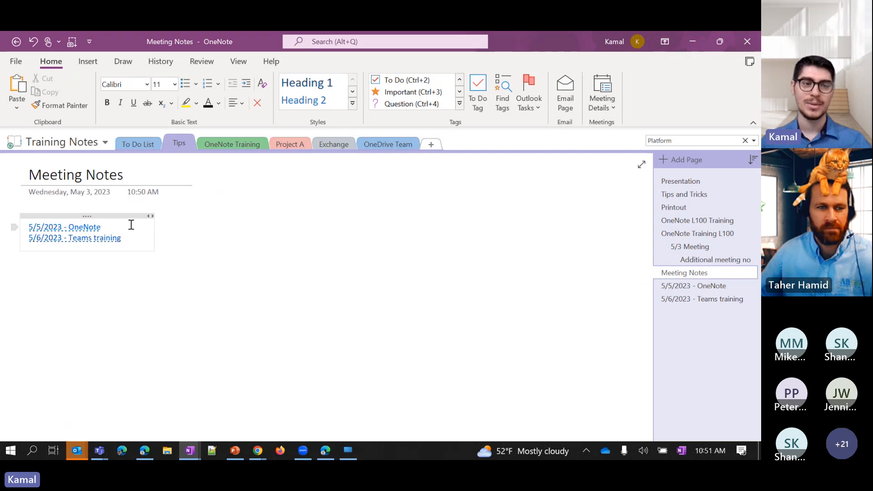
left_click(89, 227)
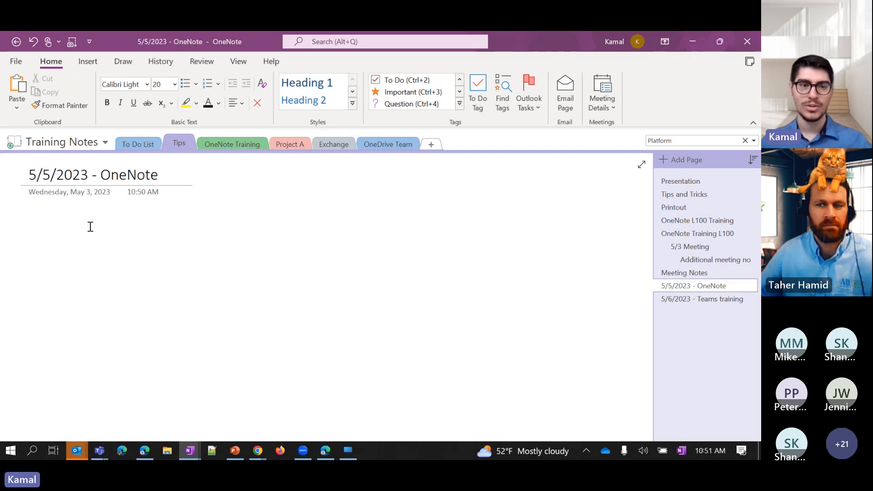
left_click(708, 273)
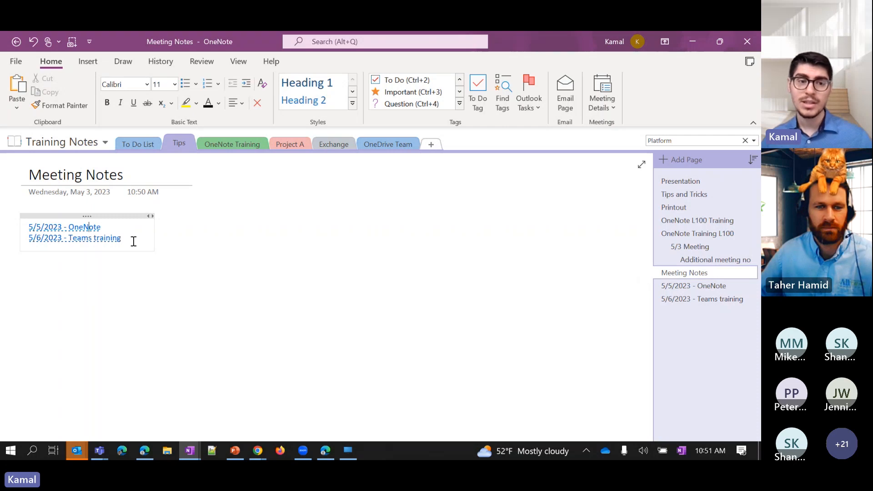
Step: Review the available options for the two linked lines on the Meeting Notes page
left_click_drag(127, 243, 28, 226)
right_click(43, 229)
left_click(372, 309)
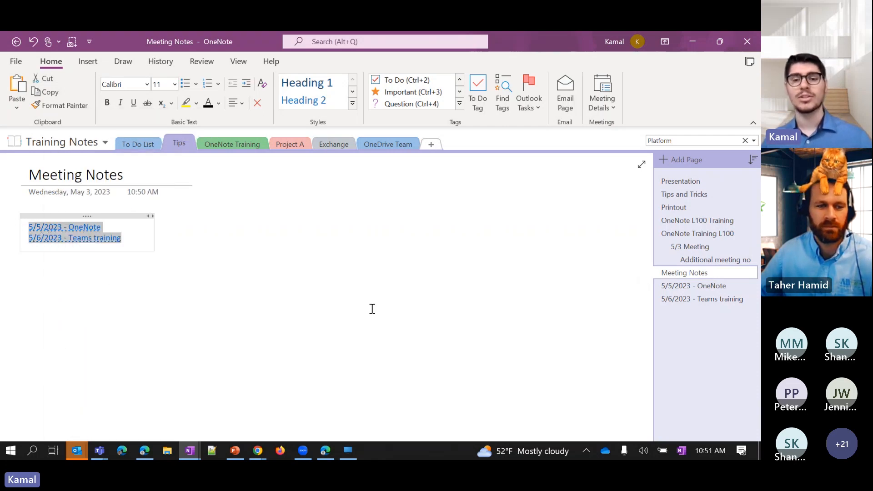
Step: Create linked pages from all checklist items on the Tips and Tricks page, from Navigating sections to Subsections
left_click(685, 195)
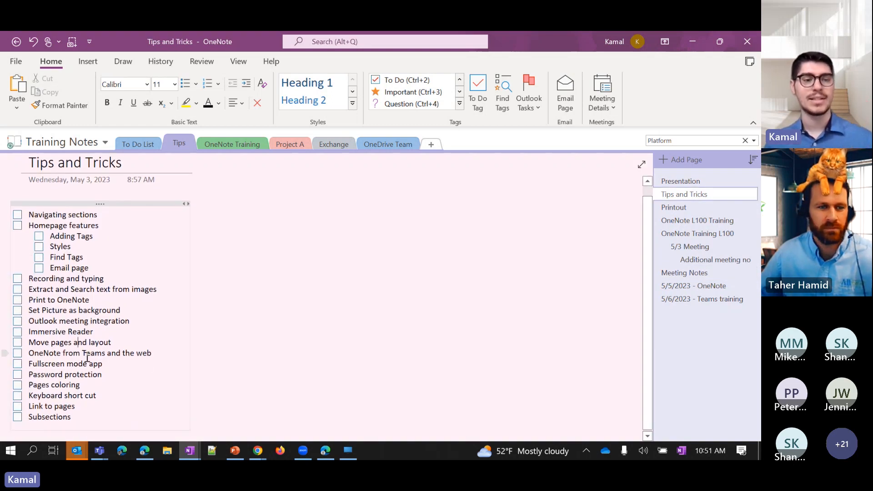
left_click_drag(81, 416, 30, 213)
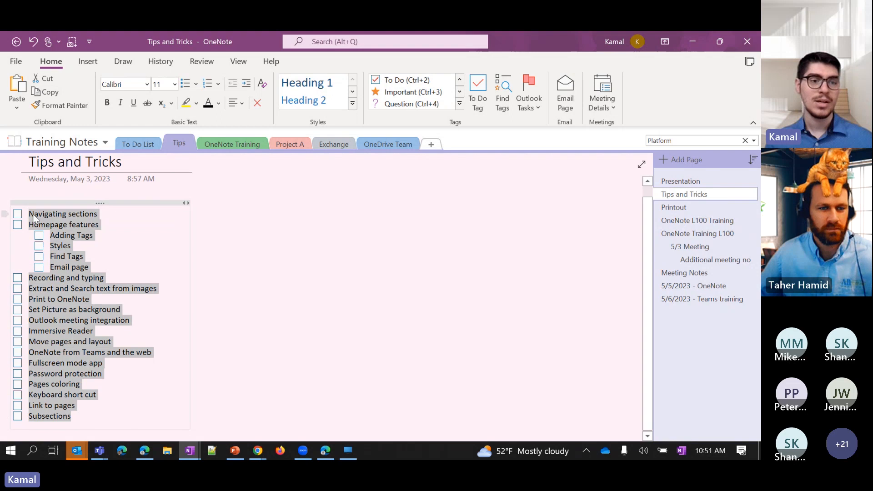
right_click(34, 217)
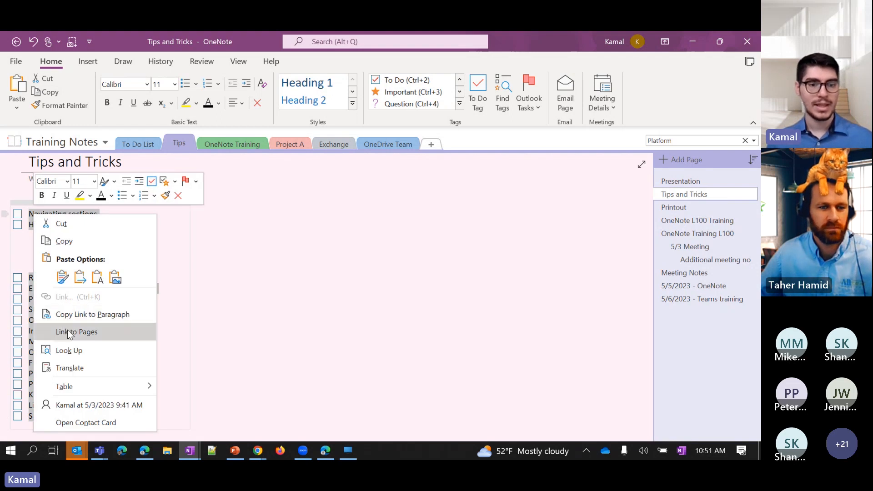
left_click(130, 330)
scroll(702, 310, "down", 5)
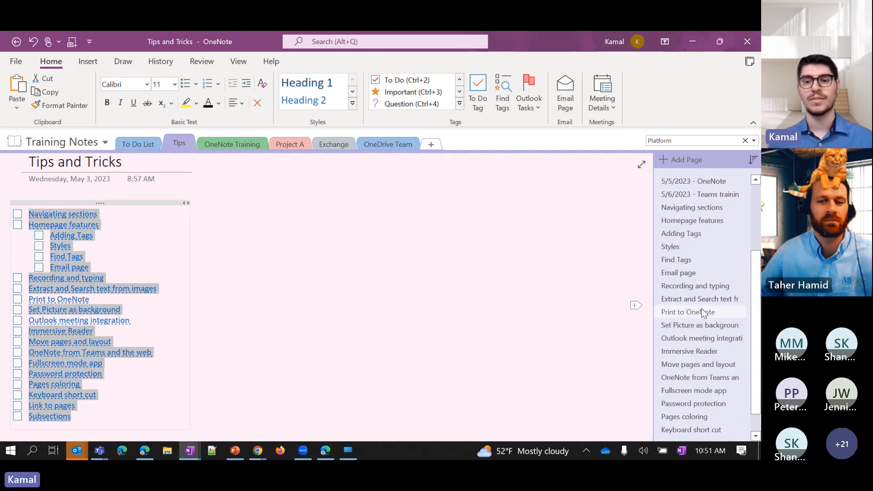
Step: View the new Outlook meeting integration, Set Picture as background, and Print to OneNote pages
left_click(703, 312)
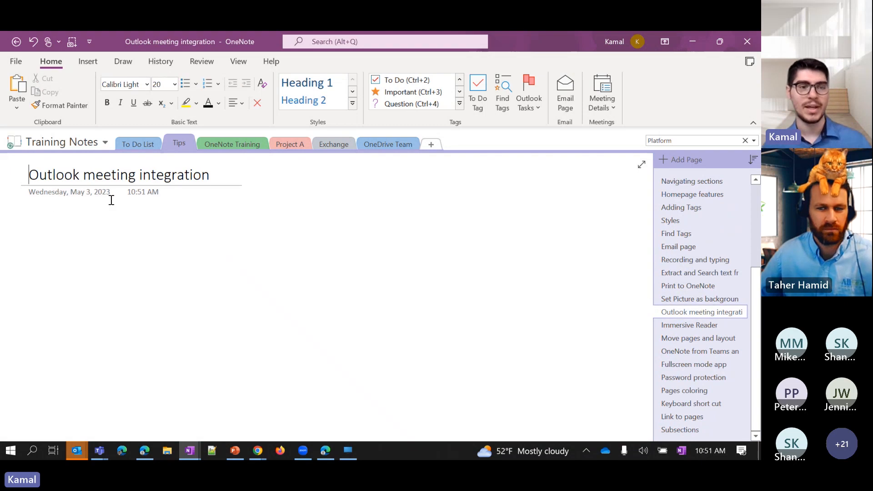
left_click(57, 227)
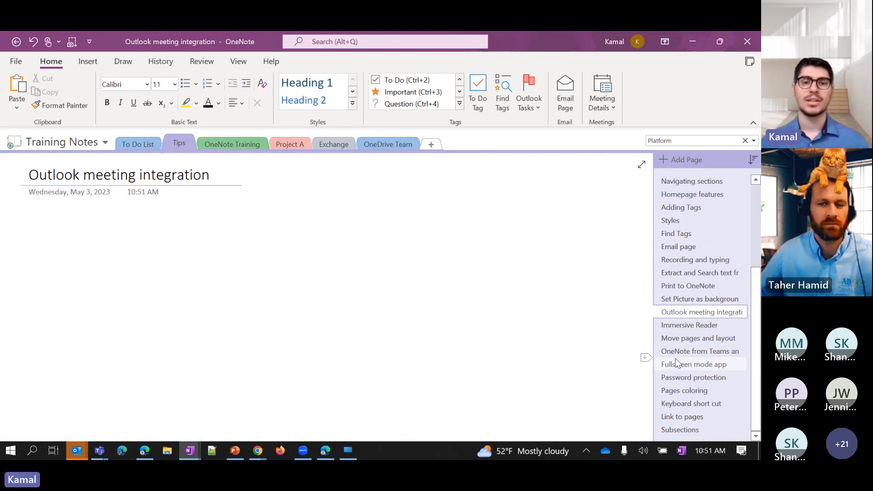
left_click(680, 301)
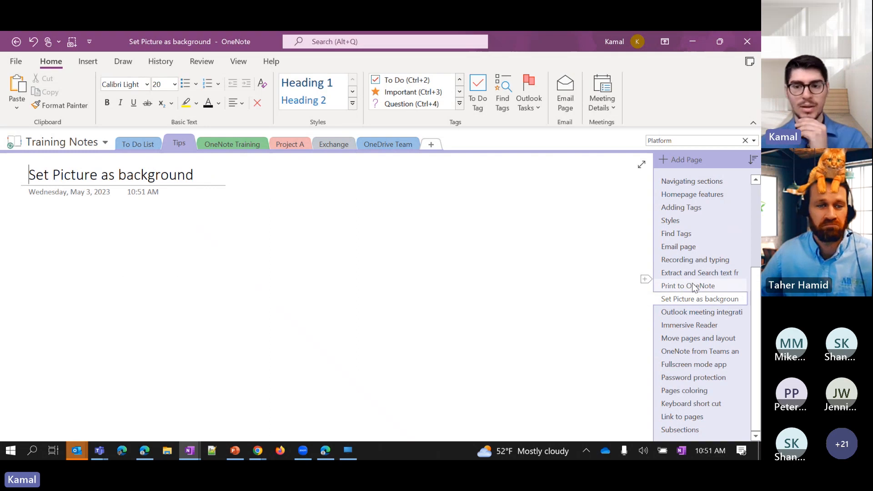
left_click(695, 287)
left_click(58, 211)
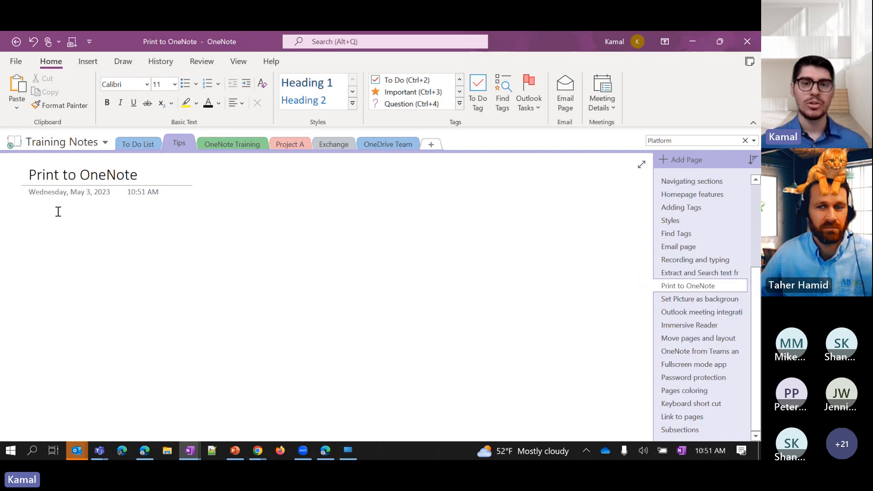
Step: Make the pages from Recording and typing through OneNote from Teams and the web subpages
left_click(696, 261)
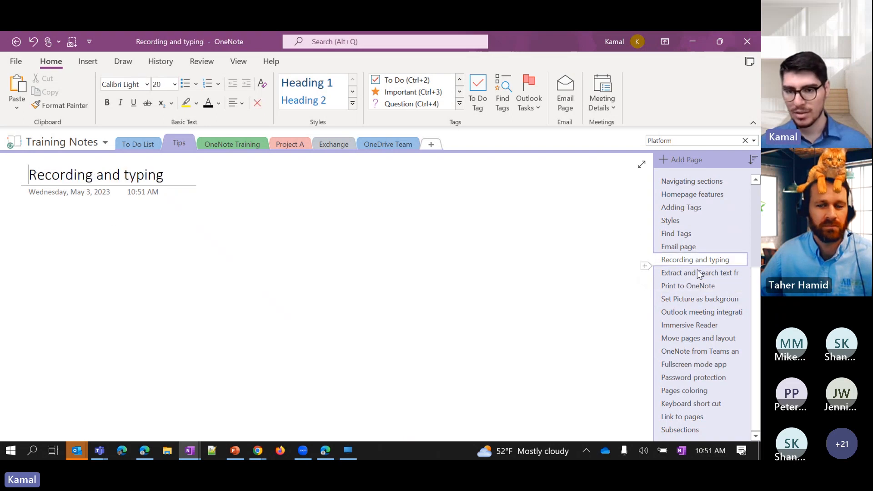
left_click(694, 351, "shift")
key("ctrl+alt+bracketright")
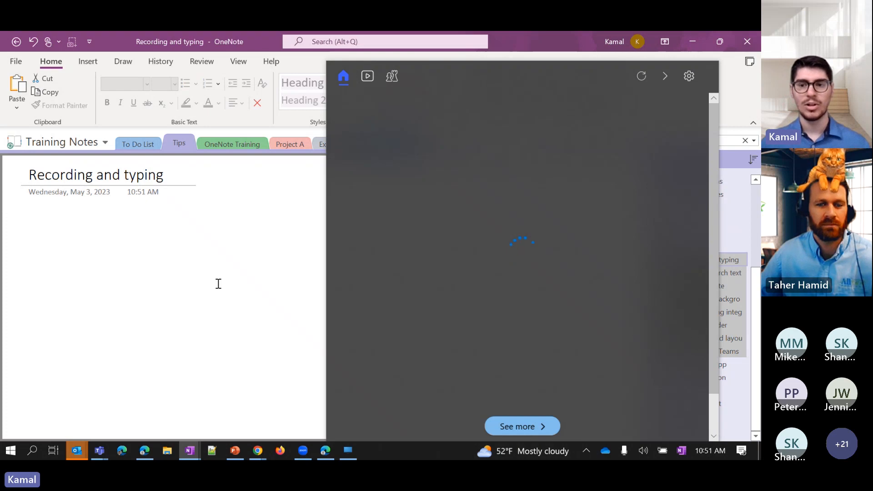
left_click(219, 283)
Step: Make the pages from Navigating sections through Email page subpages of 5/6/2023 - Teams training
scroll(692, 245, "up", 2)
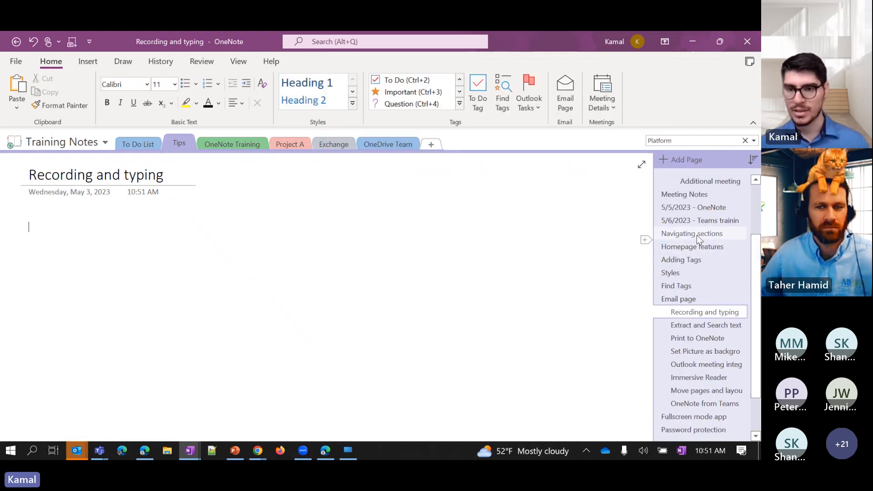
left_click(698, 236)
left_click(694, 298, "shift")
left_click_drag(693, 234, 709, 235)
Step: Move the subpages from Navigating sections through Find Tags under Tips and Tricks, and open their page options
scroll(706, 282, "up", 1)
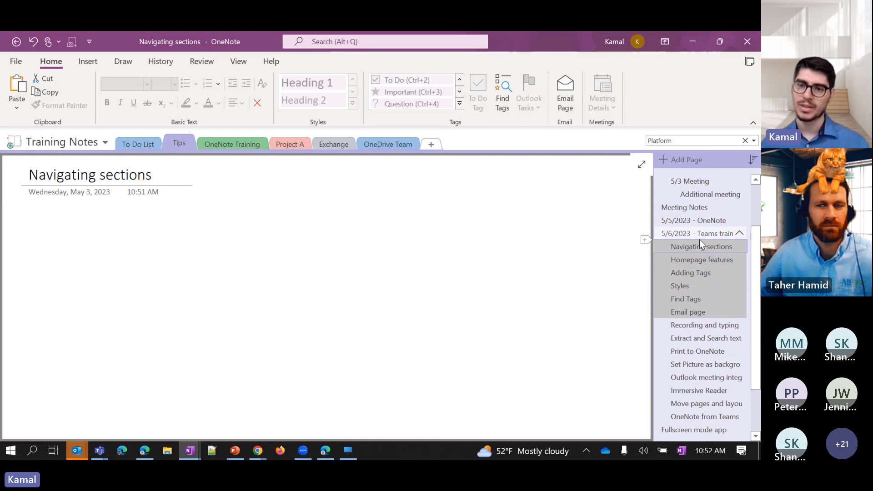
scroll(699, 239, "up", 4)
scroll(696, 245, "down", 5)
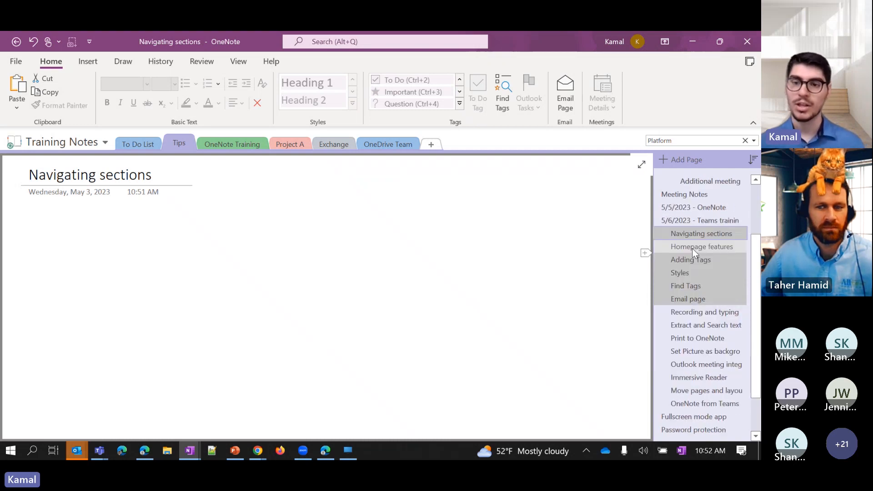
left_click(692, 286, "shift")
left_click_drag(692, 233, 686, 195)
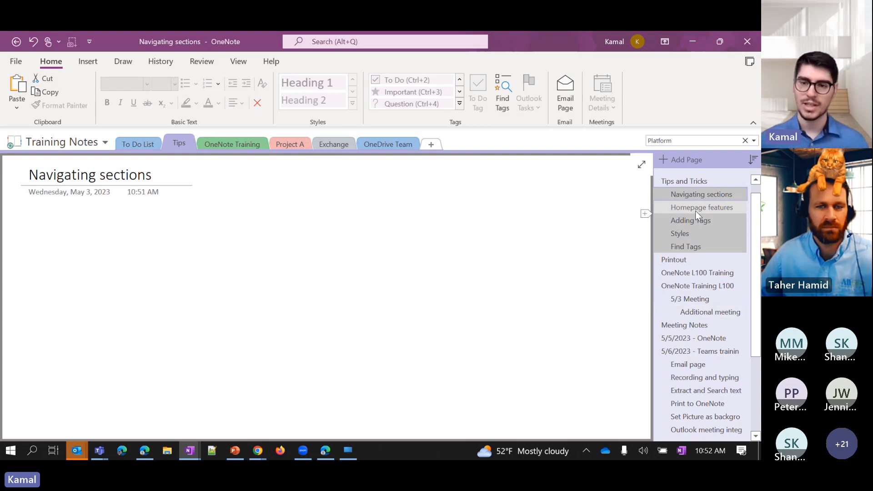
right_click(694, 211)
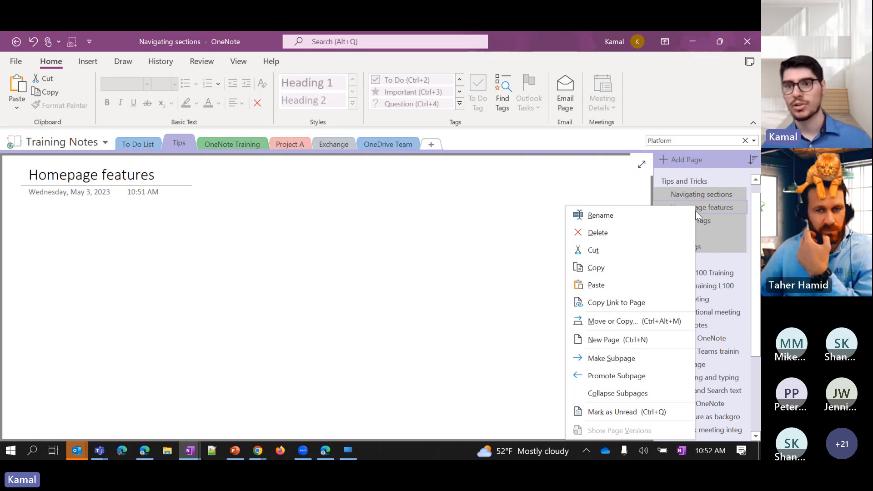
Step: Dismiss the page options and open the Tips and Tricks page
left_click(723, 220)
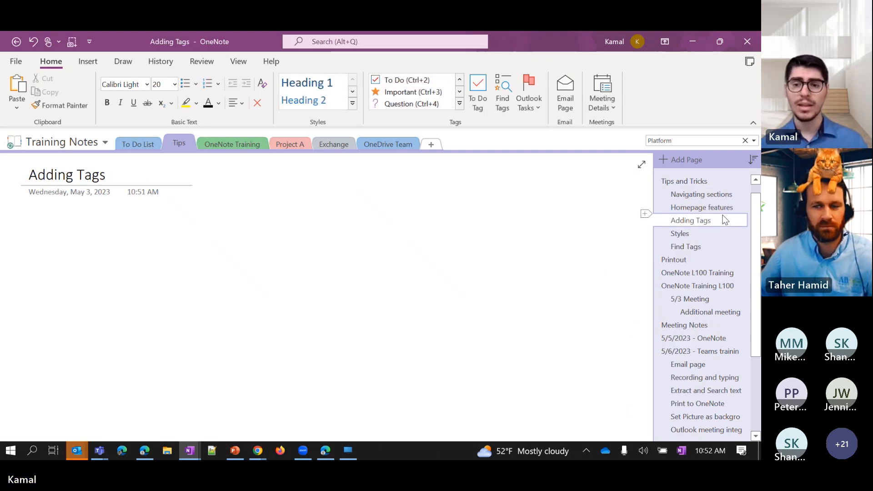
scroll(723, 220, "down", 2)
scroll(719, 229, "up", 2)
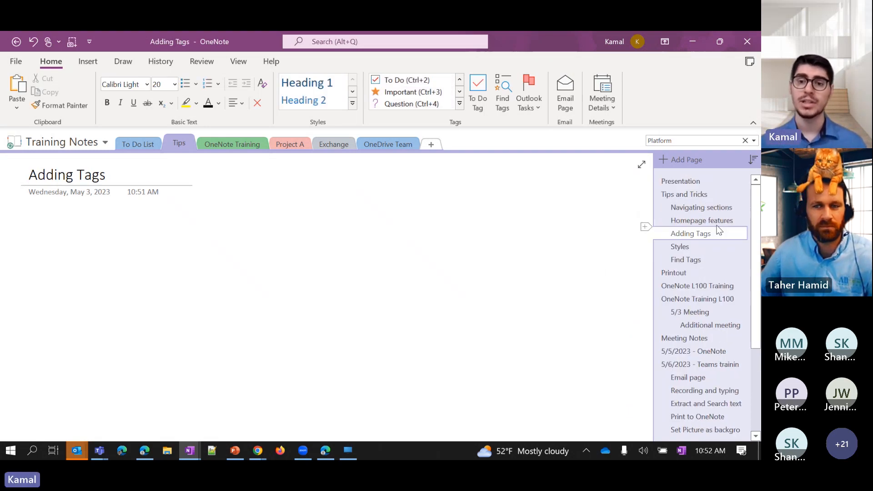
left_click(697, 195)
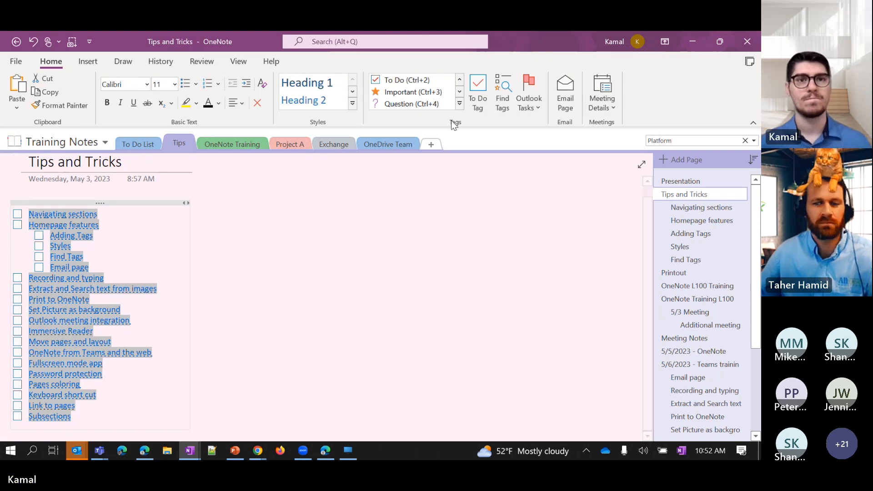
Step: Switch to the Outlook web calendar window with the Client Trip Planning meeting and maximize it
key("alt+Tab")
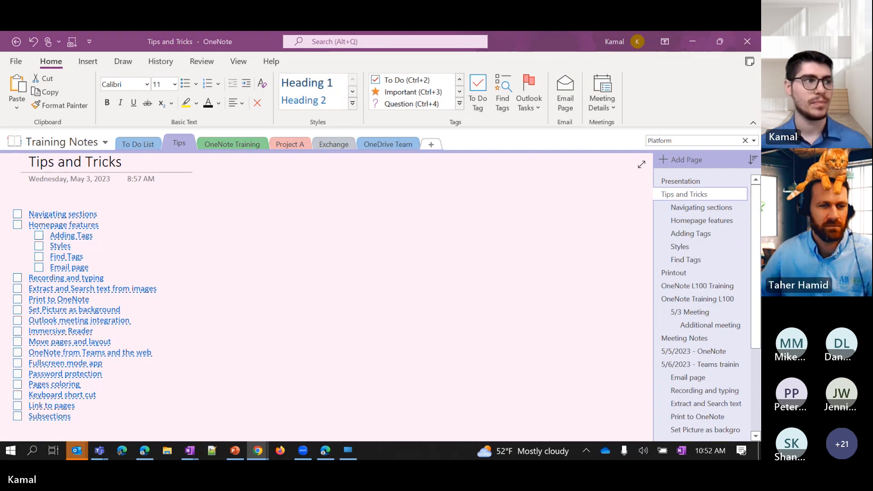
key("alt+Tab")
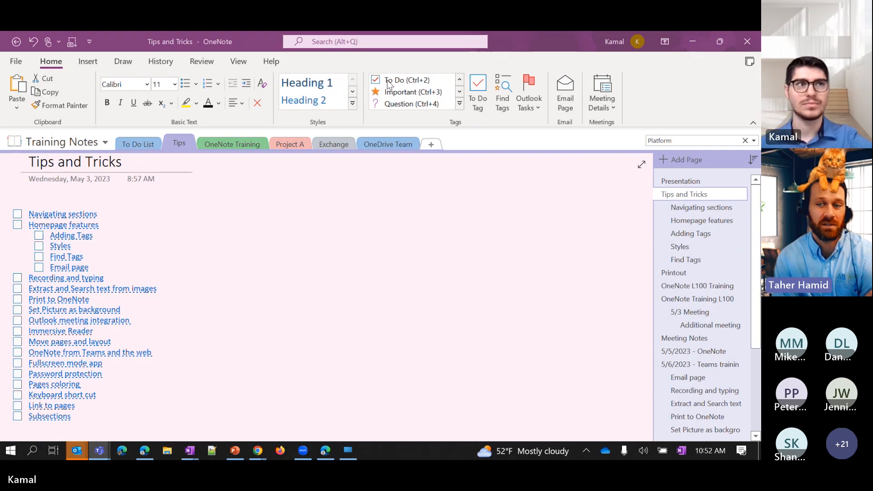
left_click(613, 112)
left_click(611, 108)
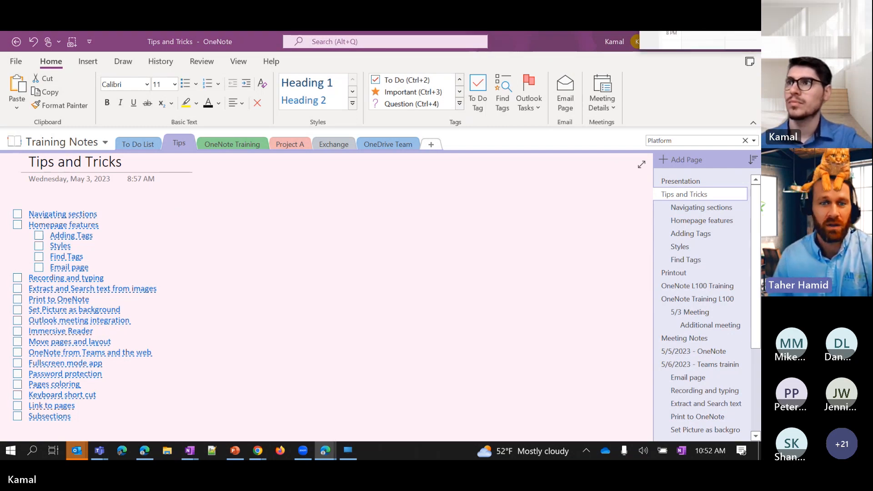
left_click_drag(759, 32, 410, 35)
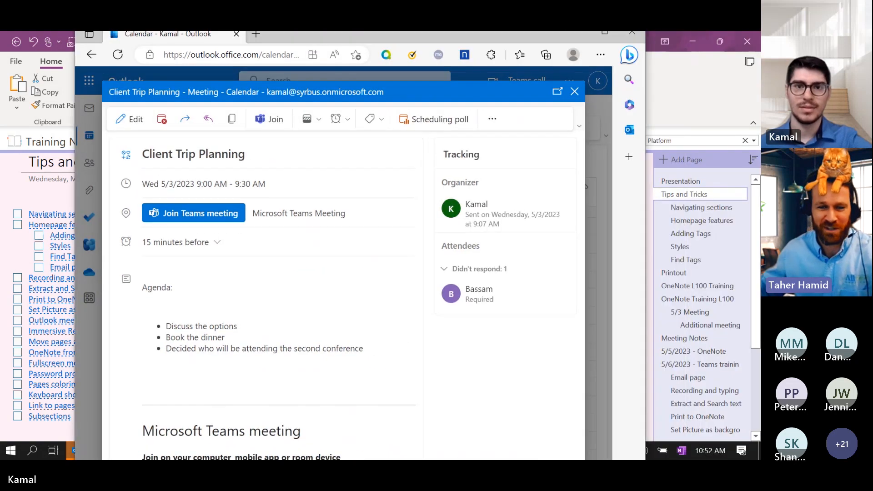
left_click(603, 40)
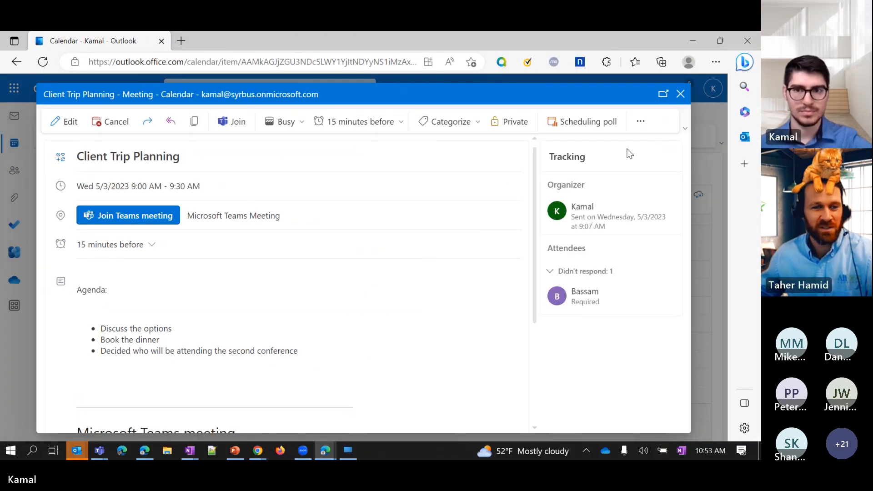
Step: Open Send to OneNote for the Client Trip Planning meeting and expand the Training Notes and first My Notebook locations
left_click(640, 122)
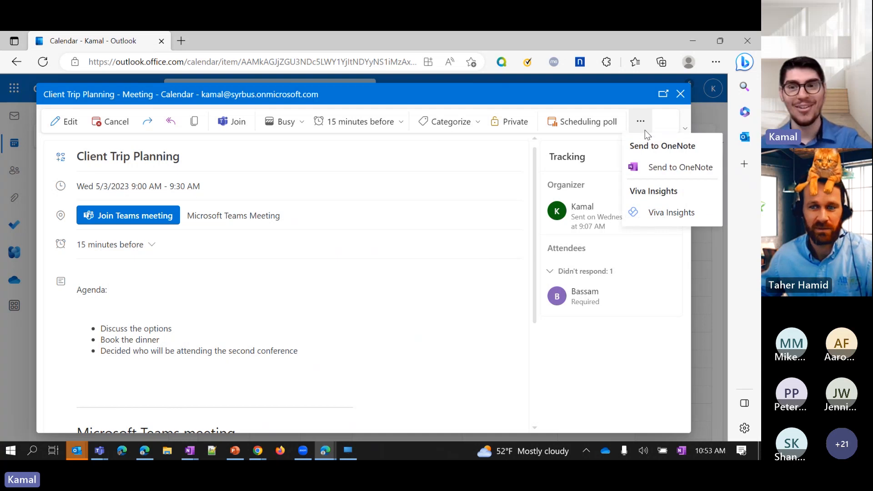
left_click(658, 172)
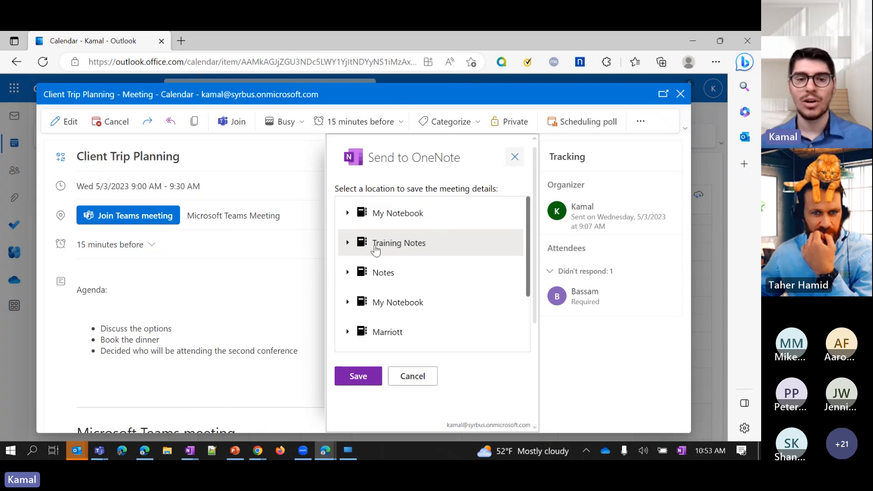
left_click(347, 243)
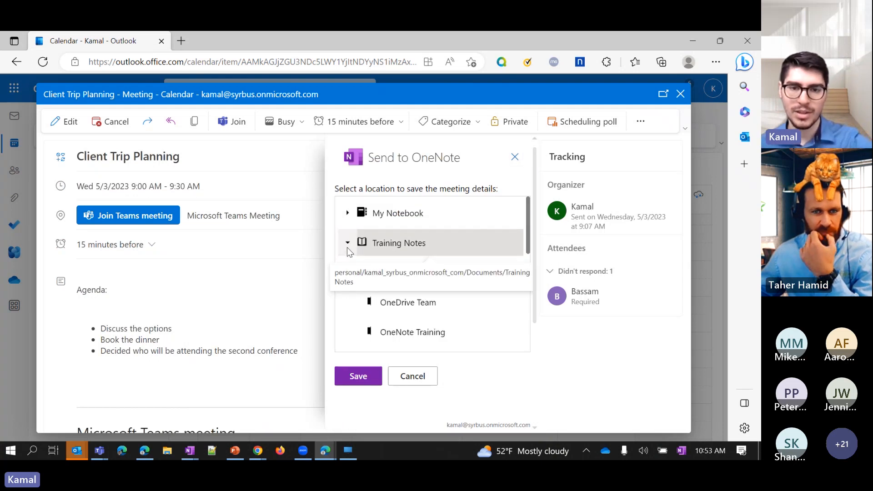
left_click(347, 213)
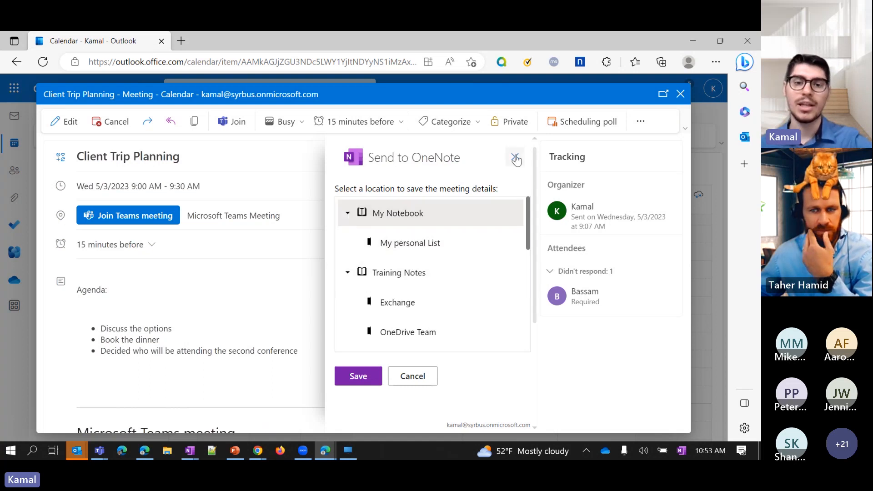
Step: Try to save the meeting details to a notebook location, close the meeting, and return to the Tips and Tricks page in OneNote
scroll(523, 244, "down", 2)
scroll(523, 254, "down", 3)
scroll(519, 286, "up", 1)
left_click(411, 281)
left_click(359, 379)
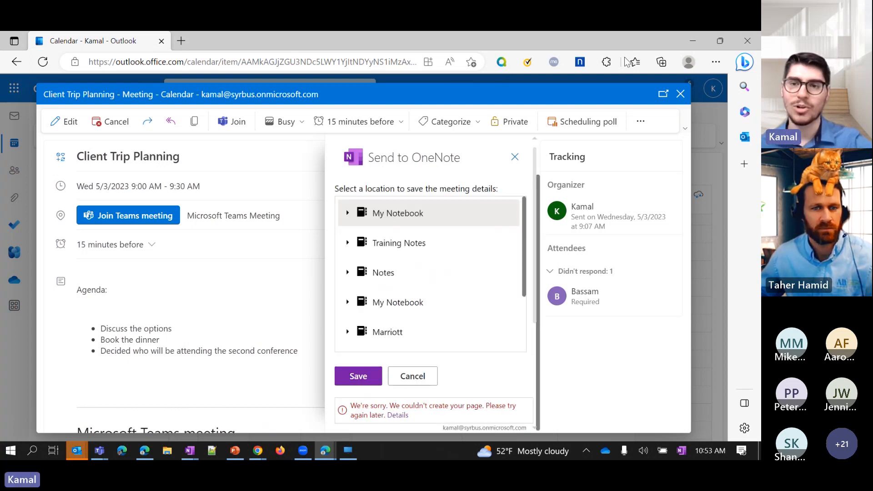
left_click(681, 95)
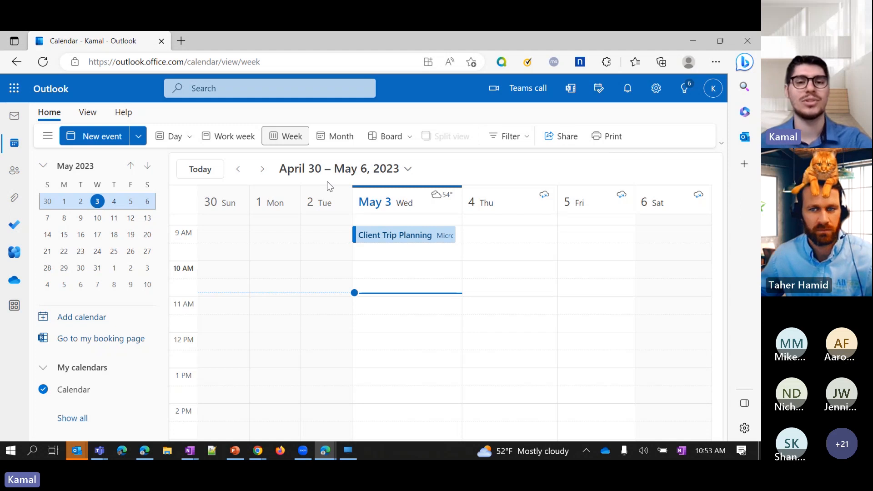
left_click(693, 46)
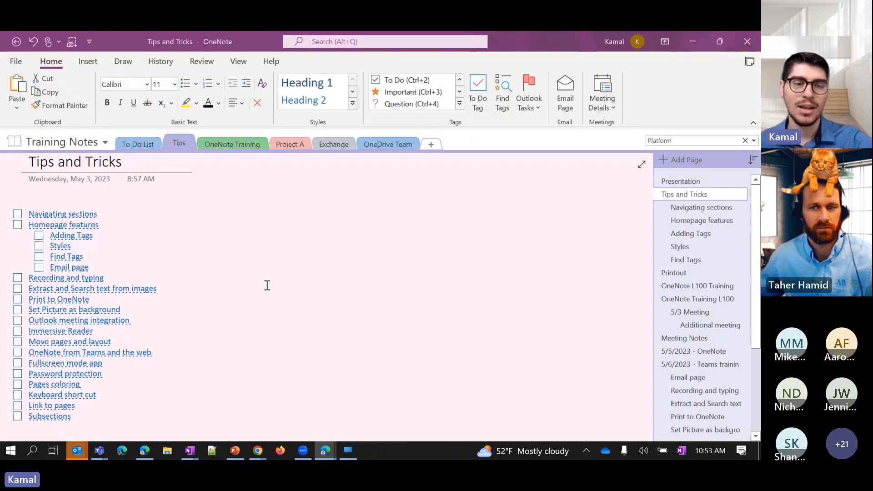